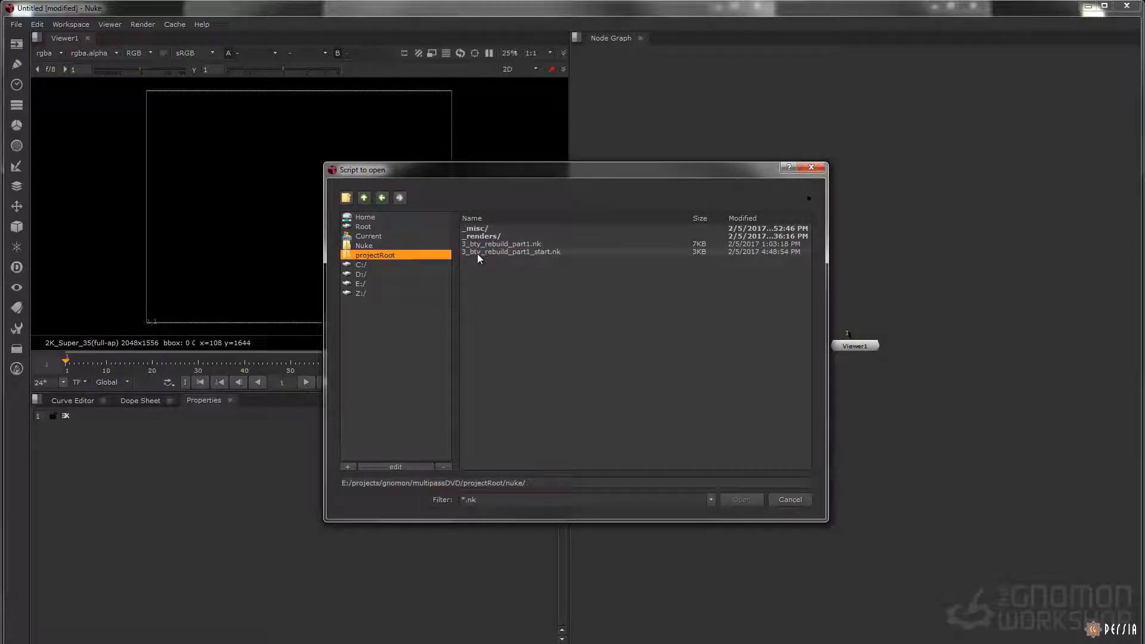
Open the 3_bty_rebuild_part1_start.nk script from the project's nuke folder.
left_click(524, 251)
left_click(740, 500)
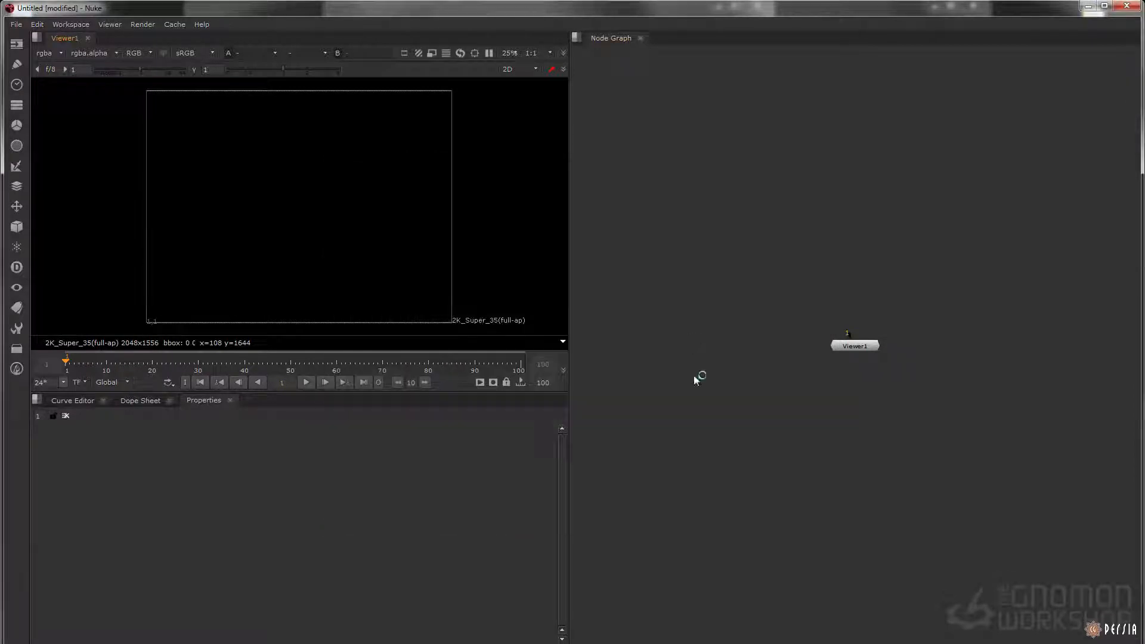
scroll(775, 239, "up", 4)
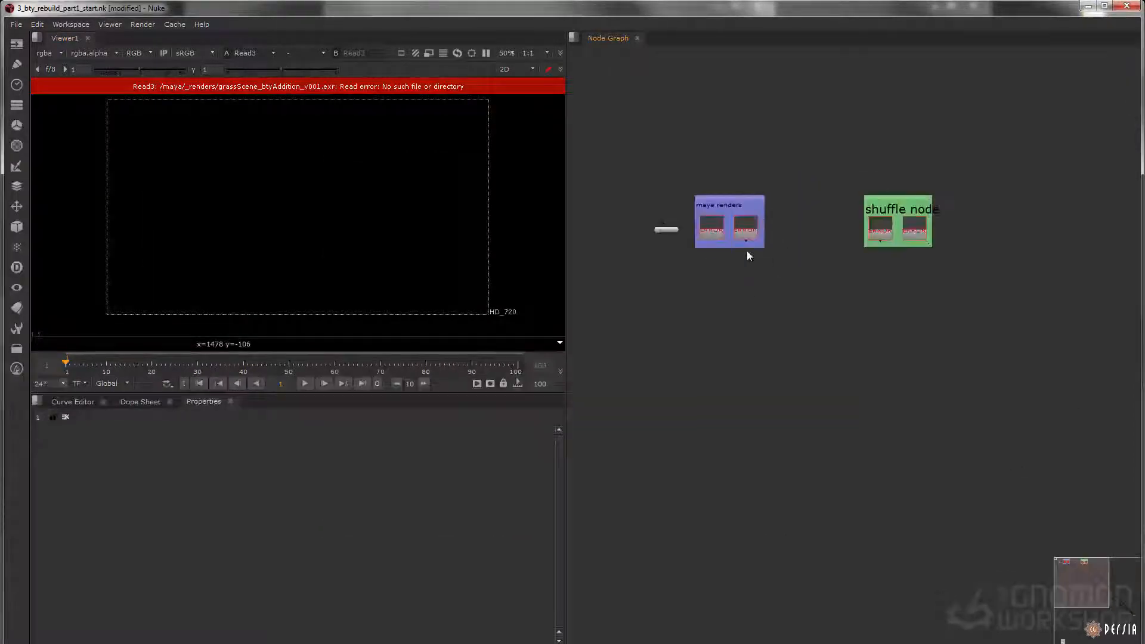
left_click_drag(643, 140, 1142, 326)
middle_click_drag(740, 344, 775, 347)
left_click(777, 346)
In the project settings, set the project directory to E:/projects/gnomon/multipassDVD/projectRoot by reusing the script path without the nuke subfolder and file name.
left_click(37, 24)
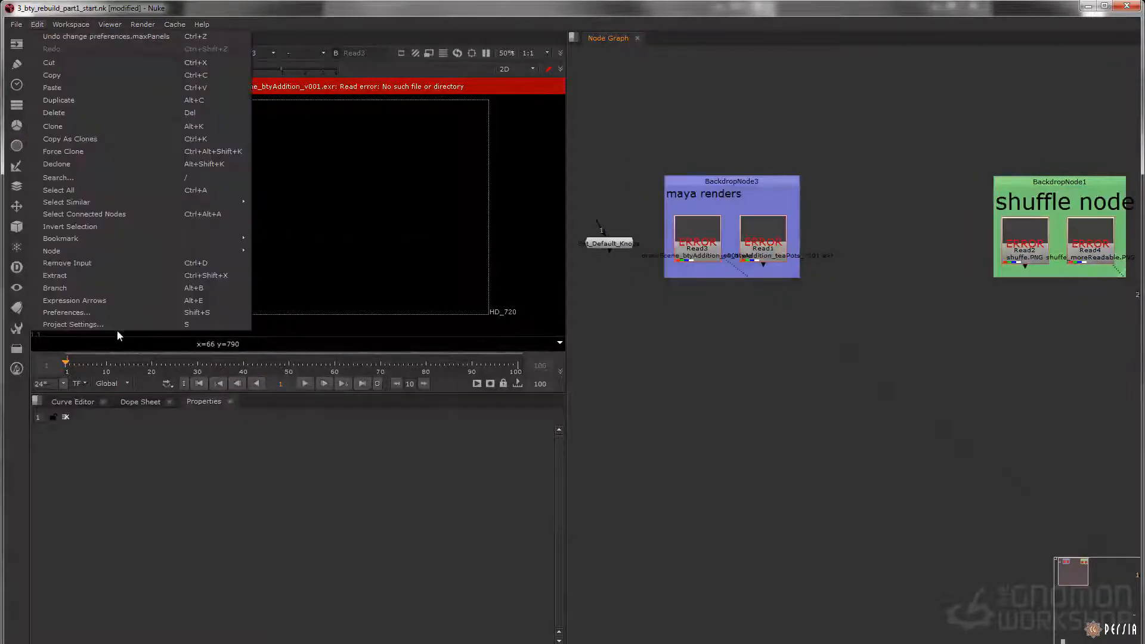
left_click(143, 324)
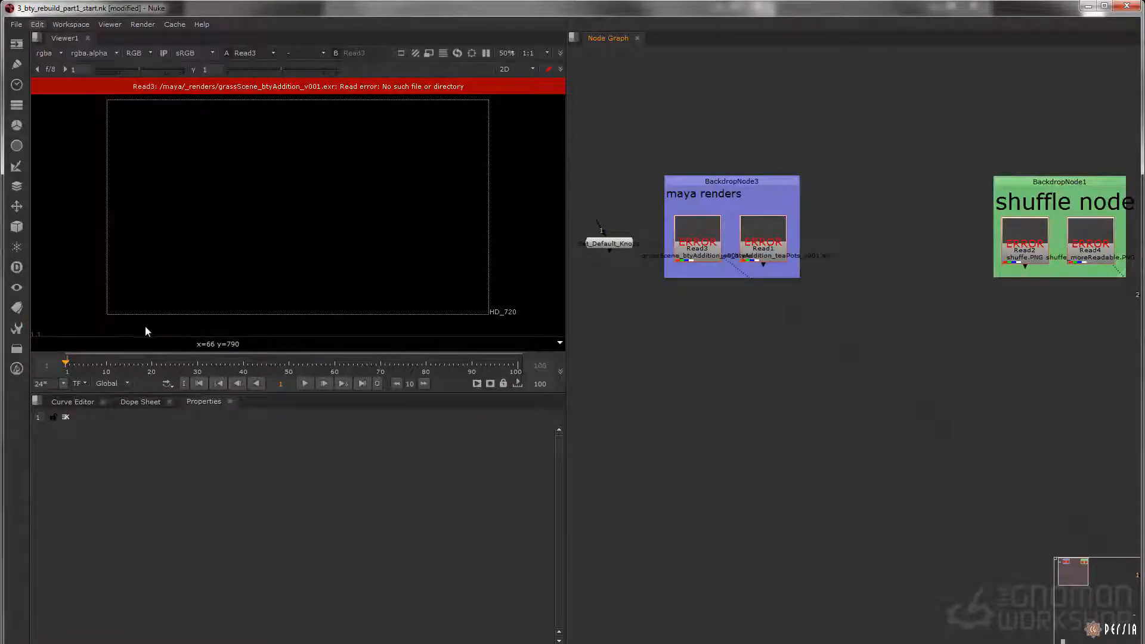
left_click(108, 481)
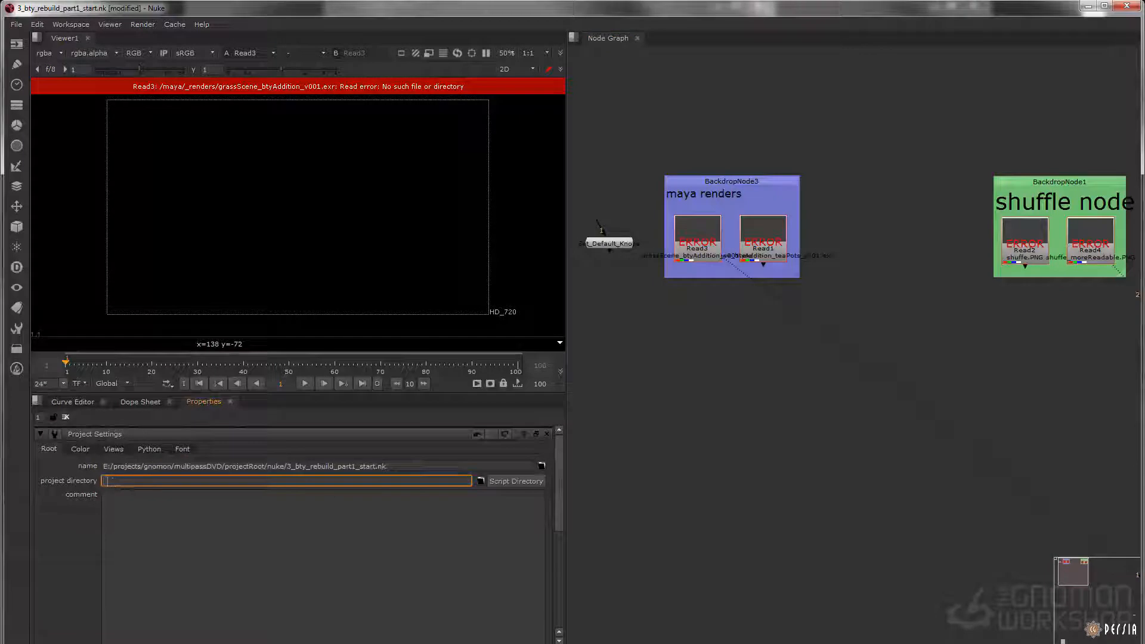
triple_click(393, 466)
key("ctrl+c")
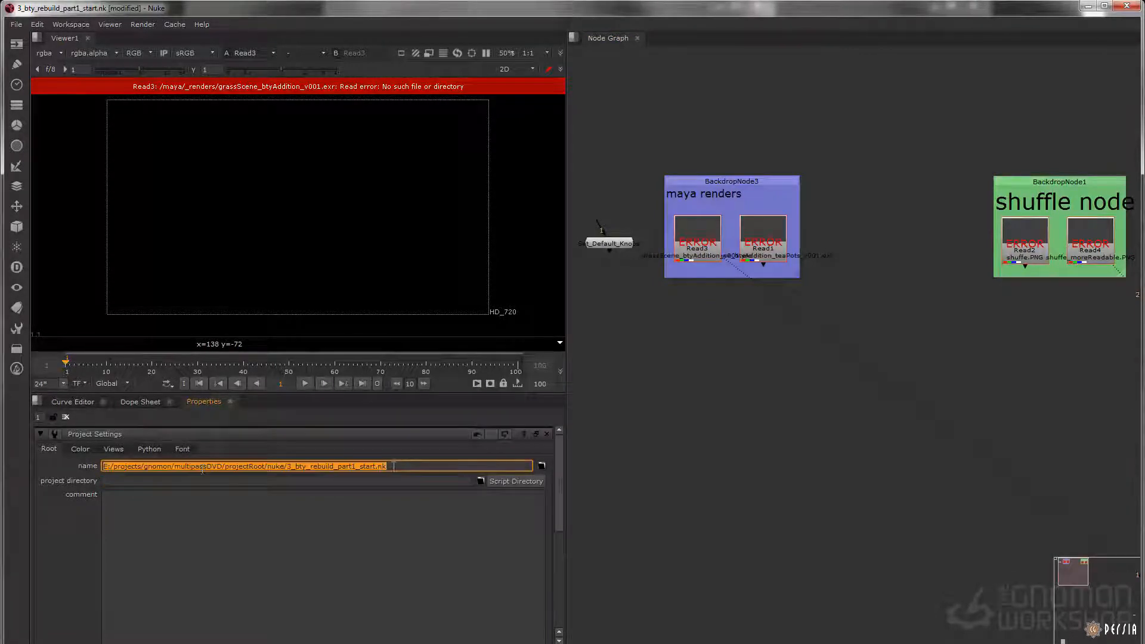
left_click(135, 482)
key("ctrl+v")
left_click_drag(388, 482, 265, 490)
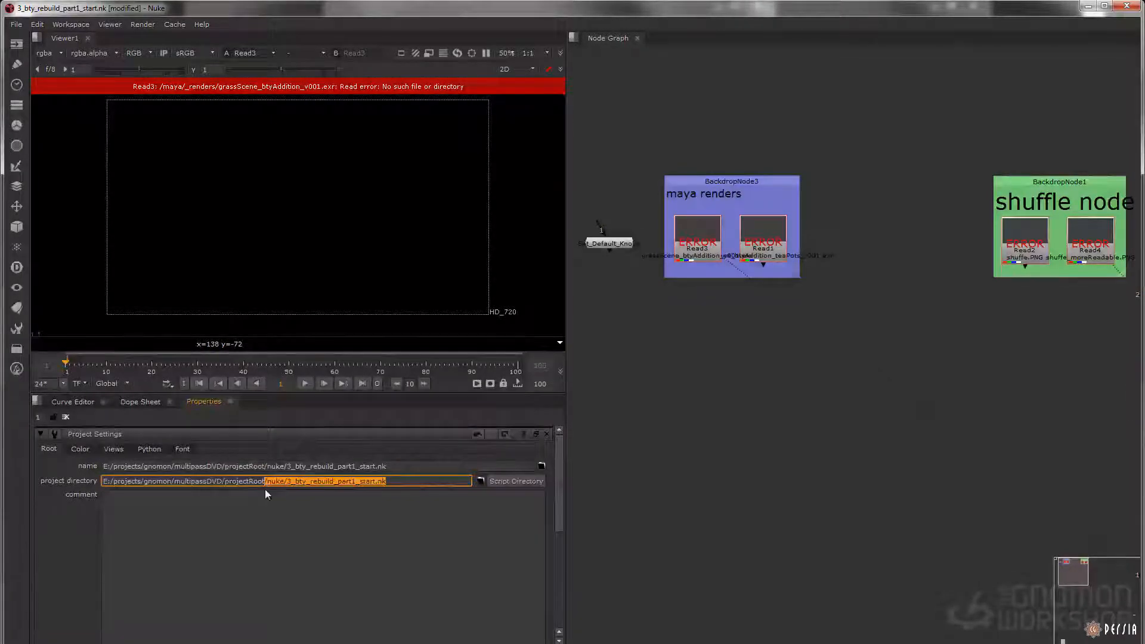
key("BackSpace")
Save the script with its new project directory.
scroll(686, 376, "down", 3)
left_click_drag(645, 409, 1008, 243)
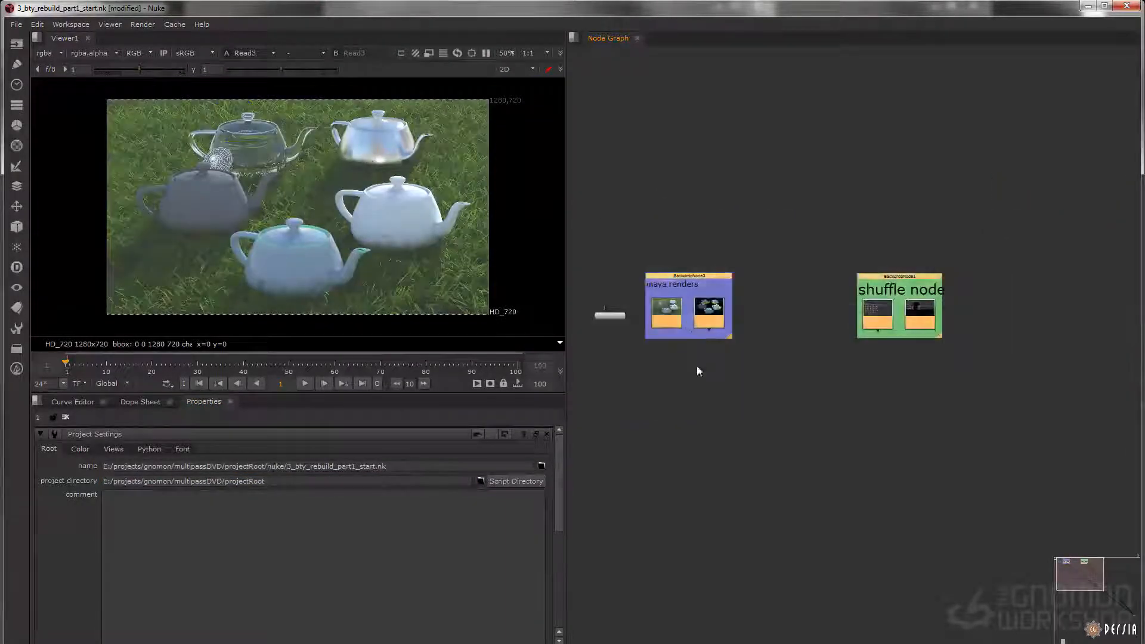
scroll(728, 345, "down", 2)
scroll(711, 351, "up", 3)
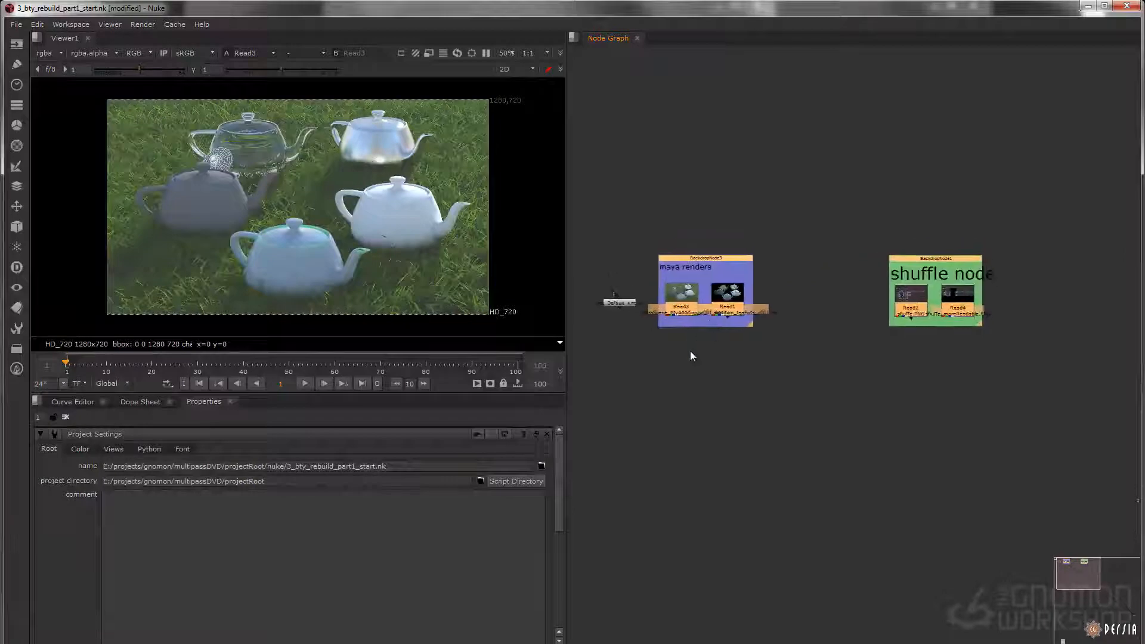
scroll(692, 358, "up", 2)
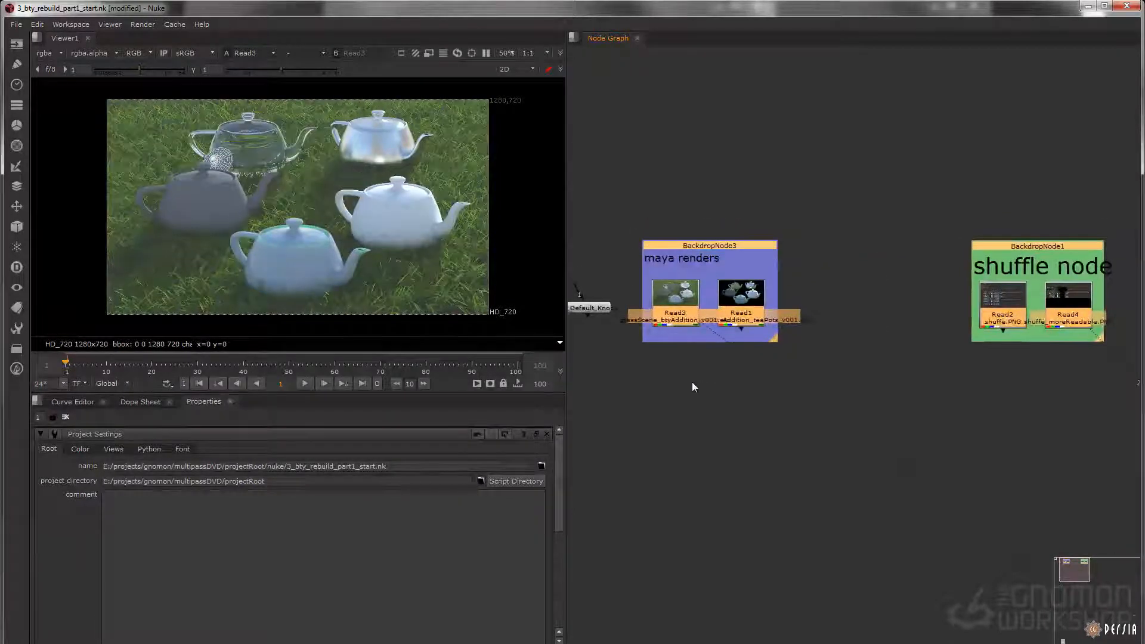
key("ctrl+s")
middle_click_drag(692, 382, 693, 379)
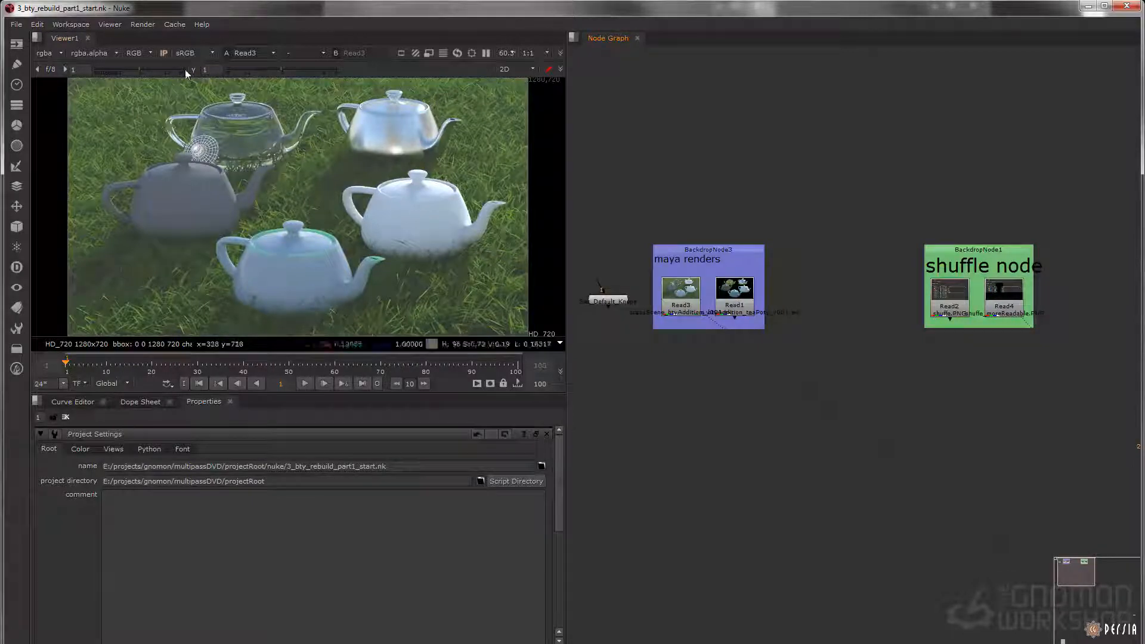
Toggle the viewer's input process and set the viewer's display transform to None.
left_click(163, 53)
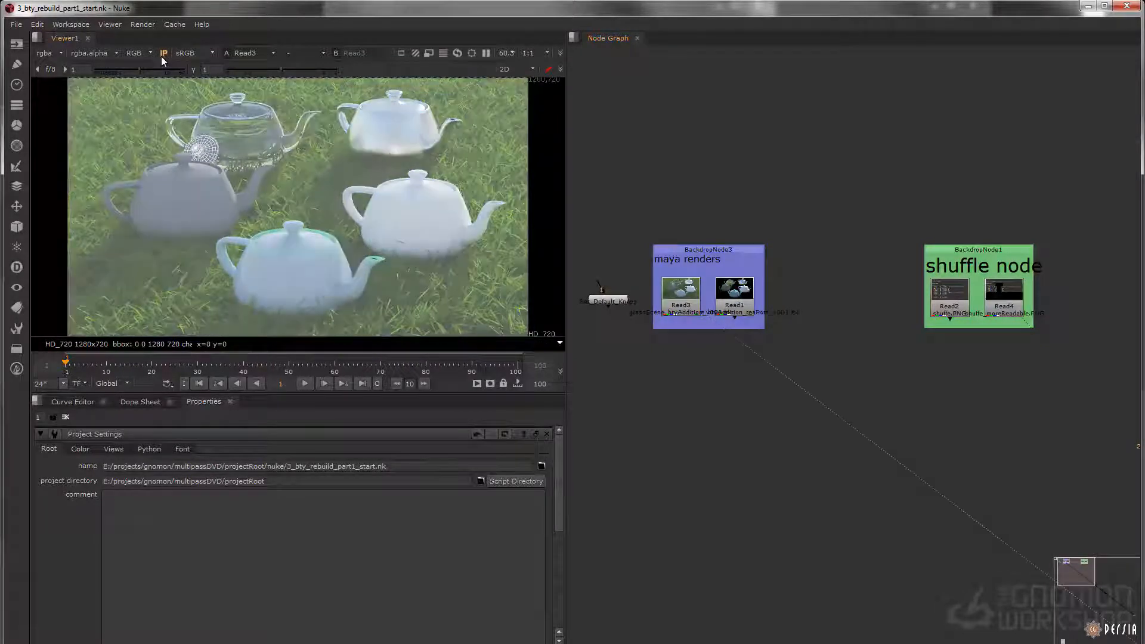
left_click(190, 53)
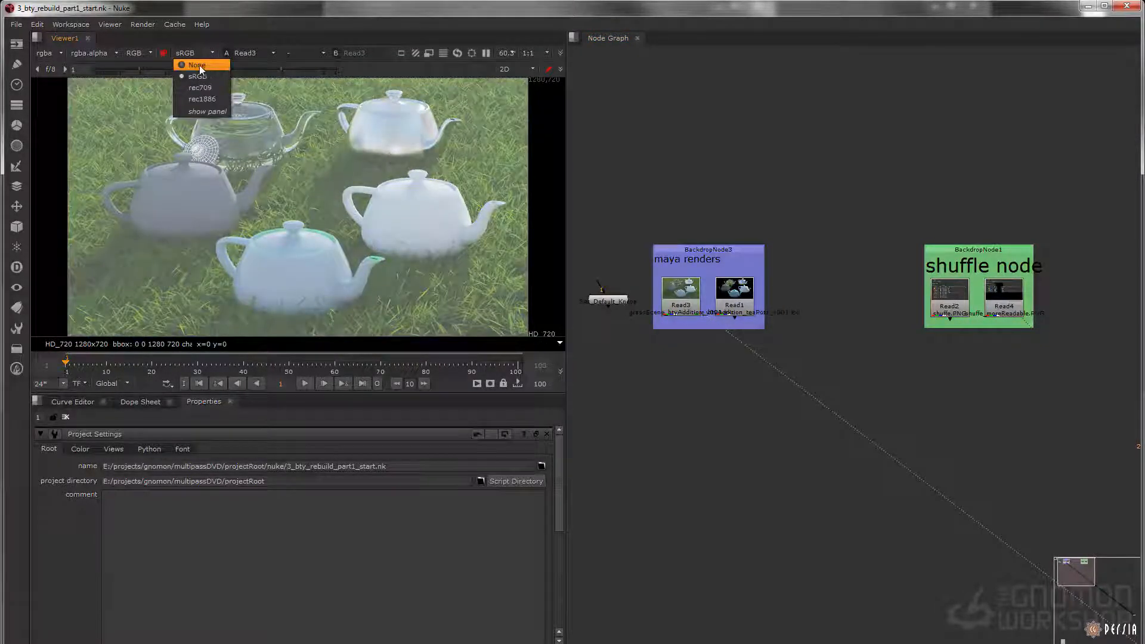
left_click(200, 67)
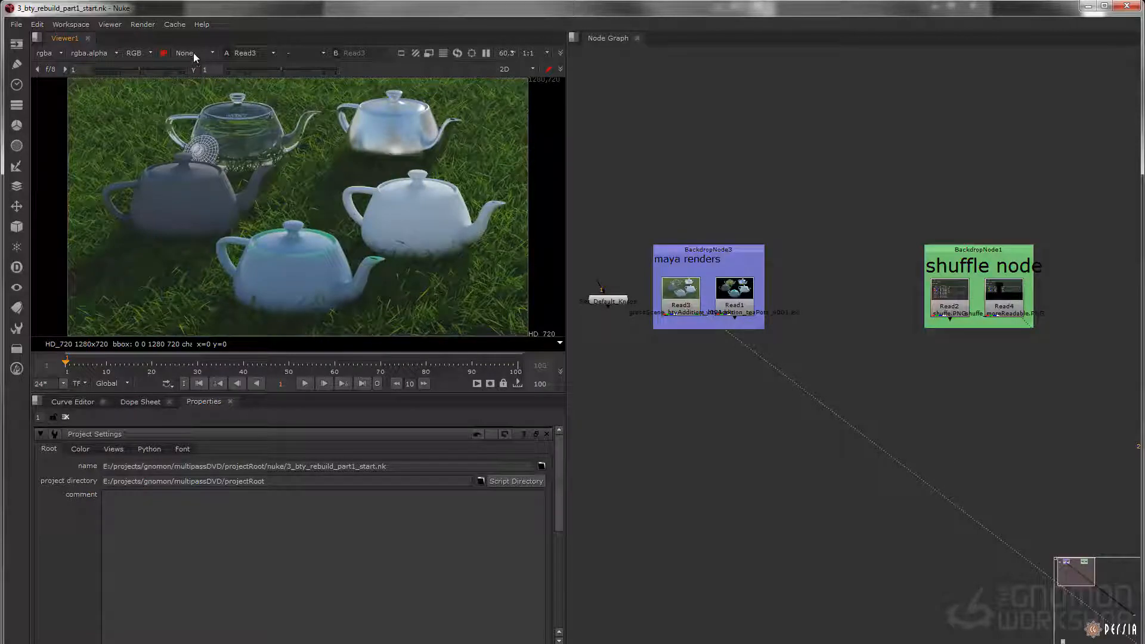
Examine the rendered teapots up close, including the reflective, glass and dark ones and the wire-mesh object between them.
middle_click_drag(722, 355, 724, 351)
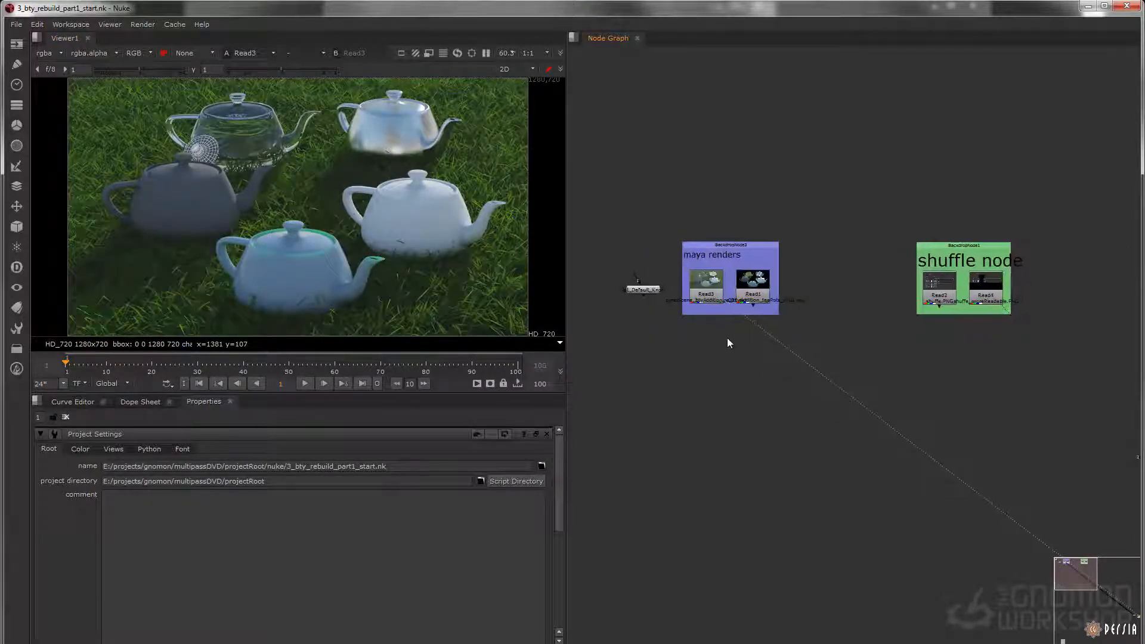
scroll(728, 337, "up", 2)
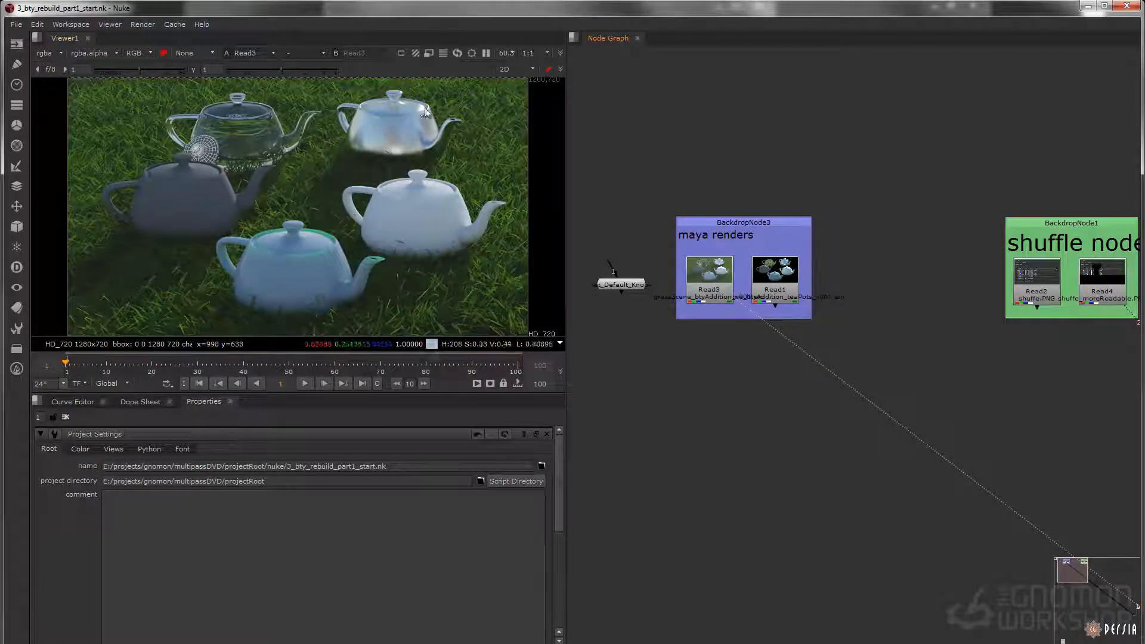
middle_click_drag(423, 114, 362, 172)
scroll(362, 175, "up", 4)
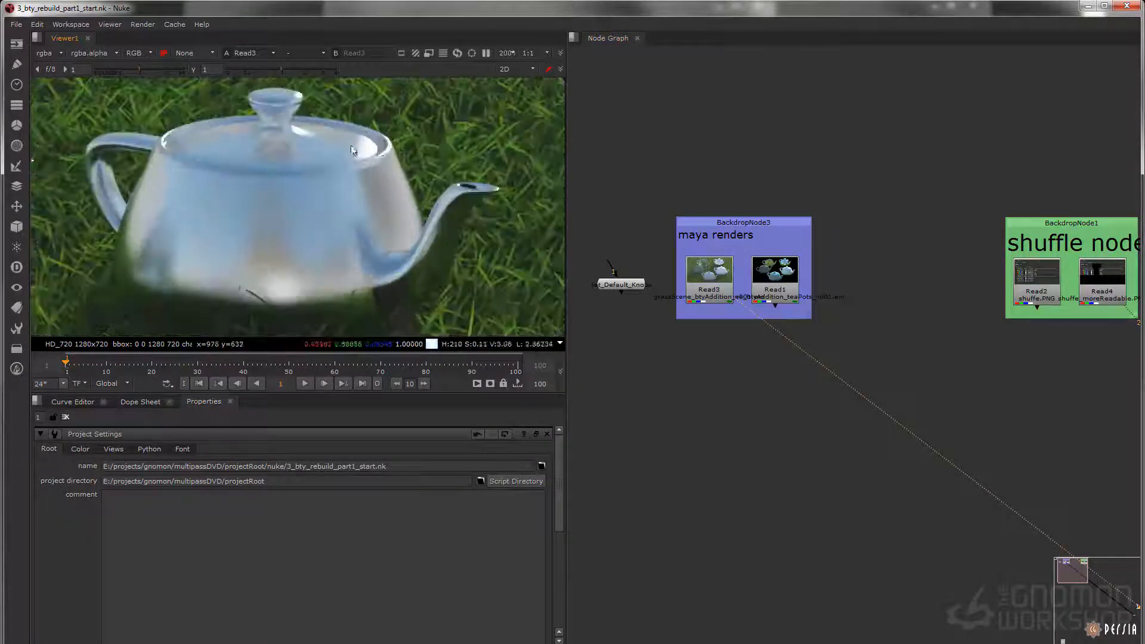
scroll(367, 154, "down", 2)
scroll(390, 128, "up", 2)
scroll(366, 138, "down", 4)
scroll(286, 155, "up", 2)
scroll(283, 156, "down", 2)
scroll(261, 172, "up", 4)
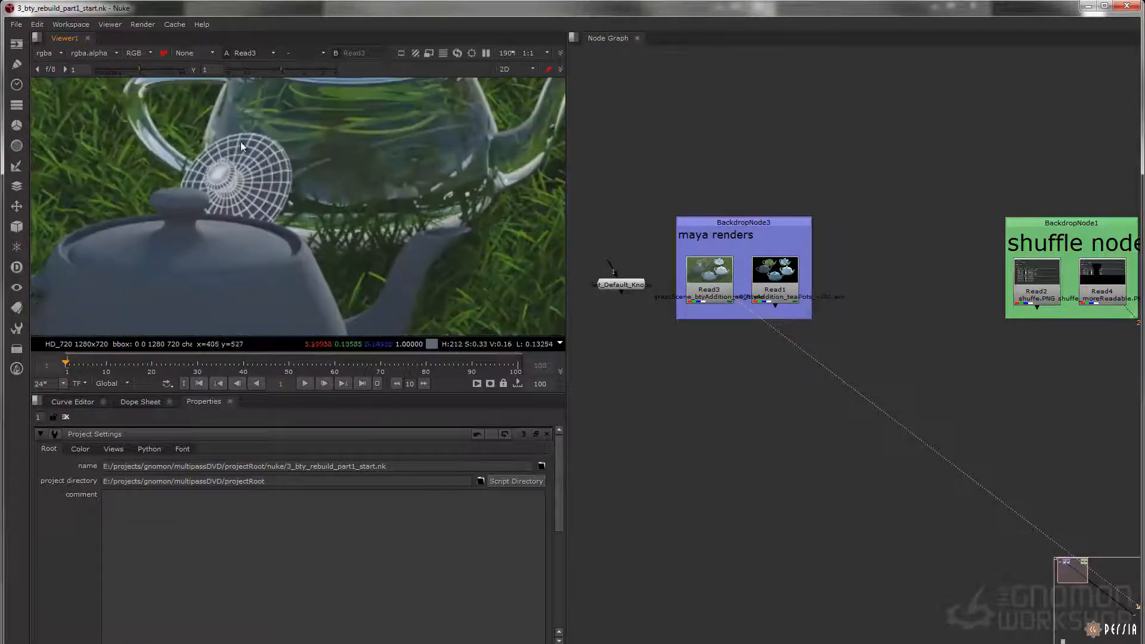
scroll(292, 179, "up", 1)
scroll(260, 159, "down", 6)
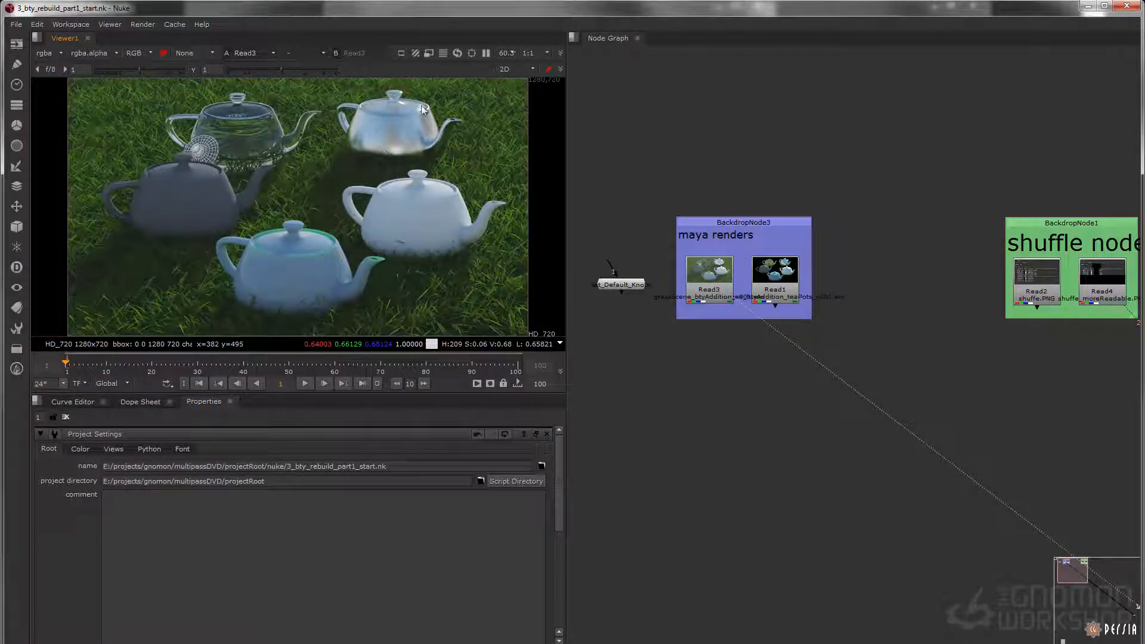
Review the grass scene render's lighting and reflect layers in the viewer, and return to the rgba layer.
middle_click_drag(783, 337, 736, 315)
left_click(59, 56)
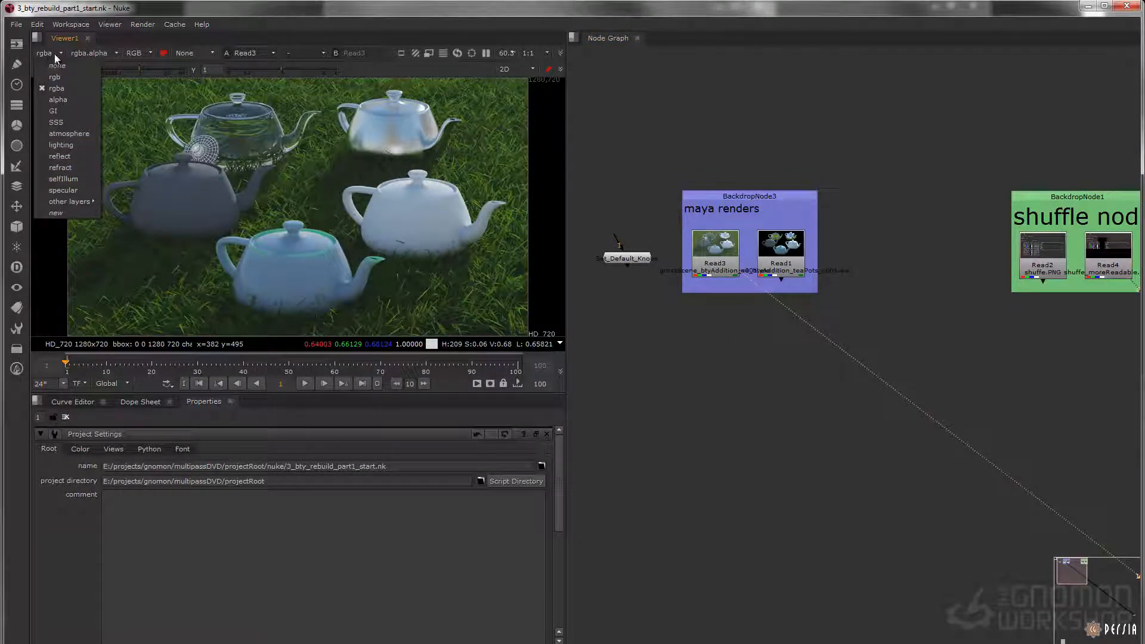
left_click(242, 148)
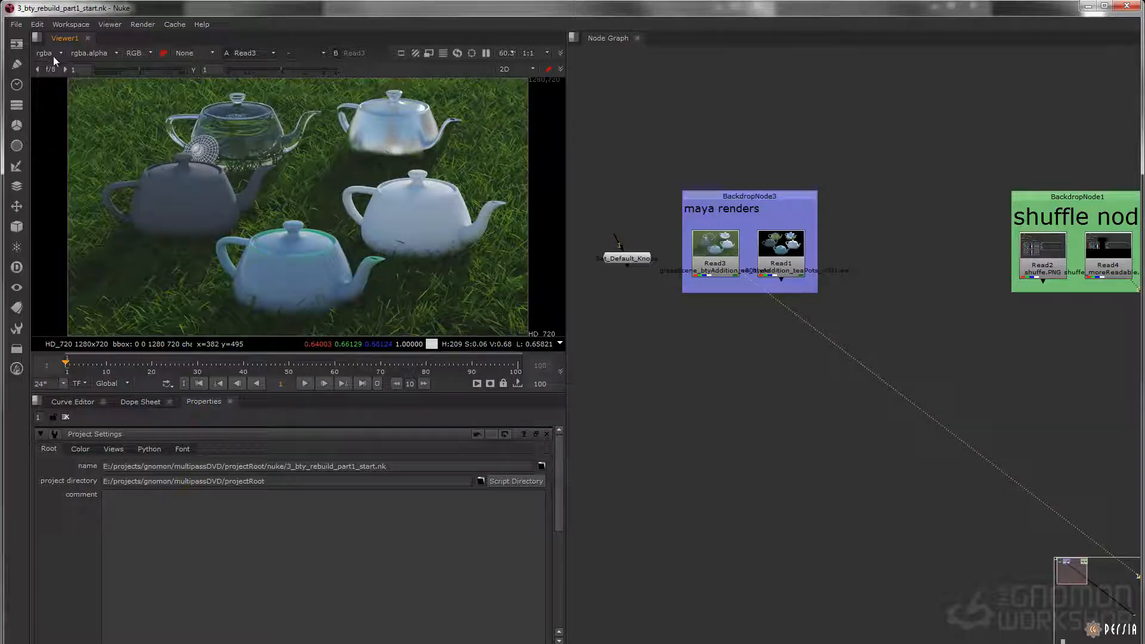
left_click(55, 55)
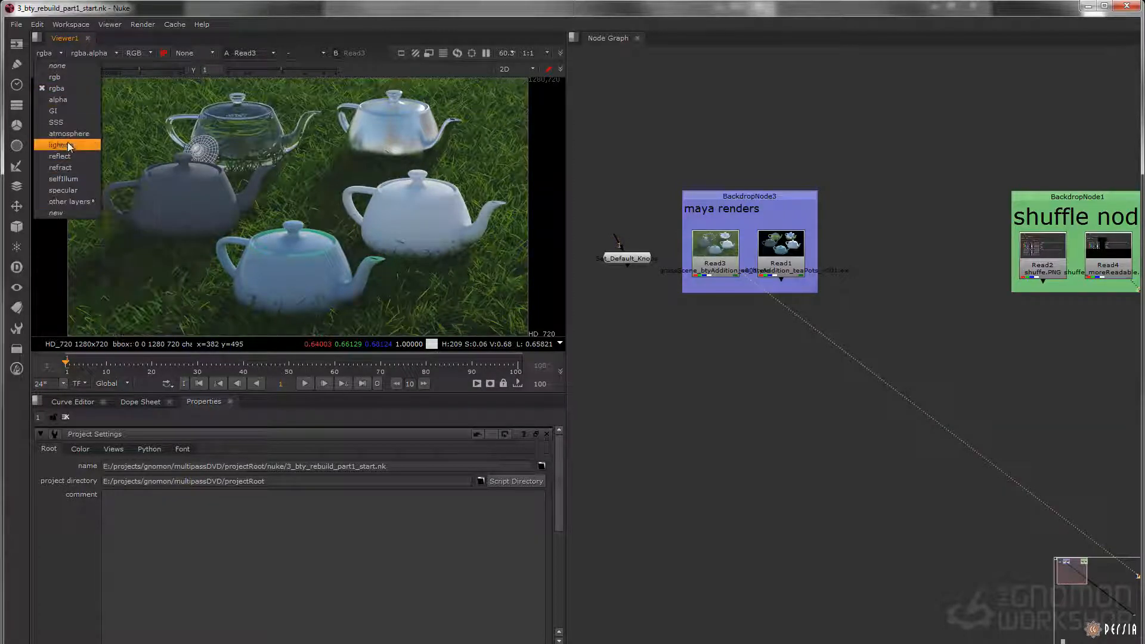
left_click(70, 146)
left_click(60, 55)
left_click(66, 156)
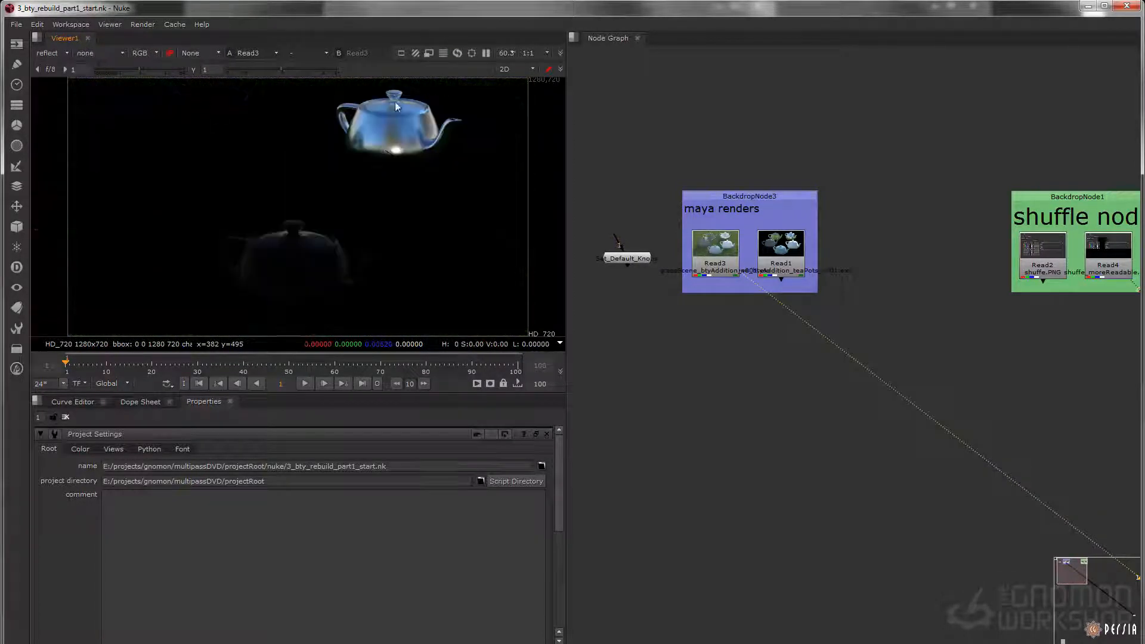
left_click(55, 53)
left_click(78, 88)
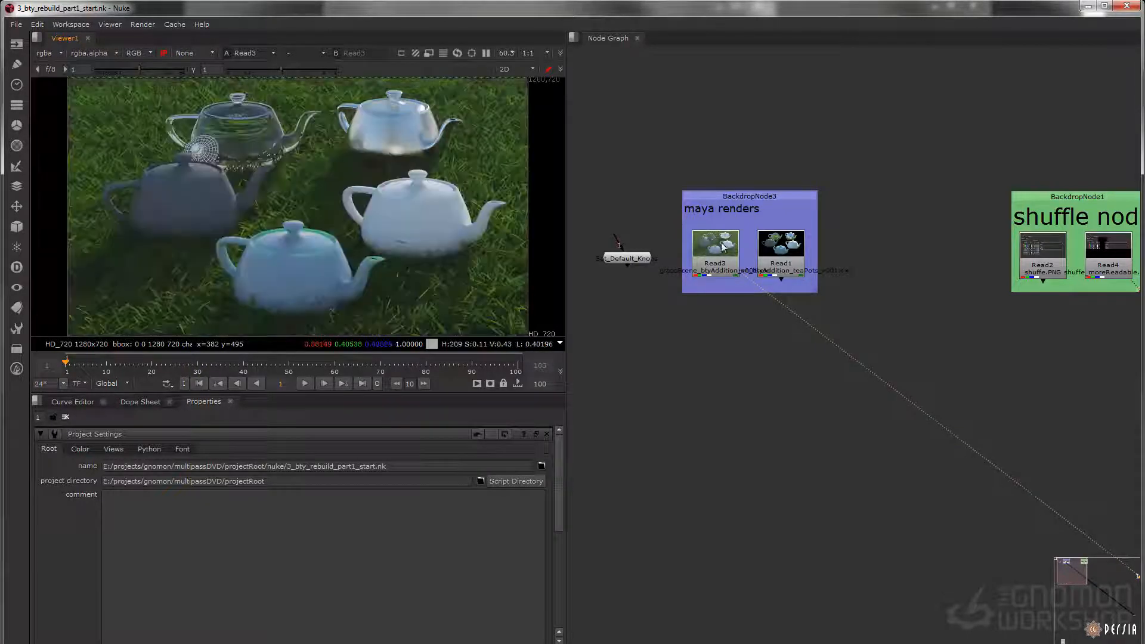
Add a Shuffle node below the maya renders backdrop in the node graph.
middle_click_drag(728, 282, 713, 303)
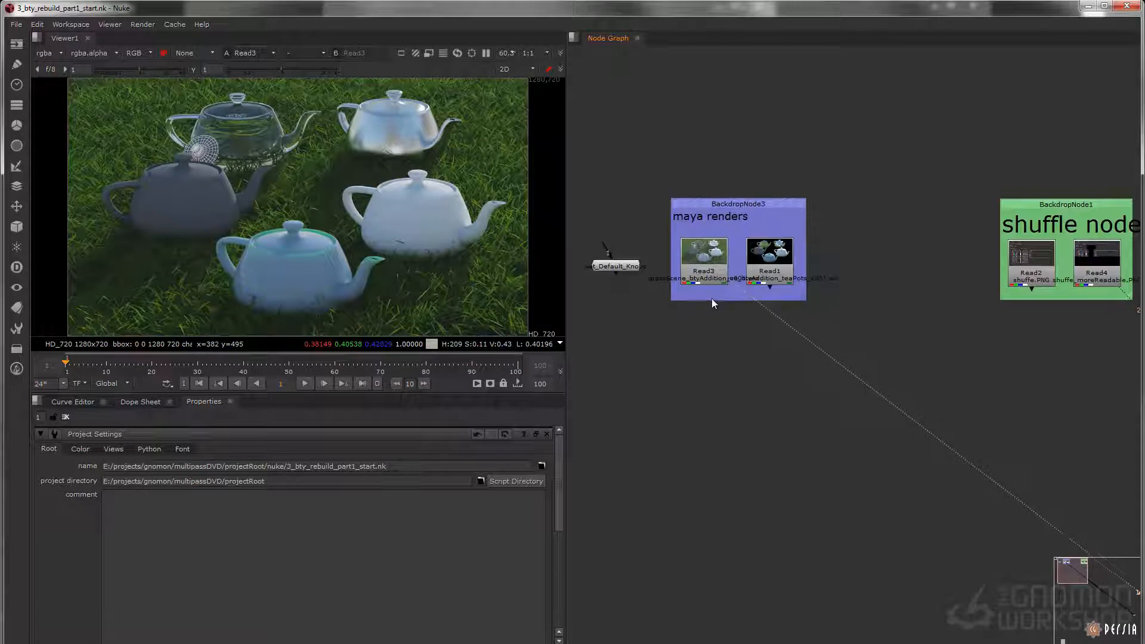
left_click(52, 58)
left_click(697, 336)
key("Tab")
type("shuf")
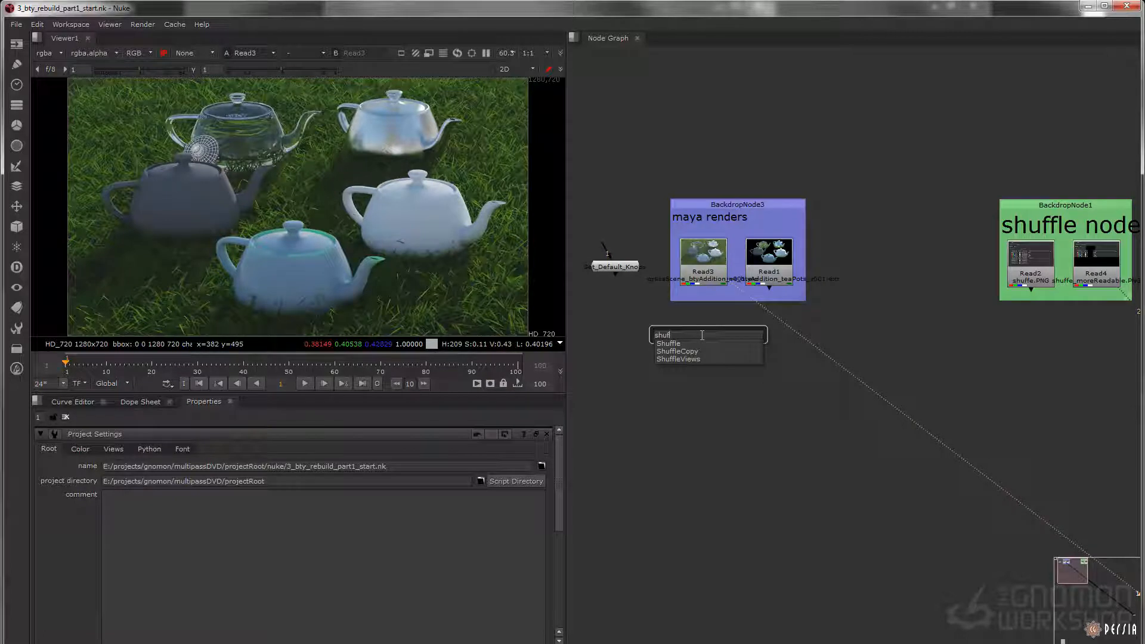
left_click(706, 319)
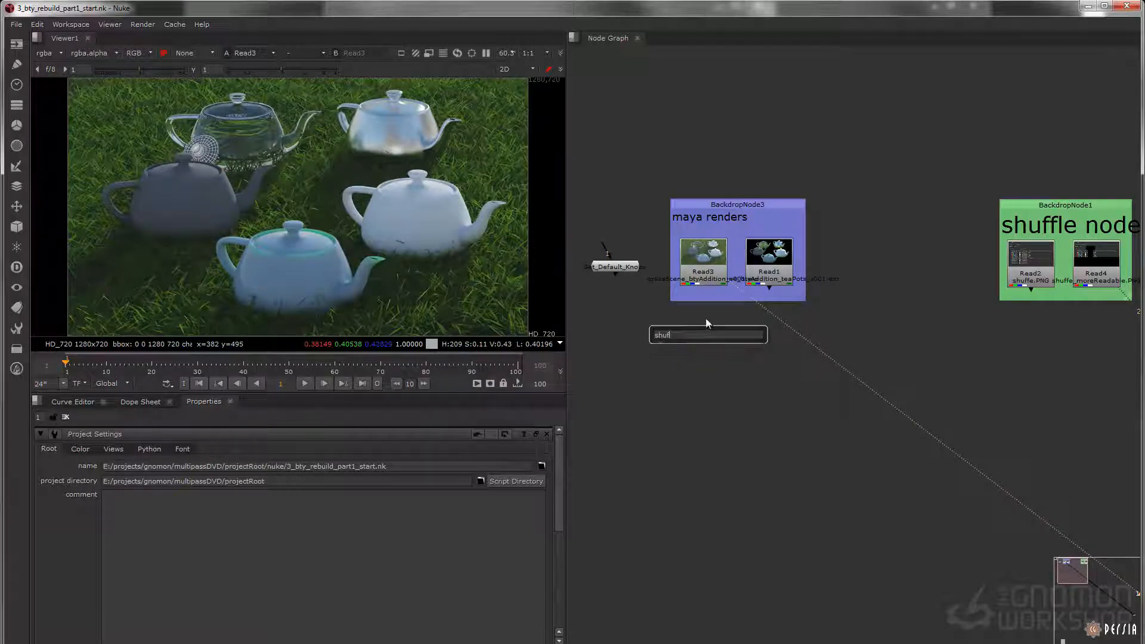
type("fle")
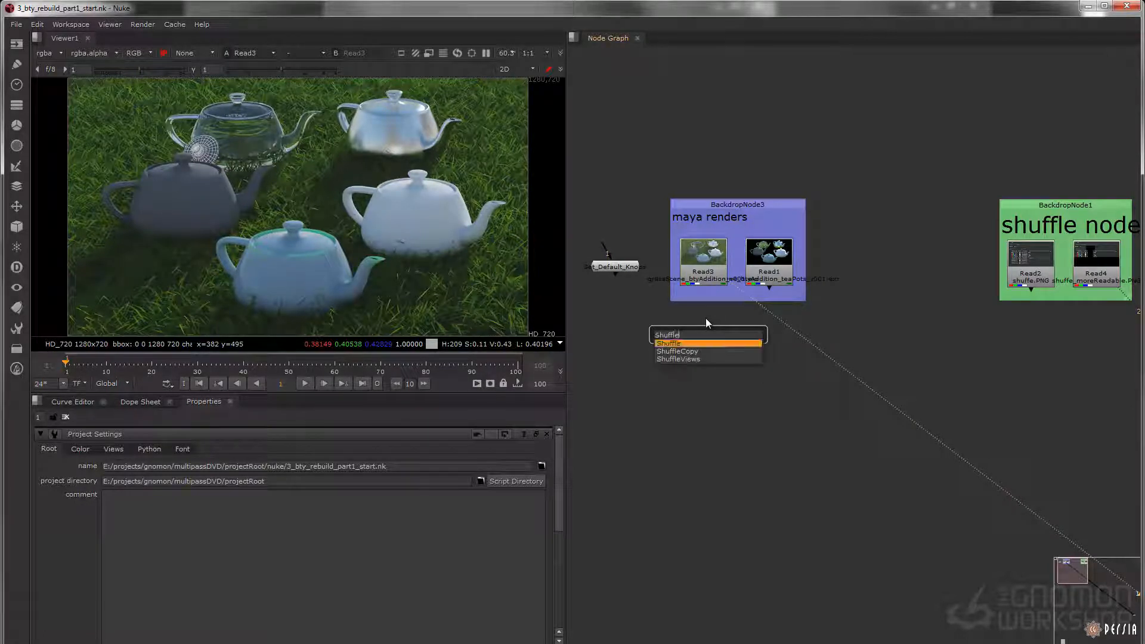
key("Return")
Place the Shuffle node under Read3 and connect its input to that grass scene render.
scroll(706, 323, "up", 3)
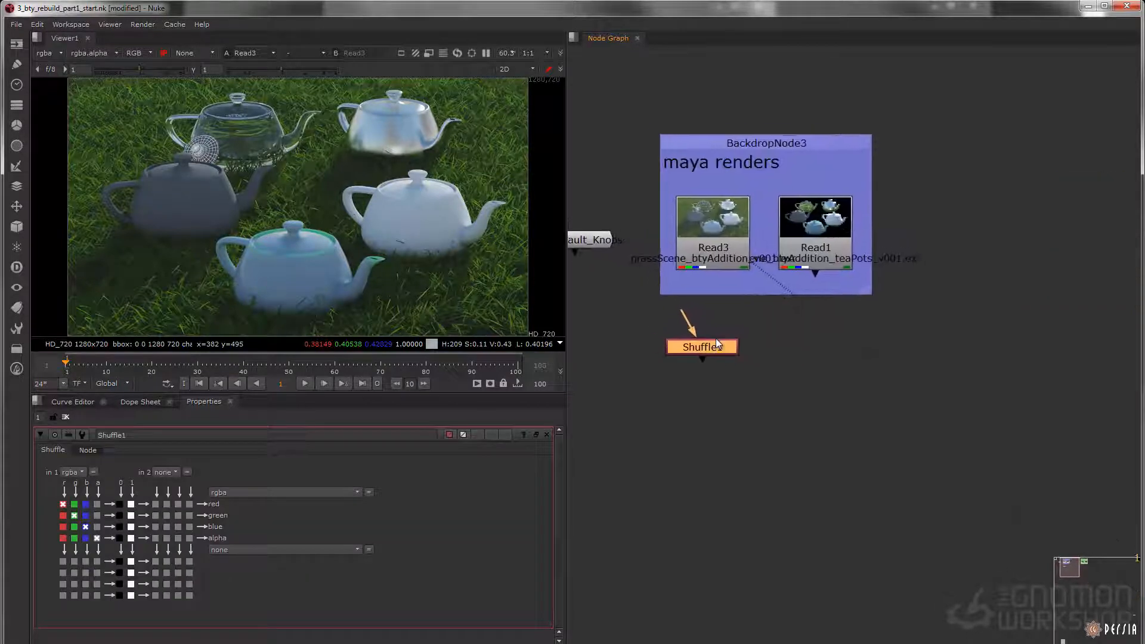
middle_click_drag(718, 351, 720, 378)
mouse_move(720, 378)
left_mouse_down()
mouse_move(742, 378)
mouse_move(731, 383)
left_mouse_up()
left_click_drag(736, 360, 752, 289)
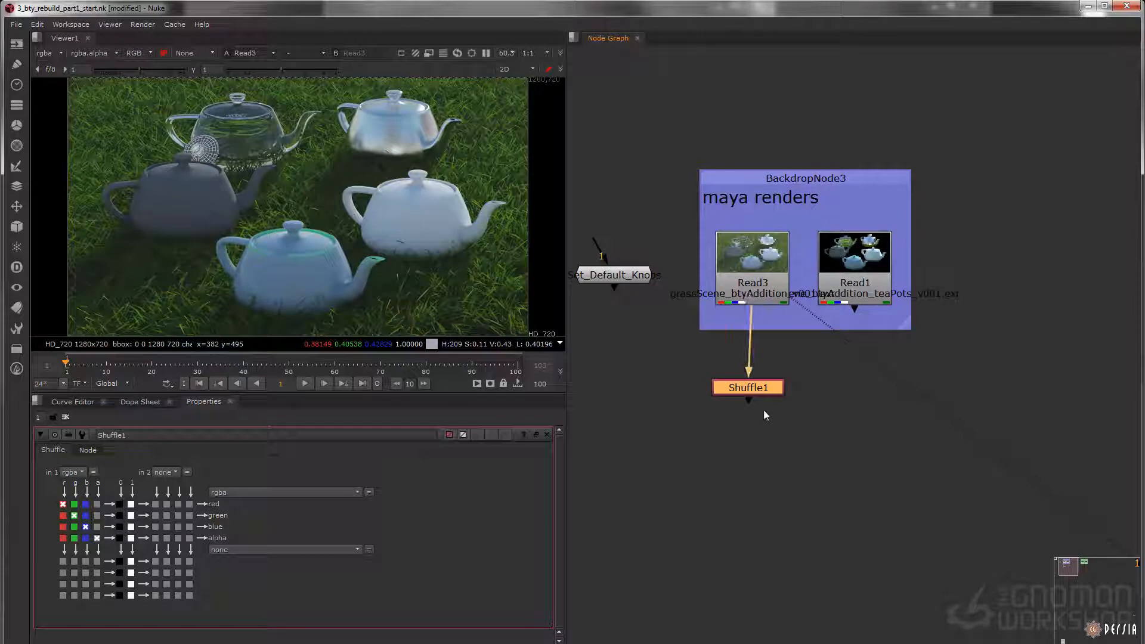
Show the Shuffle node in the viewer and set its first input to the lighting layer.
key("1")
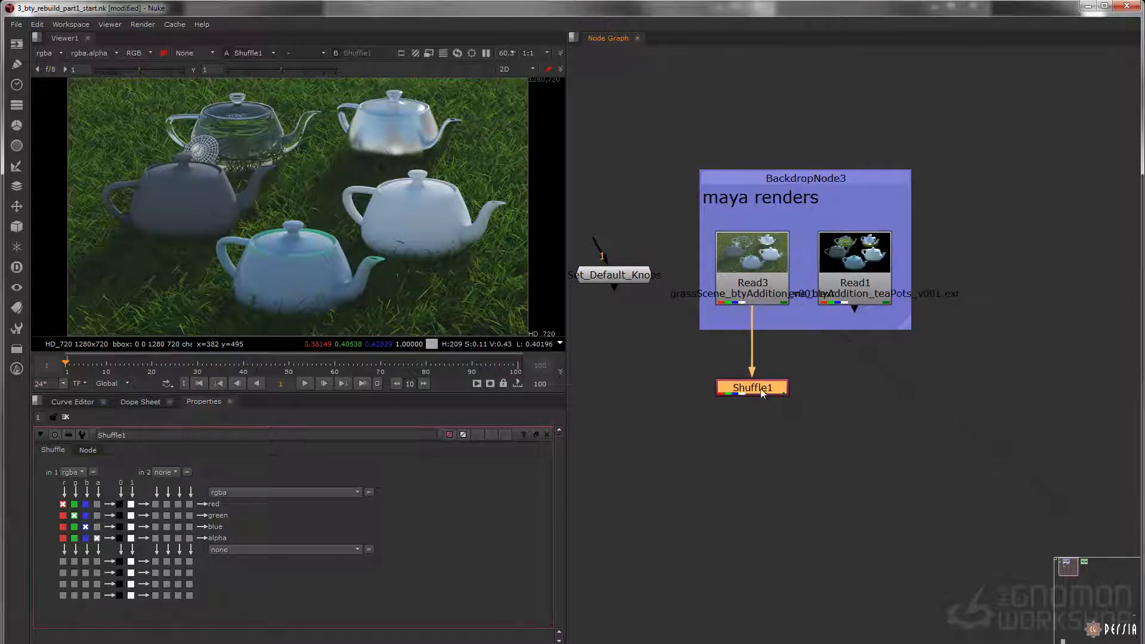
left_click(72, 472)
left_click(95, 572)
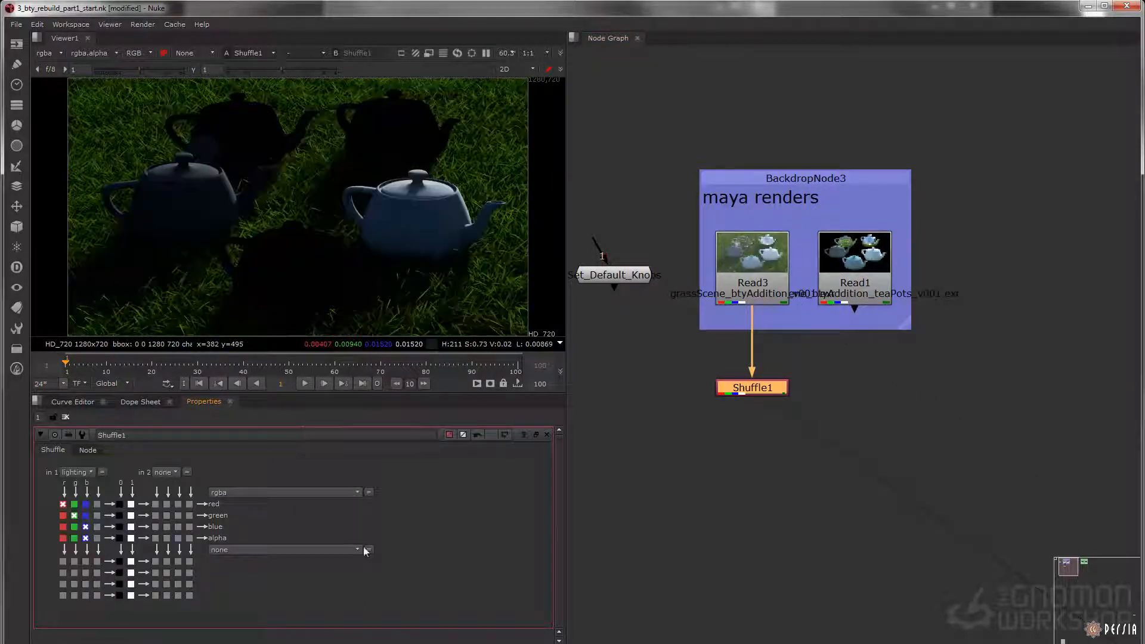
Open the properties of the Set_Default_Knobs node beside the maya renders backdrop and run its Set Default Knobs command.
mouse_move(1065, 479)
middle_mouse_down()
mouse_move(857, 416)
mouse_move(788, 408)
middle_mouse_up()
mouse_move(829, 436)
left_mouse_down()
mouse_move(560, 261)
mouse_move(662, 286)
mouse_move(629, 277)
left_mouse_up()
left_click_drag(629, 276, 798, 338)
mouse_move(740, 356)
middle_mouse_down()
mouse_move(756, 415)
mouse_move(787, 442)
middle_mouse_up()
middle_click_drag(725, 366, 762, 373)
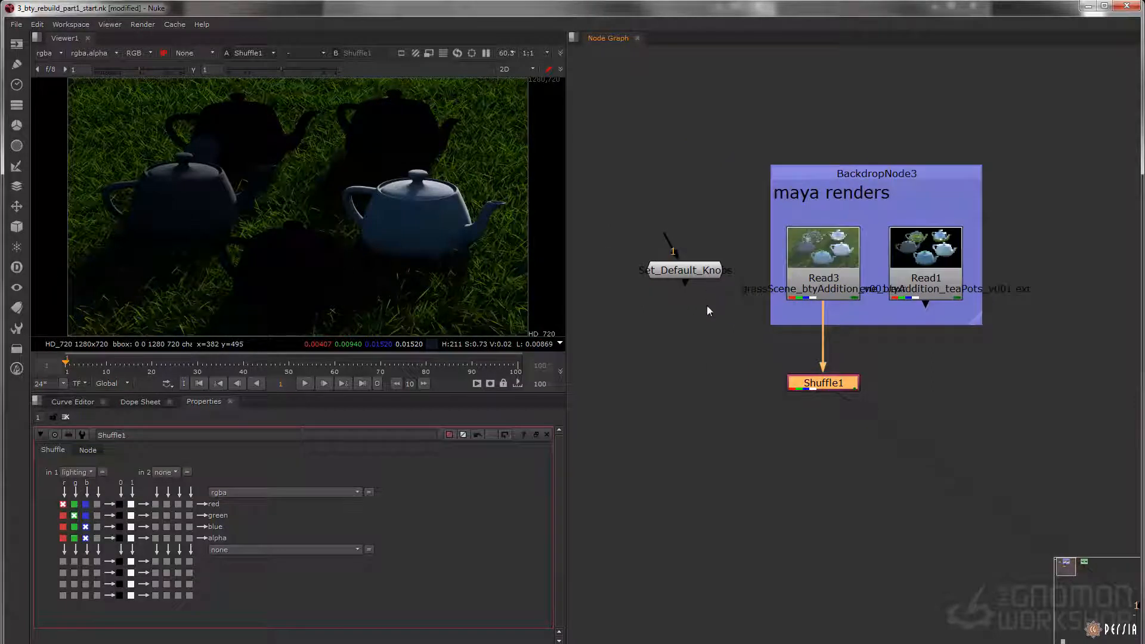
middle_click_drag(713, 311, 709, 308)
double_click(650, 252)
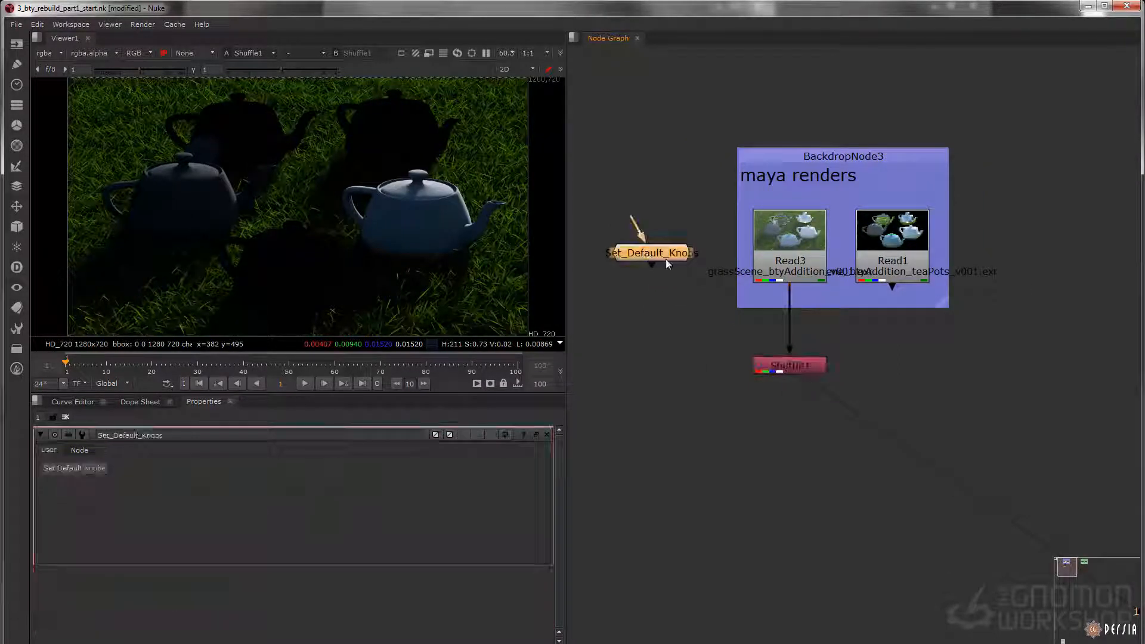
left_click(80, 468)
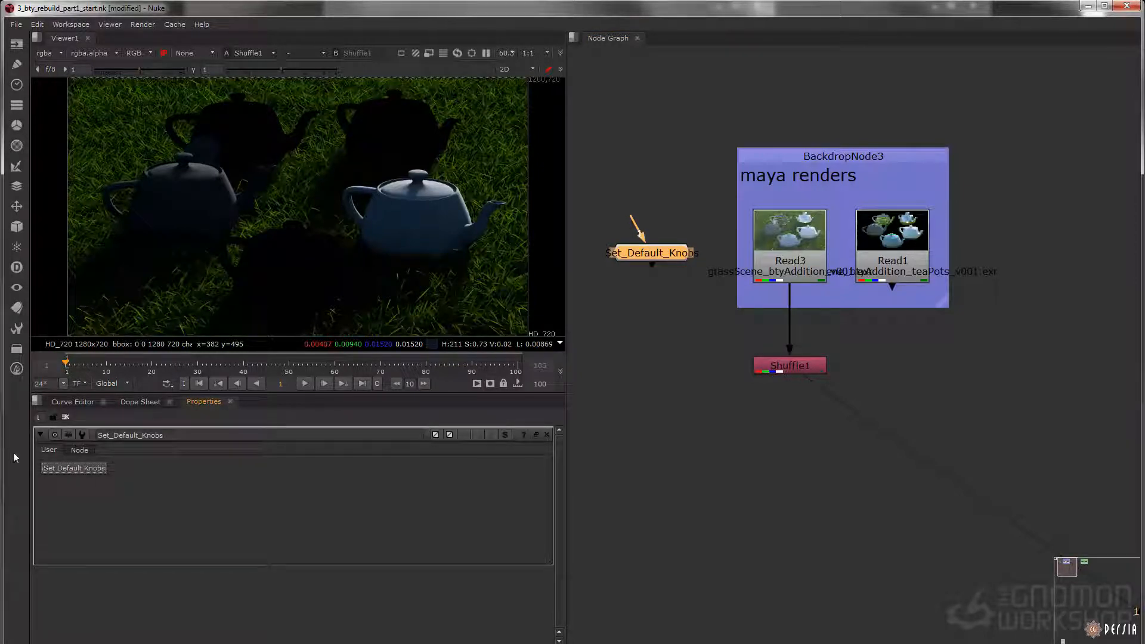
Open the properties of the existing Shuffle node and check its node label settings.
double_click(783, 369)
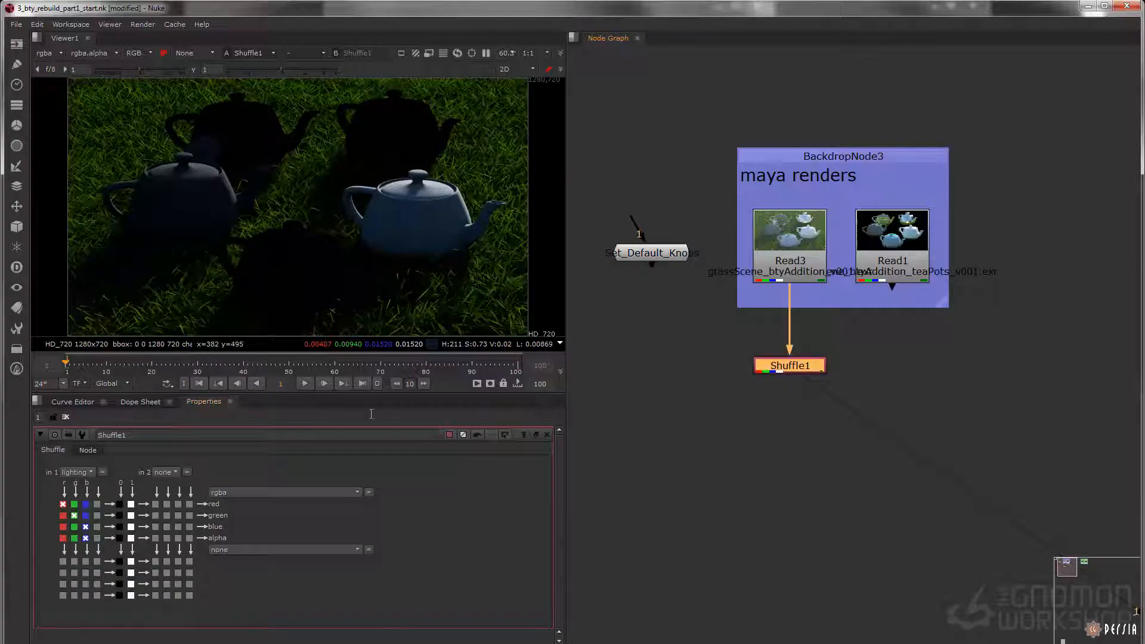
left_click(90, 450)
left_click(52, 450)
Add a second Shuffle node below the first and check the default label expression in its node settings.
left_click(752, 427)
key("Tab")
type("shu")
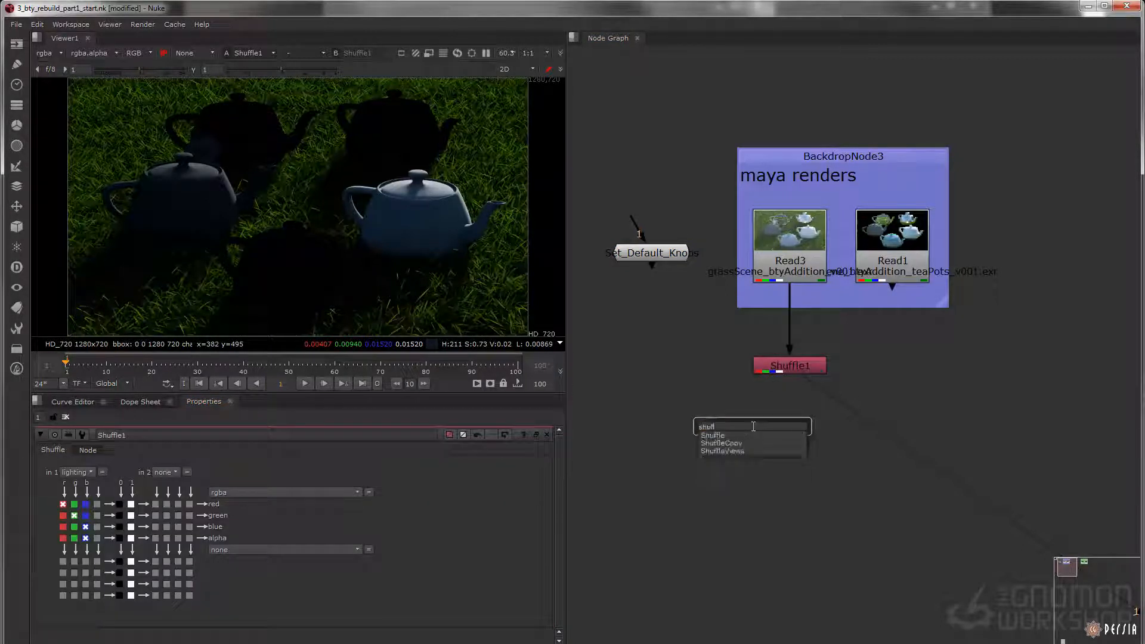
key("Return")
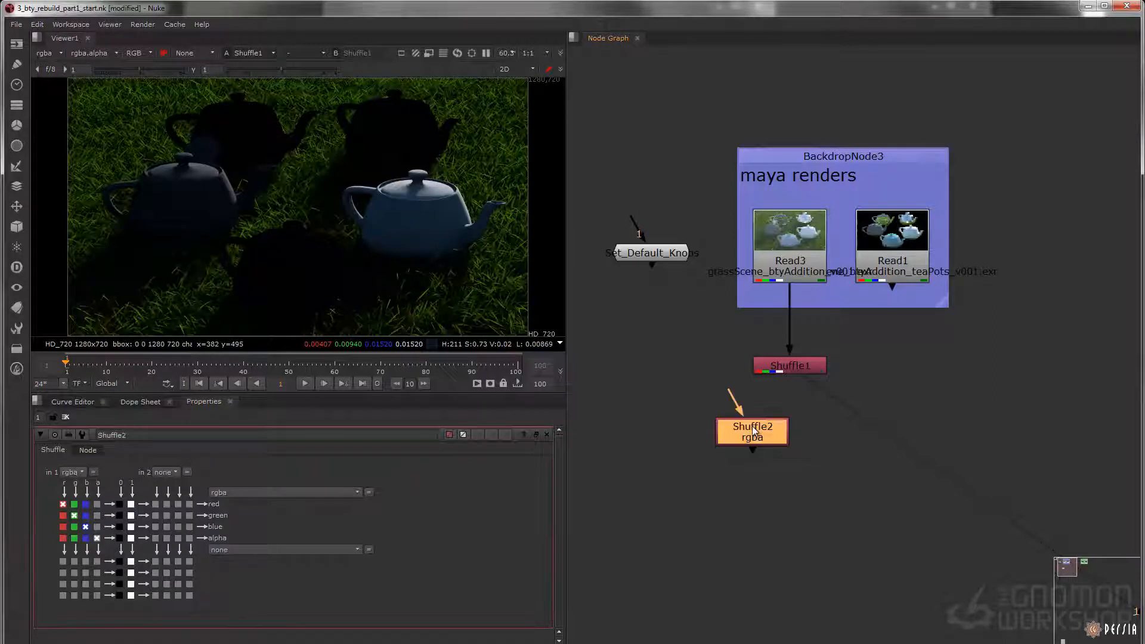
left_click(88, 451)
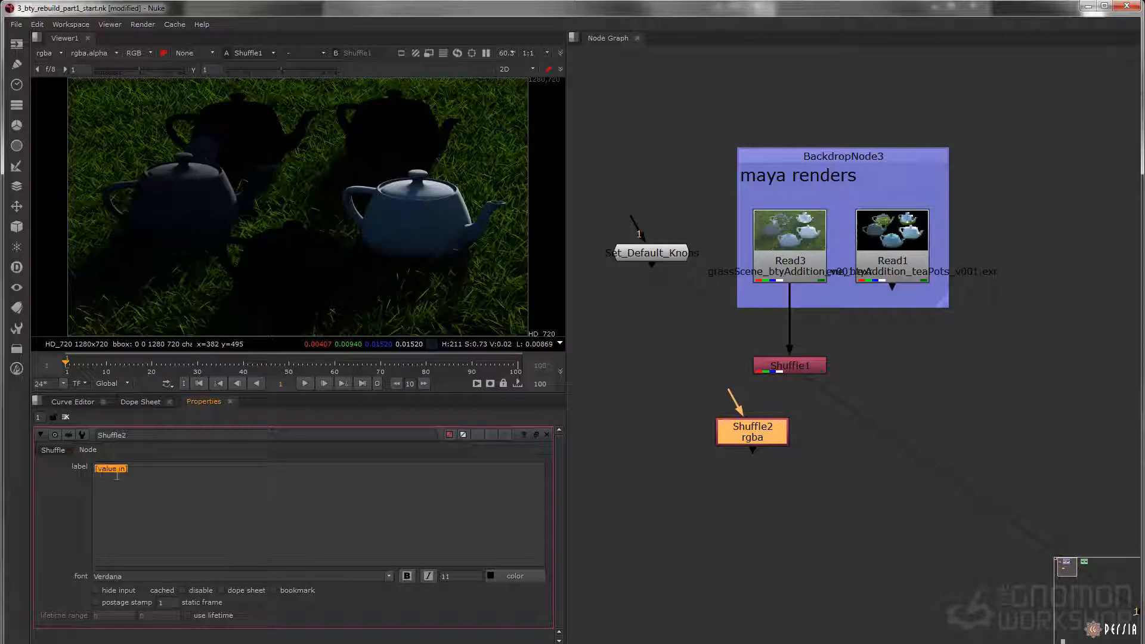
left_click(52, 451)
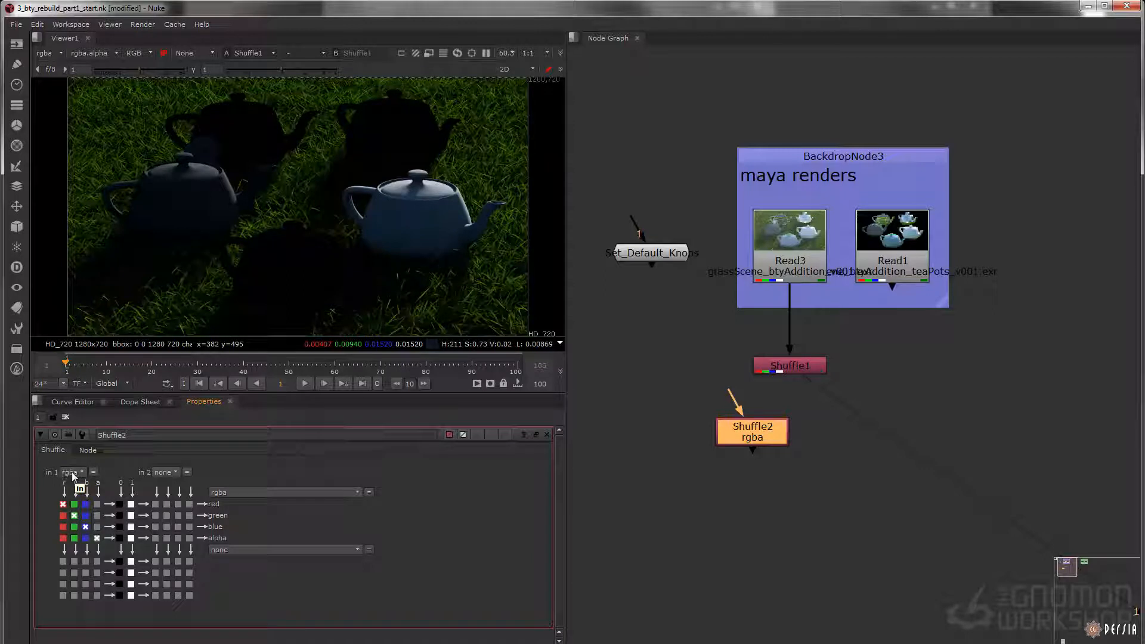
Delete both Shuffle nodes and add a fresh Shuffle node below the maya renders backdrop.
left_click_drag(681, 487, 878, 348)
key("Delete")
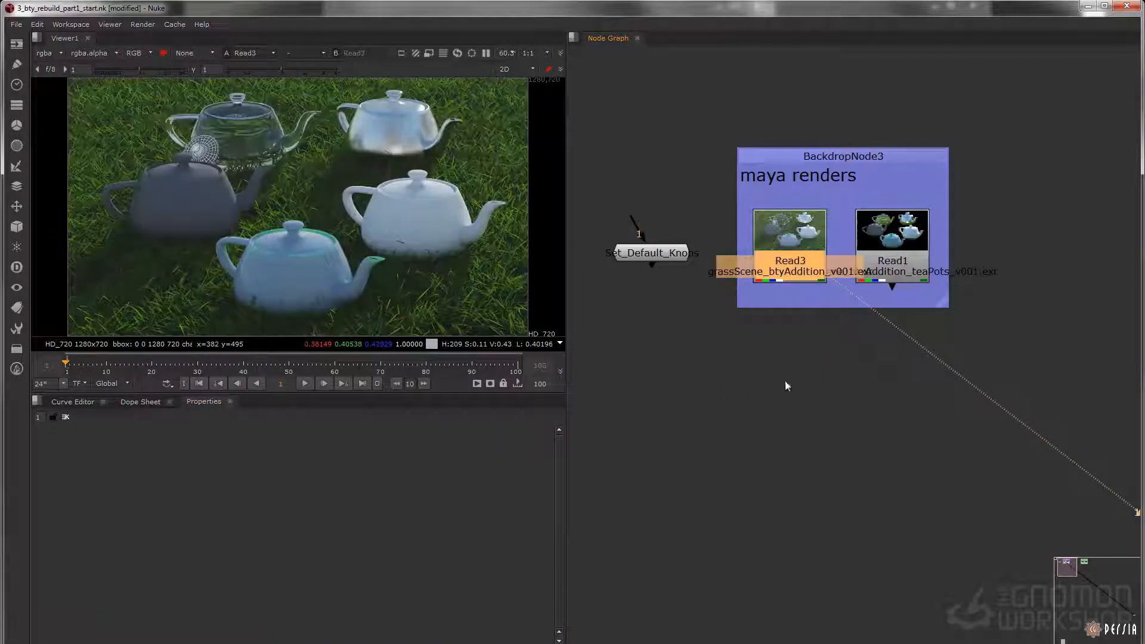
key("Tab")
type("shuf")
key("Down")
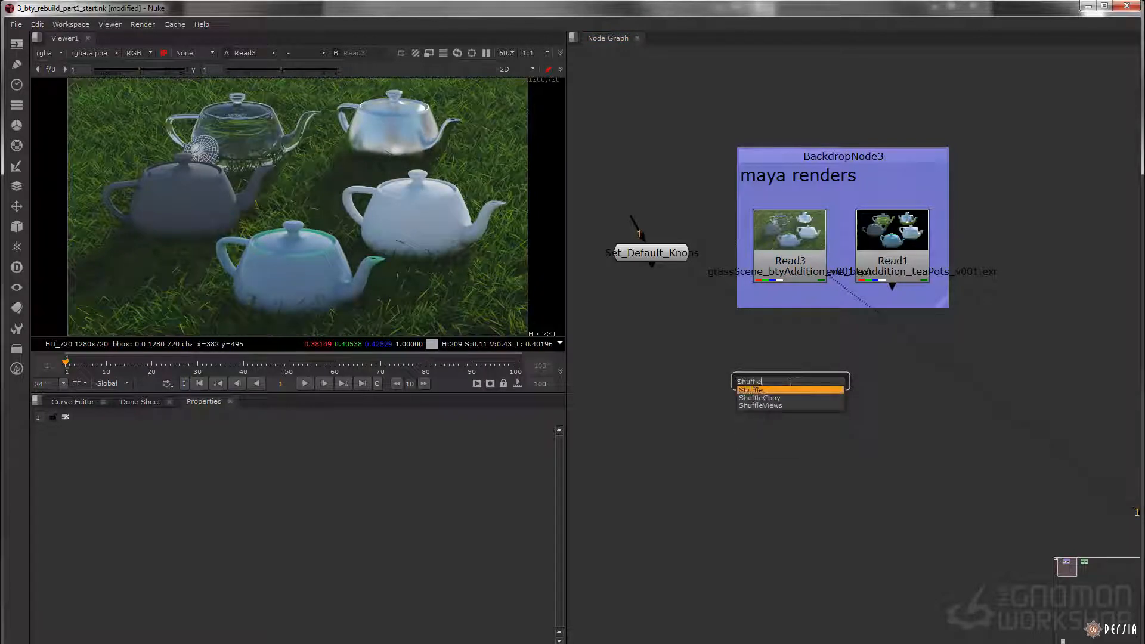
key("Return")
Connect the new Shuffle node's input to the Read3 grass scene render and show the node in the viewer.
left_click_drag(776, 357, 784, 274)
left_click_drag(791, 388, 792, 393)
key("1")
Switch the Shuffle node's first input through lighting, reflect and rgba to preview each layer.
left_click(78, 474)
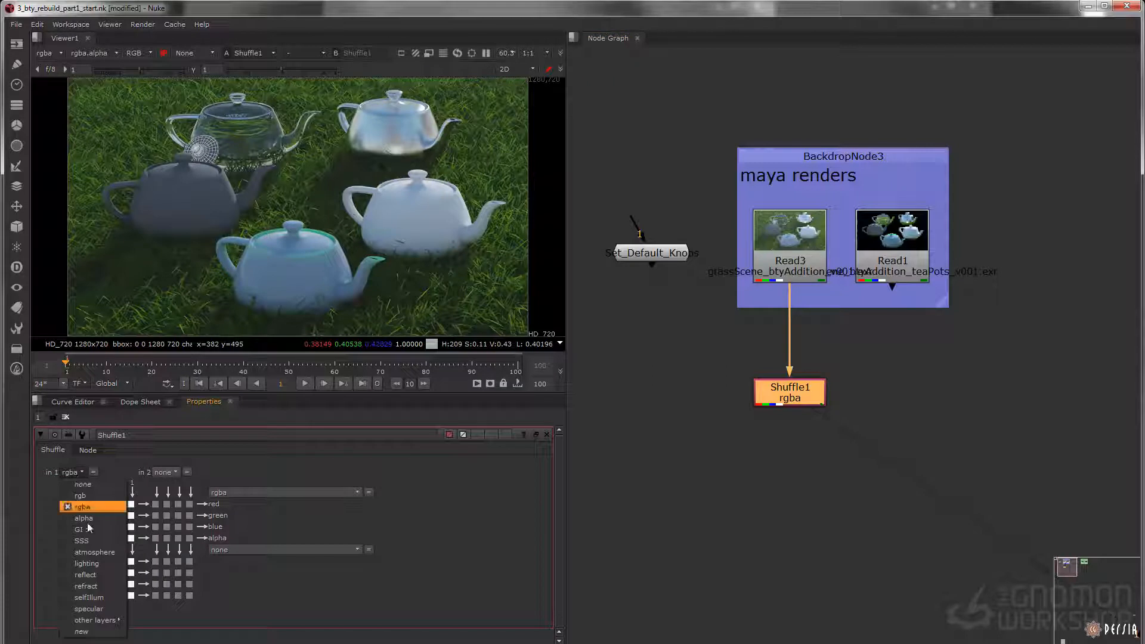
left_click(99, 563)
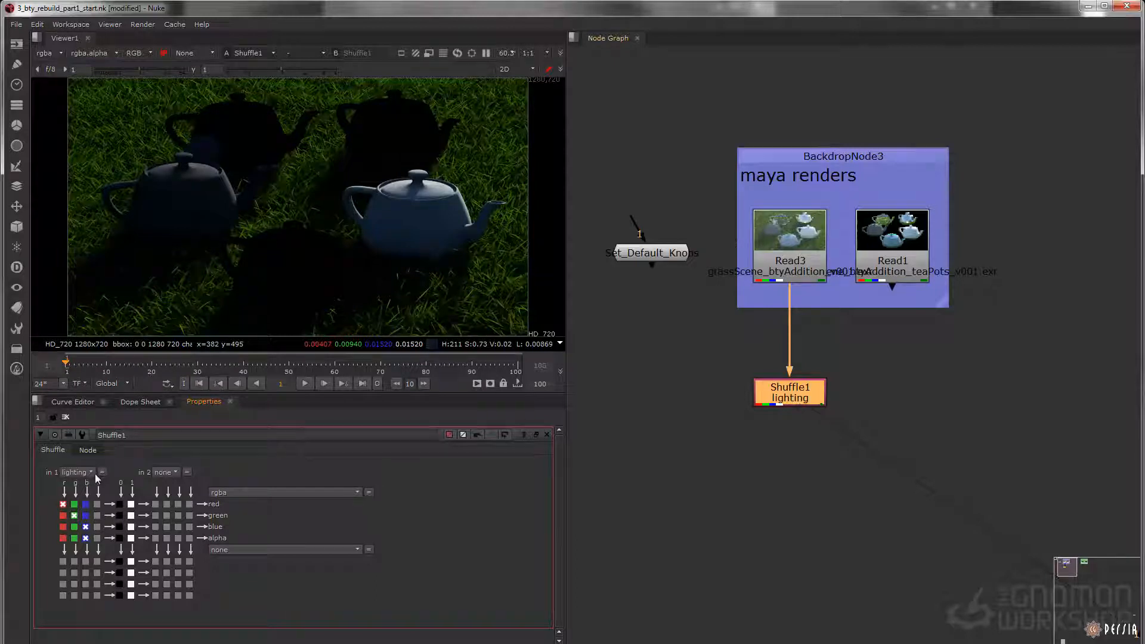
left_click(77, 472)
left_click(74, 572)
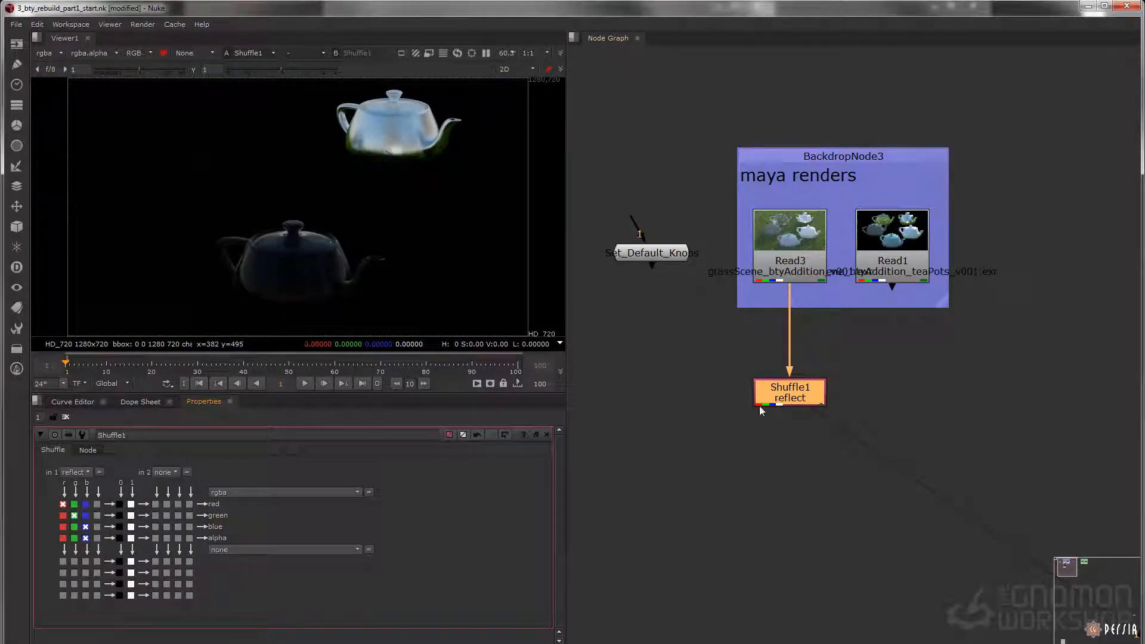
left_click(76, 472)
left_click(77, 516)
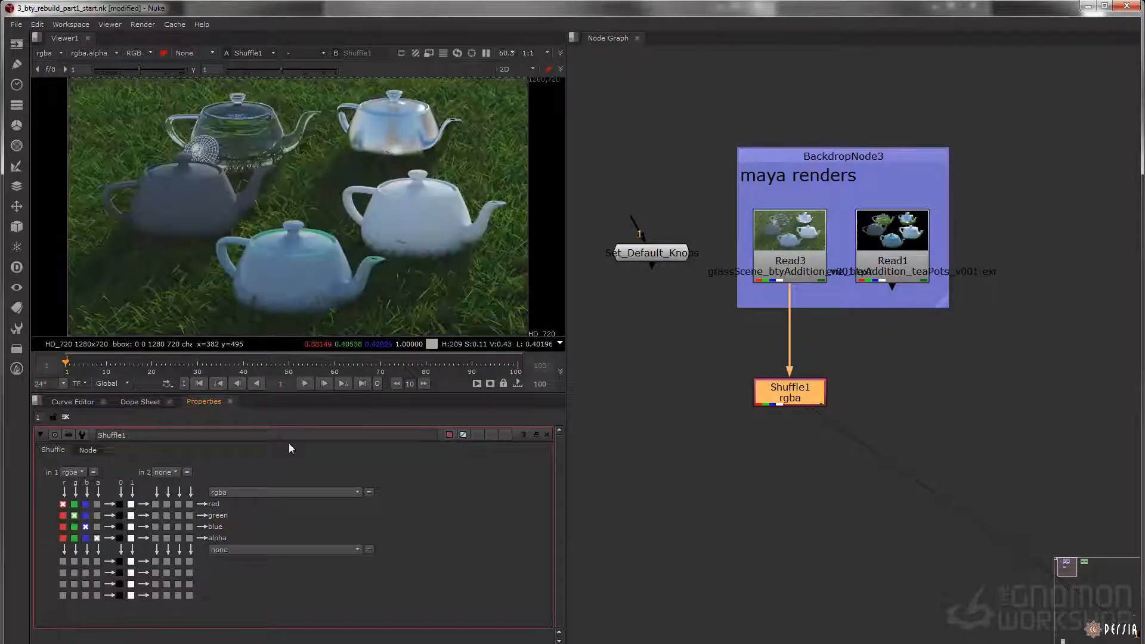
Set the first input of the Shuffle node under Read3 to the lighting layer.
scroll(721, 329, "down", 3)
scroll(764, 315, "up", 1)
scroll(746, 349, "down", 4)
left_click_drag(678, 252, 865, 615)
scroll(797, 239, "up", 5)
scroll(726, 358, "up", 2)
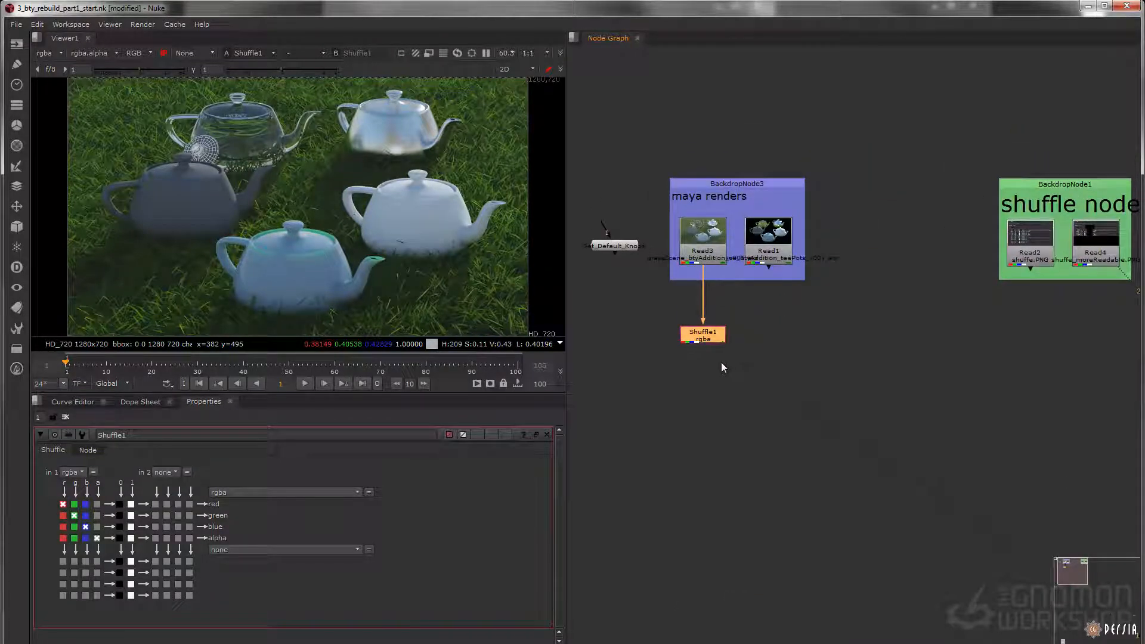
scroll(721, 365, "up", 3)
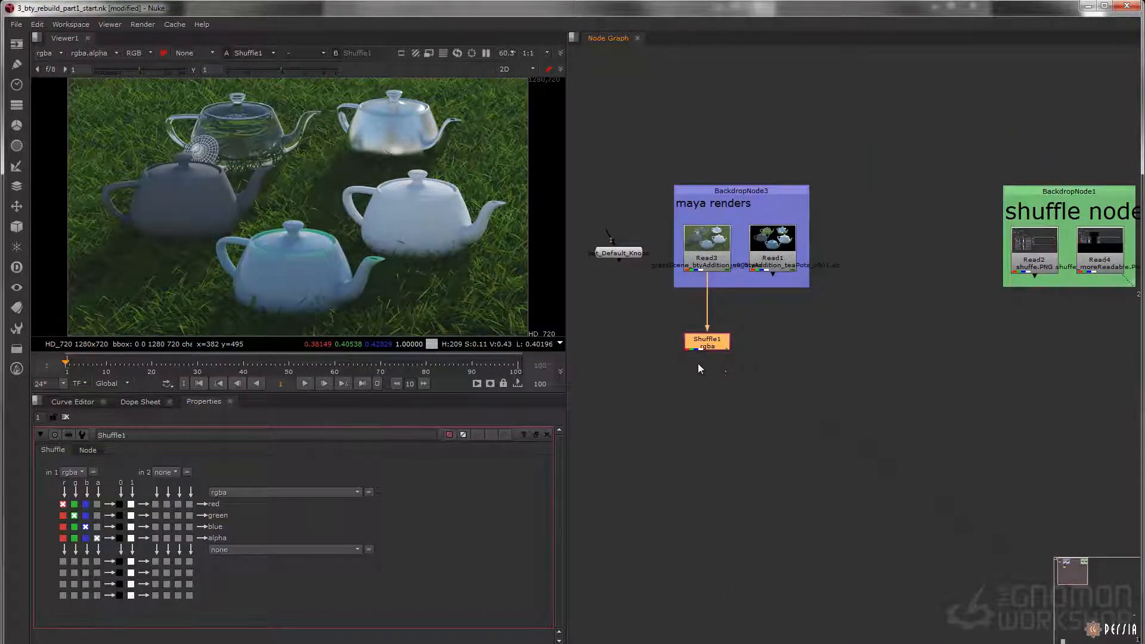
scroll(717, 366, "up", 2)
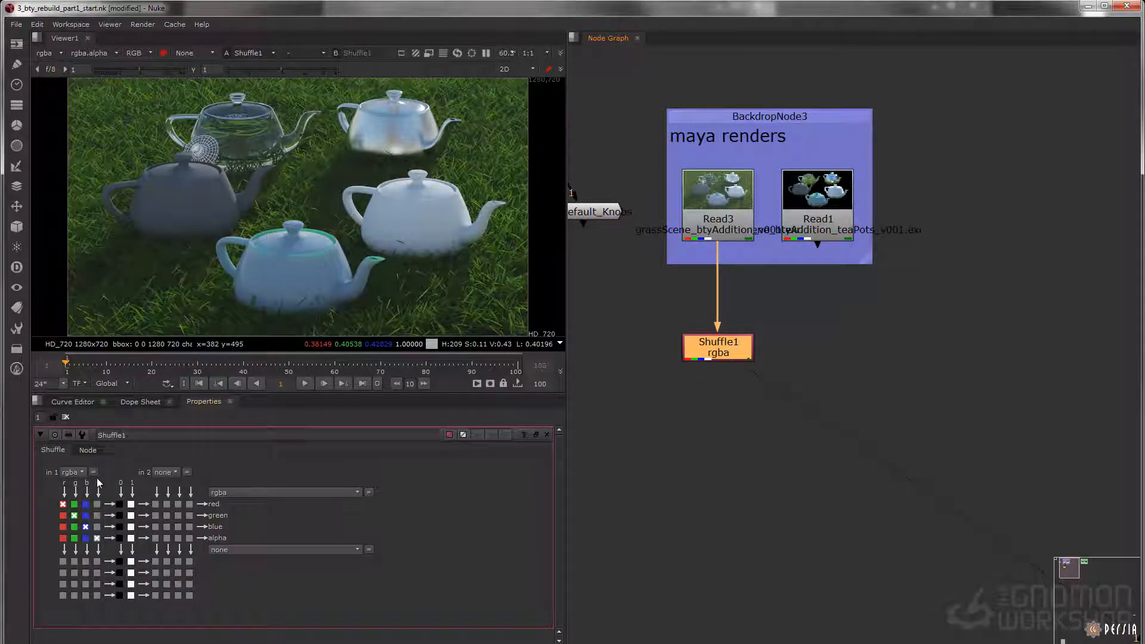
left_click(70, 472)
left_click(95, 562)
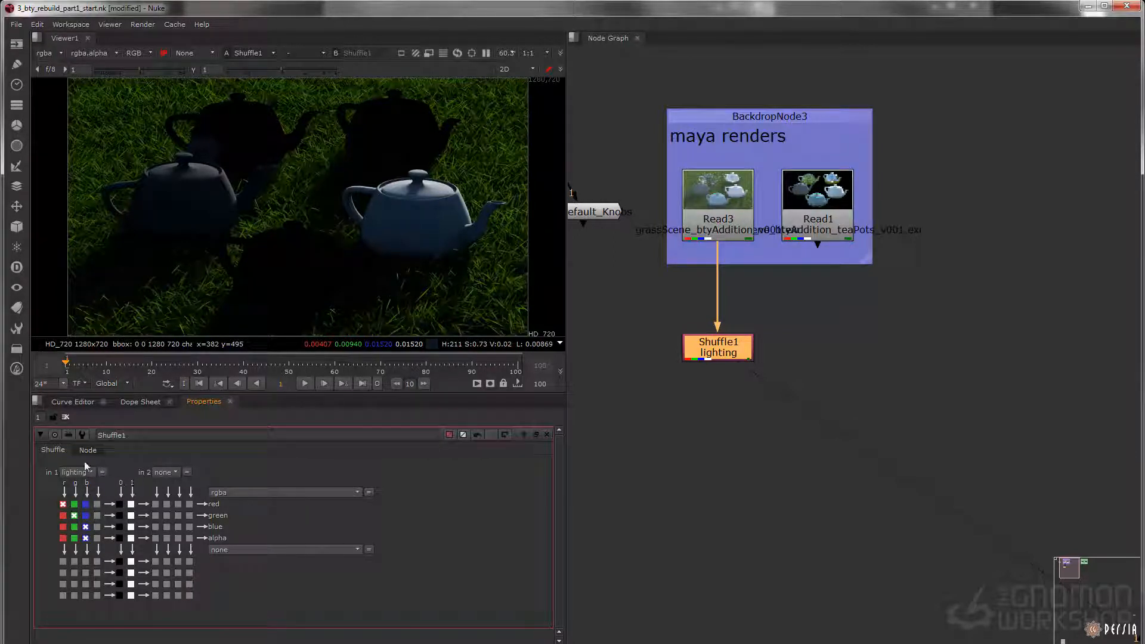
Show the shuffe.PNG reference image from the shuffle node backdrop in the viewer.
middle_click_drag(786, 354, 609, 373)
scroll(610, 374, "down", 8)
middle_click_drag(684, 368, 690, 373)
scroll(802, 310, "up", 7)
middle_click_drag(804, 309, 708, 331)
scroll(707, 346, "up", 4)
left_click(695, 324)
key("1")
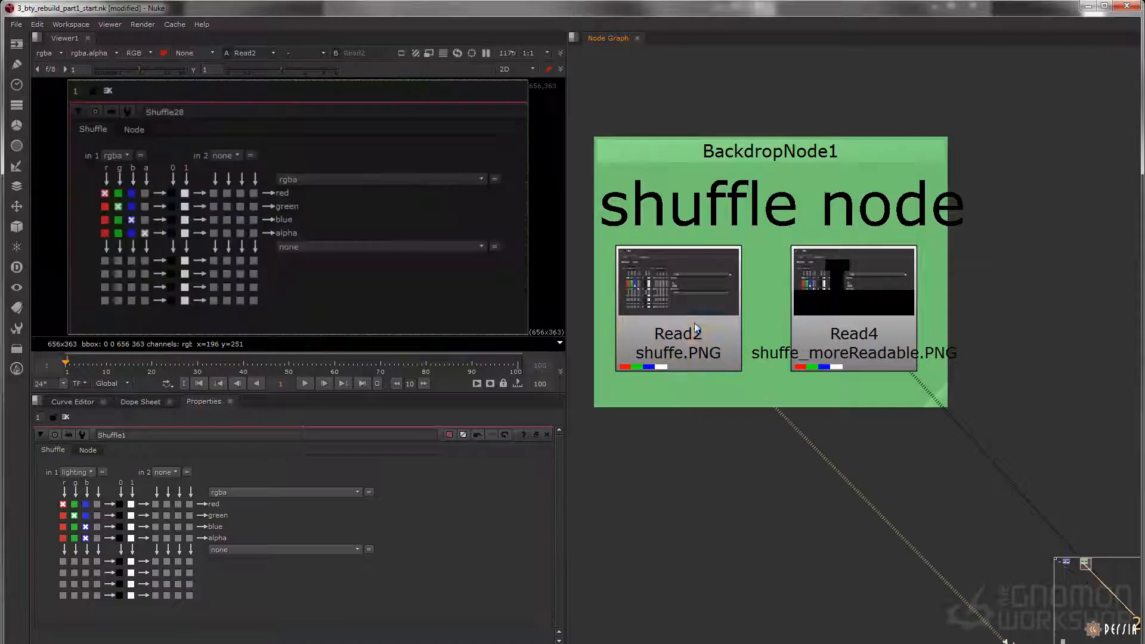
Compare shuffe_moreReadable.PNG with shuffe.PNG in the viewer to examine how the Shuffle channel grid is laid out.
left_click(800, 292)
key("1")
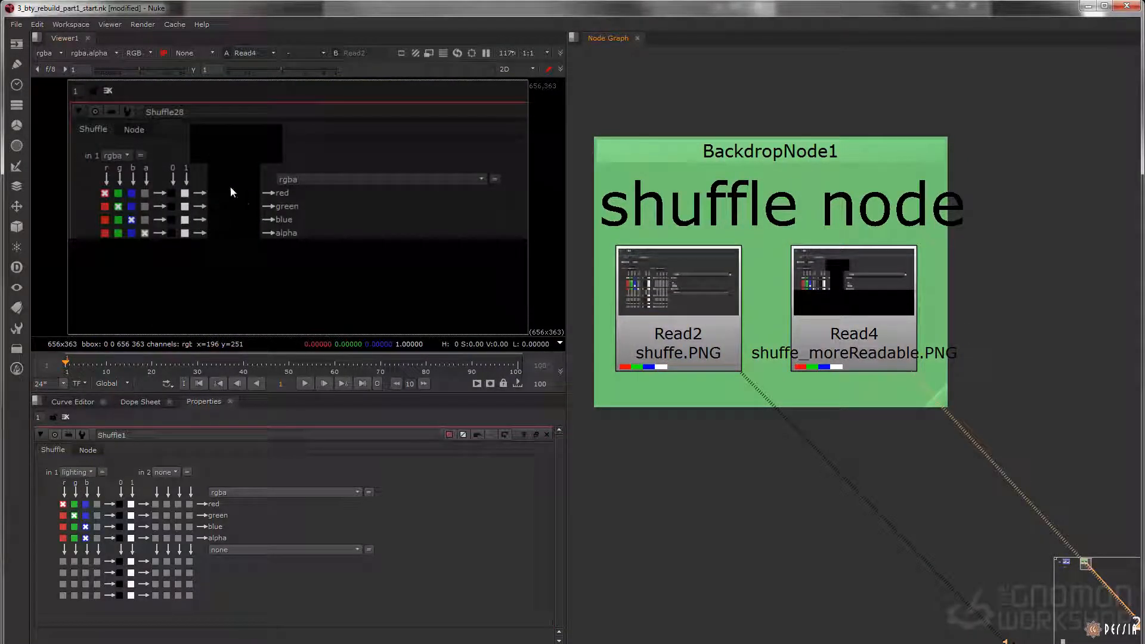
left_click(643, 310)
key("1")
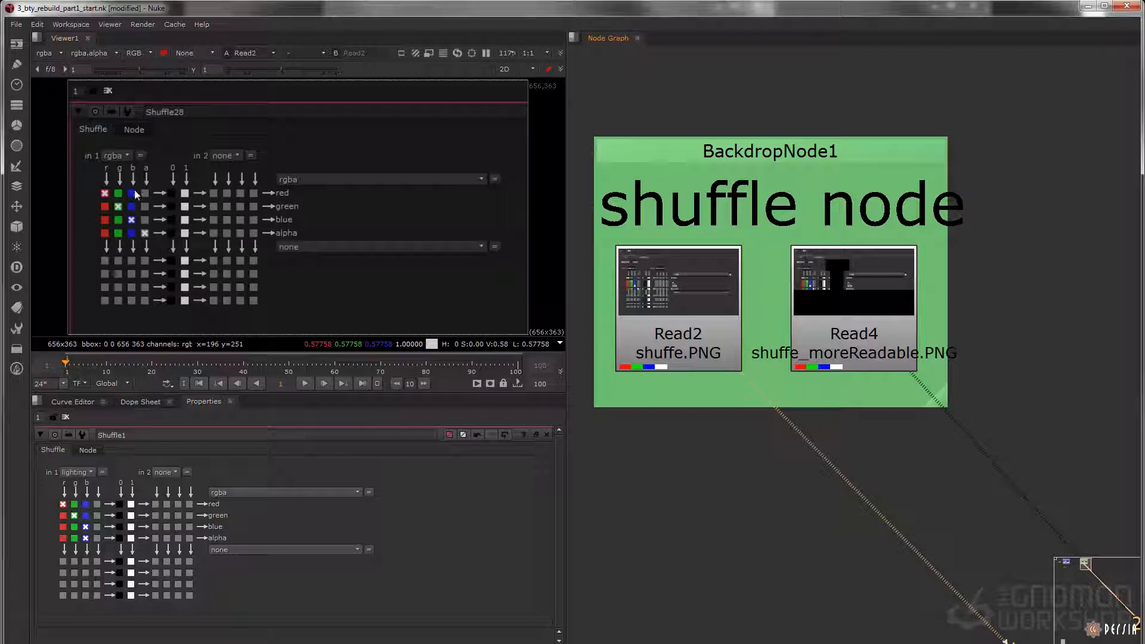
left_click(845, 329)
key("1")
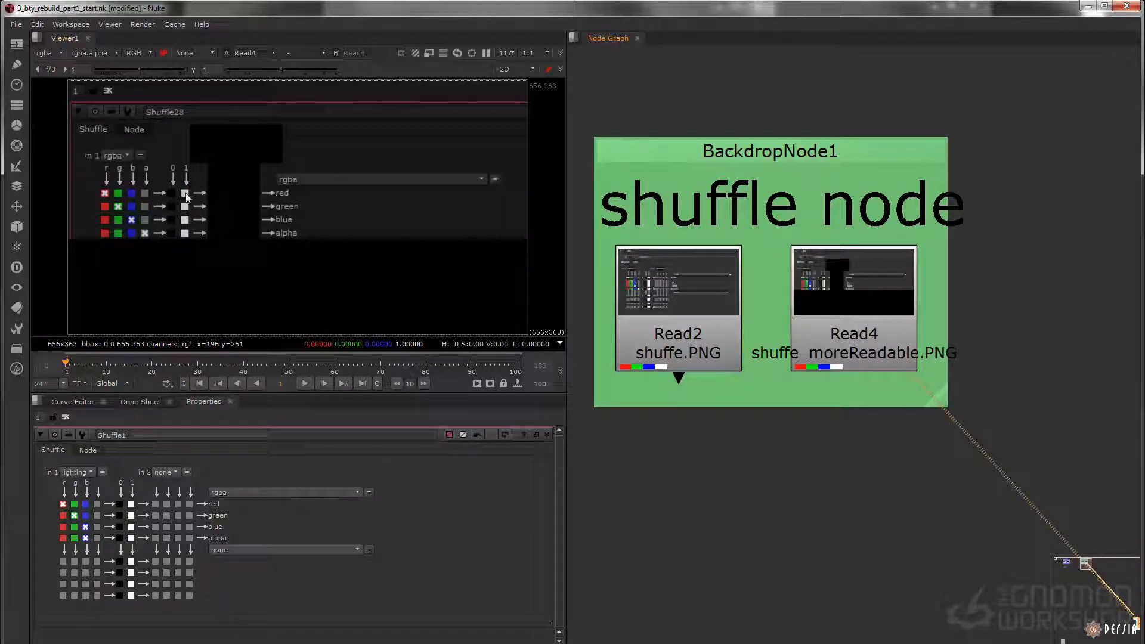
Return to the lighting Shuffle node under Read3 and show it in the viewer.
scroll(836, 352, "down", 6)
middle_click_drag(748, 385, 834, 337)
scroll(645, 335, "up", 3)
middle_click_drag(587, 376, 712, 349)
scroll(712, 348, "up", 3)
left_click(715, 385)
key("1")
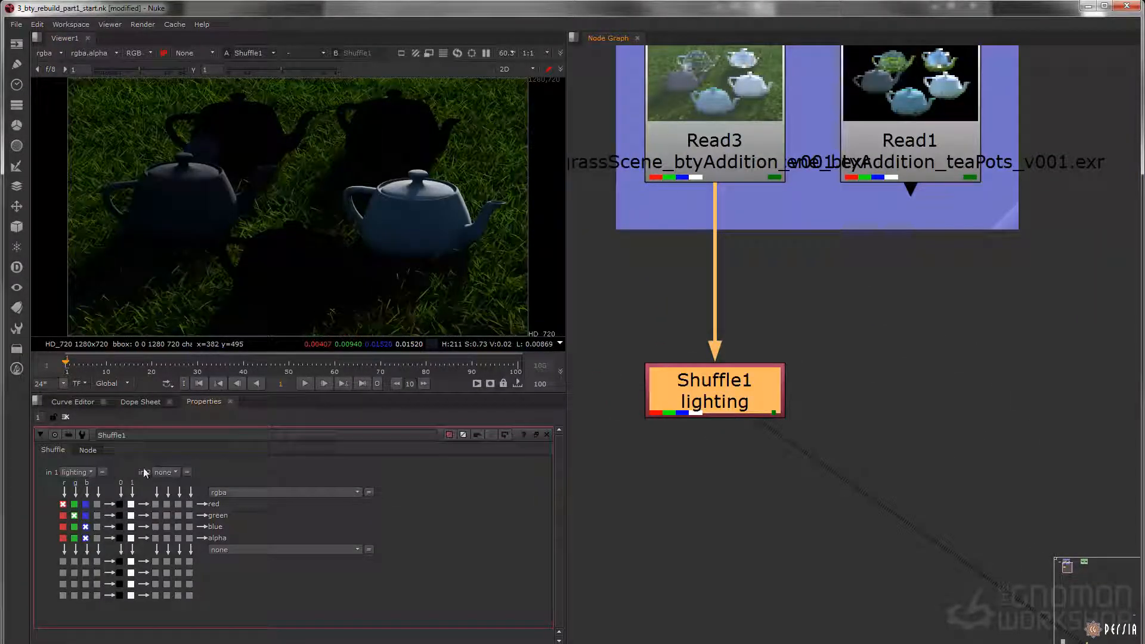
Route the lighting layer's red channel into the green, blue and alpha outputs of the Shuffle node.
left_click(63, 516)
left_click(63, 527)
left_click(62, 537)
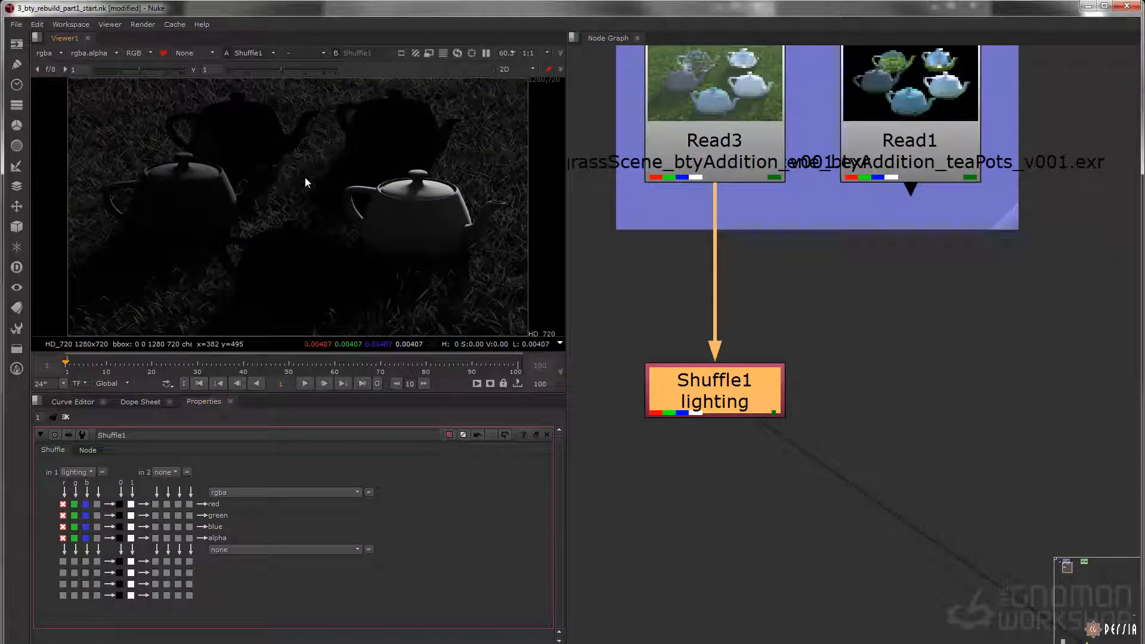
Route lighting green to the green and alpha outputs, and keep red and blue on their own outputs.
left_click(74, 515)
left_click(74, 527)
left_click(74, 538)
left_click(63, 504)
left_click(85, 526)
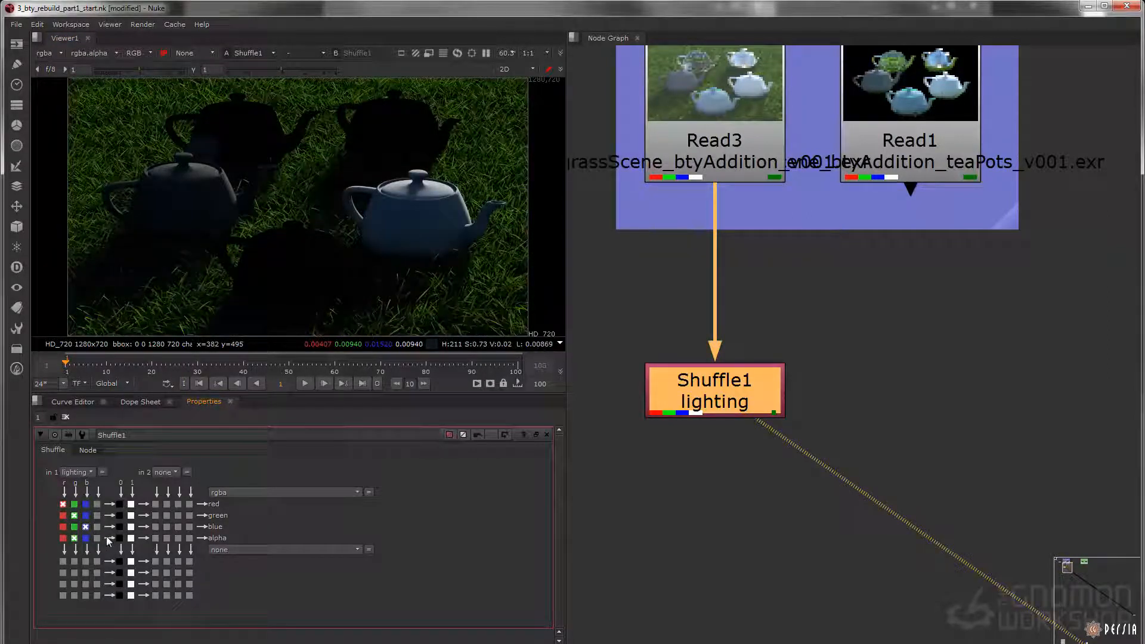
Fill the red, green and blue outputs with the constant 1, and restore each to its matching lighting channel.
left_click(131, 504)
left_click(130, 515)
left_click(131, 527)
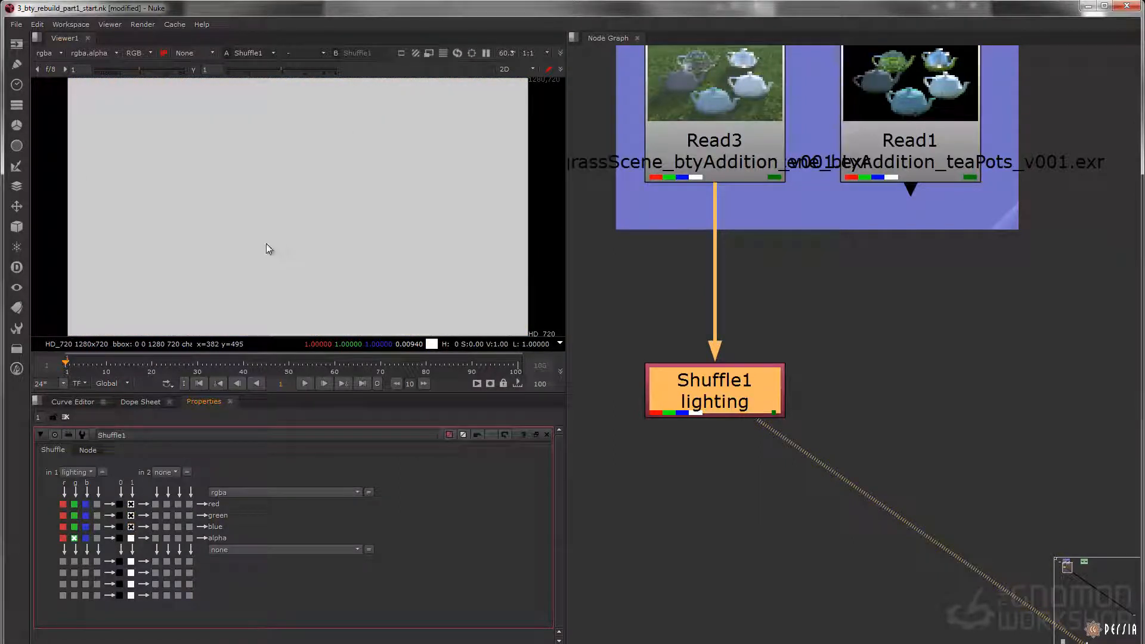
left_click(63, 504)
left_click(74, 515)
left_click(85, 527)
Duplicate the lighting Shuffle node and paste the copy just below the original.
scroll(829, 342, "down", 3)
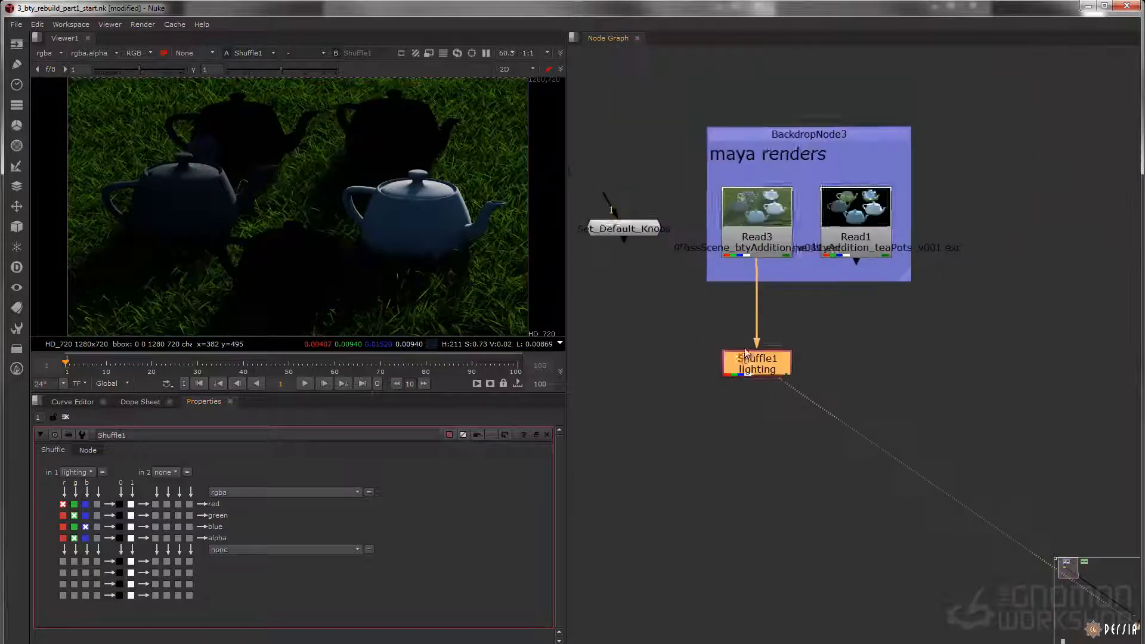
left_click(87, 472)
left_click(710, 352)
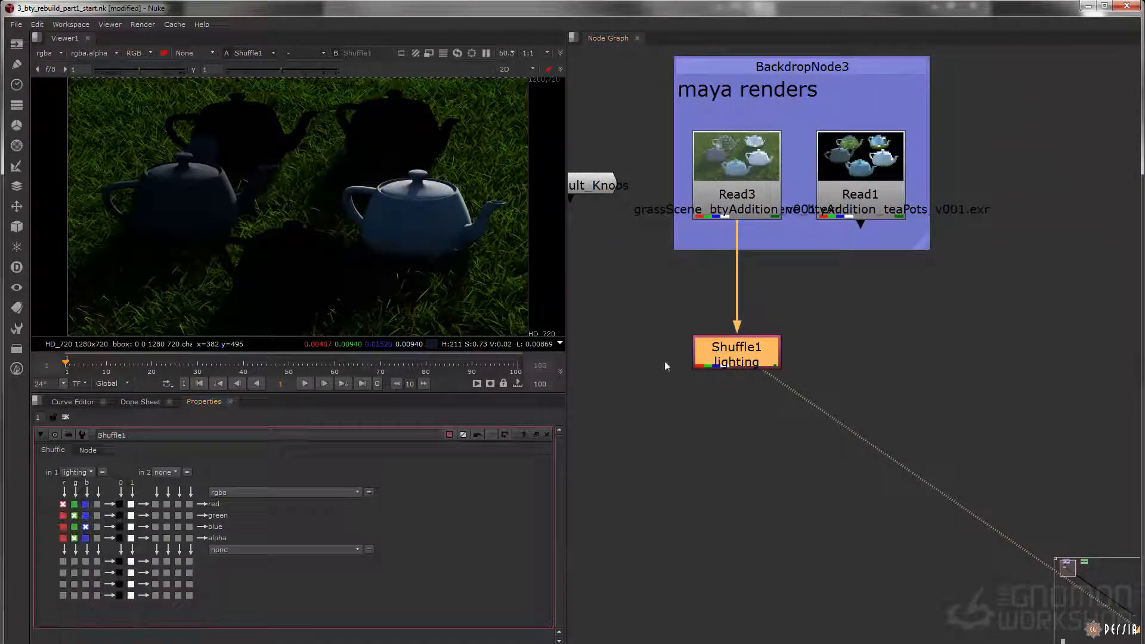
middle_click_drag(638, 331, 636, 352)
left_click(637, 352)
left_click(719, 382)
key("ctrl+c")
left_click(723, 430)
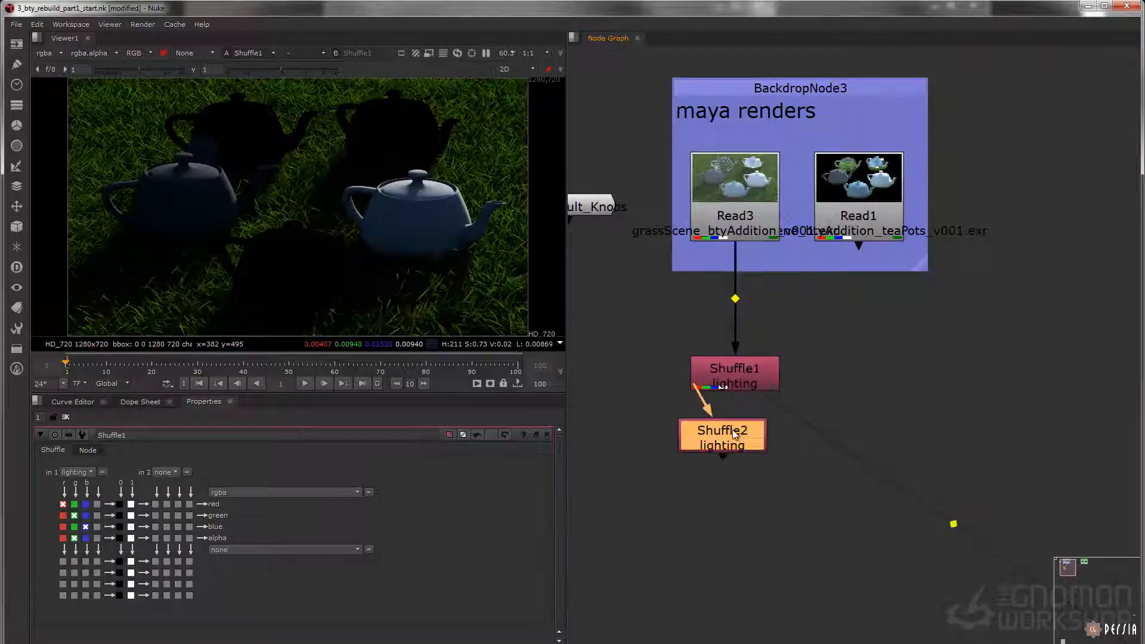
key("ctrl+v")
Place the copied Shuffle node below and left of the original and connect its input to the lighting Shuffle node.
left_click_drag(725, 428, 662, 456)
left_click_drag(631, 421, 745, 378)
left_click_drag(656, 474, 659, 472)
Open the copied Shuffle node's properties and set its first input to the GI layer.
double_click(660, 470)
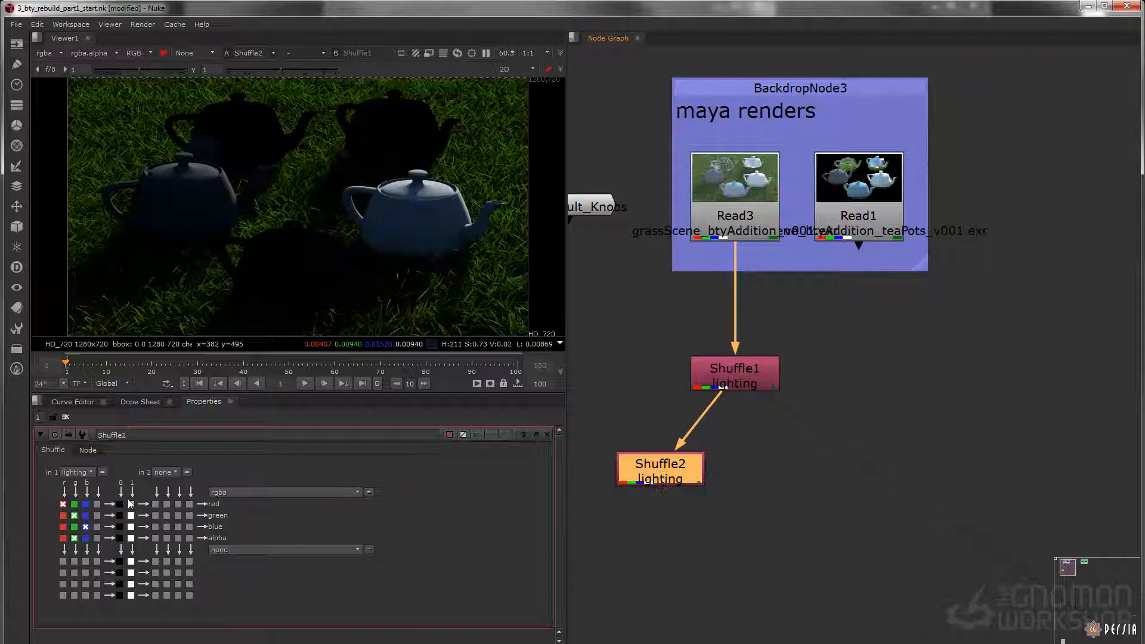
left_click(76, 472)
left_click(99, 531)
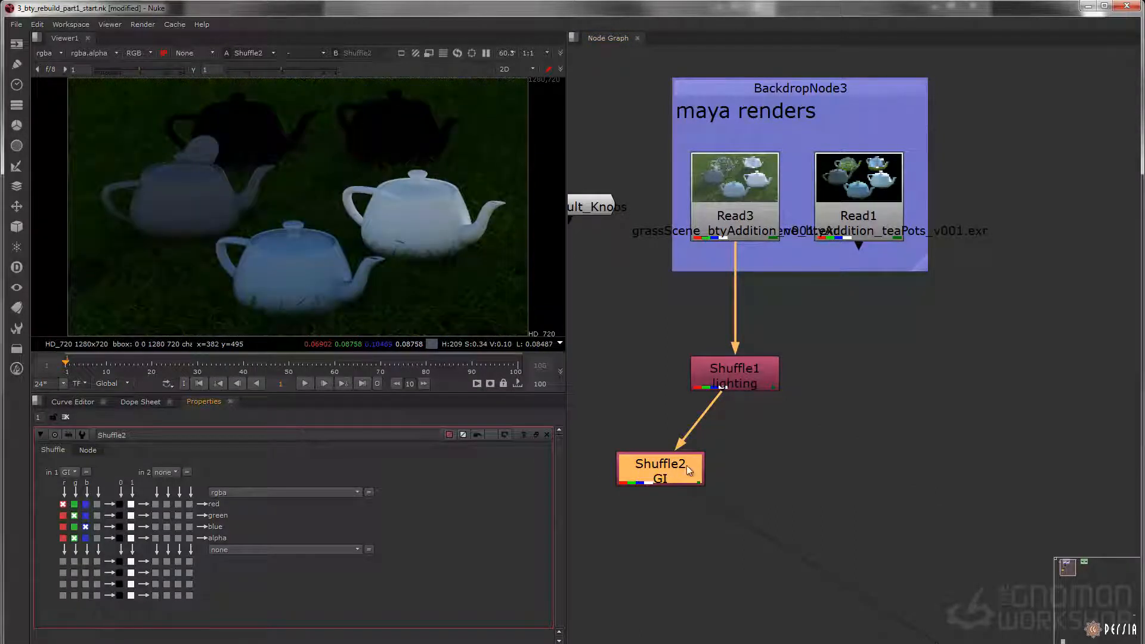
Compare the lighting and GI Shuffle nodes by alternating between them in the viewer.
left_click(710, 417)
key("1")
key("2")
key("1")
key("2")
key("1")
Add a Merge node with lighting as input B and GI as input A, and show it in the viewer.
middle_click_drag(750, 491, 730, 459)
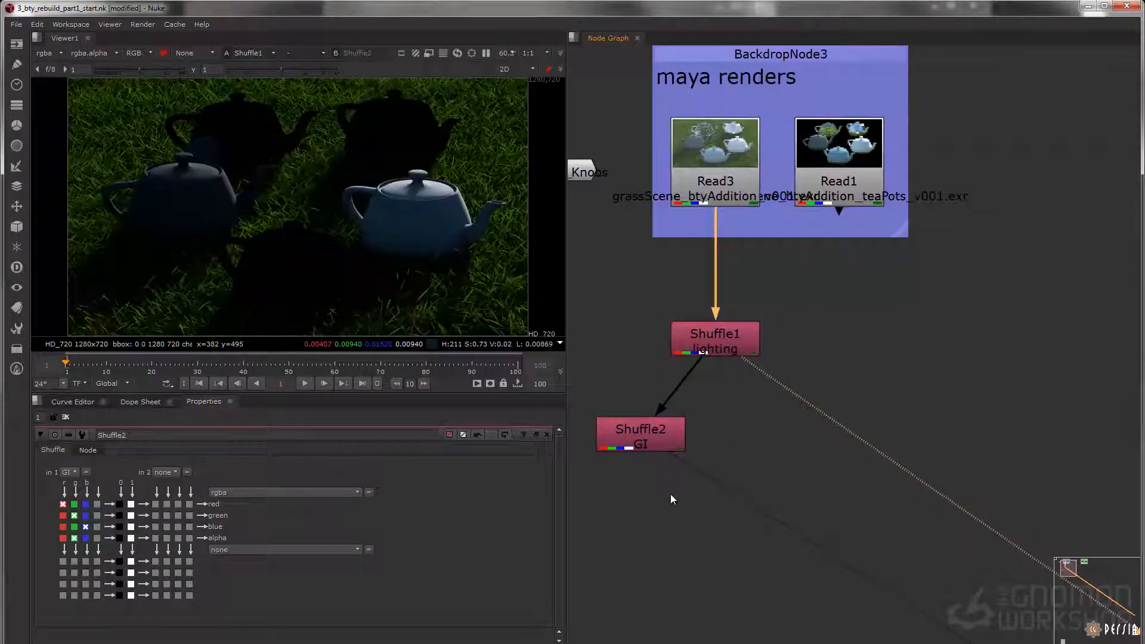
key("m")
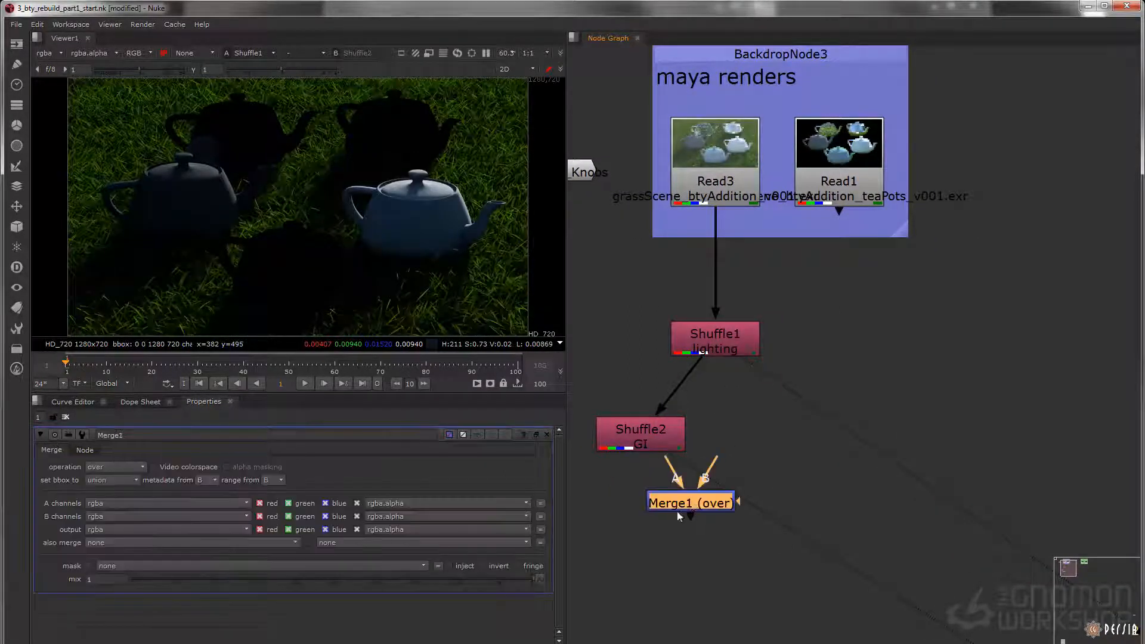
left_click_drag(740, 494, 714, 342)
left_click_drag(694, 488, 656, 441)
left_click(734, 531)
key("1")
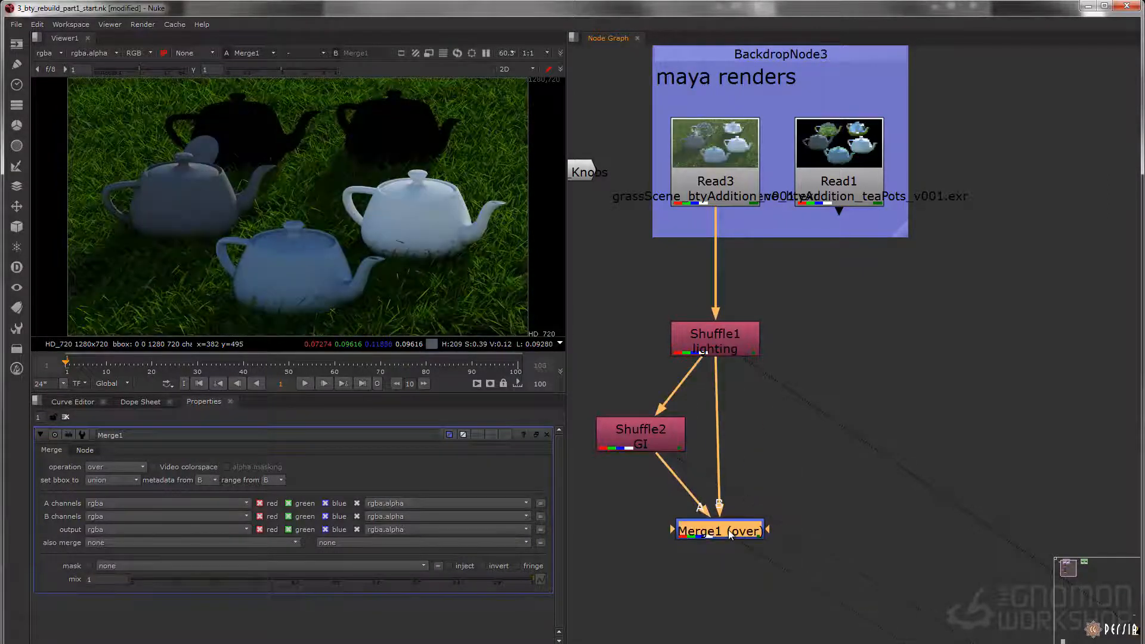
Set the Merge node's operation to plus.
left_click(127, 466)
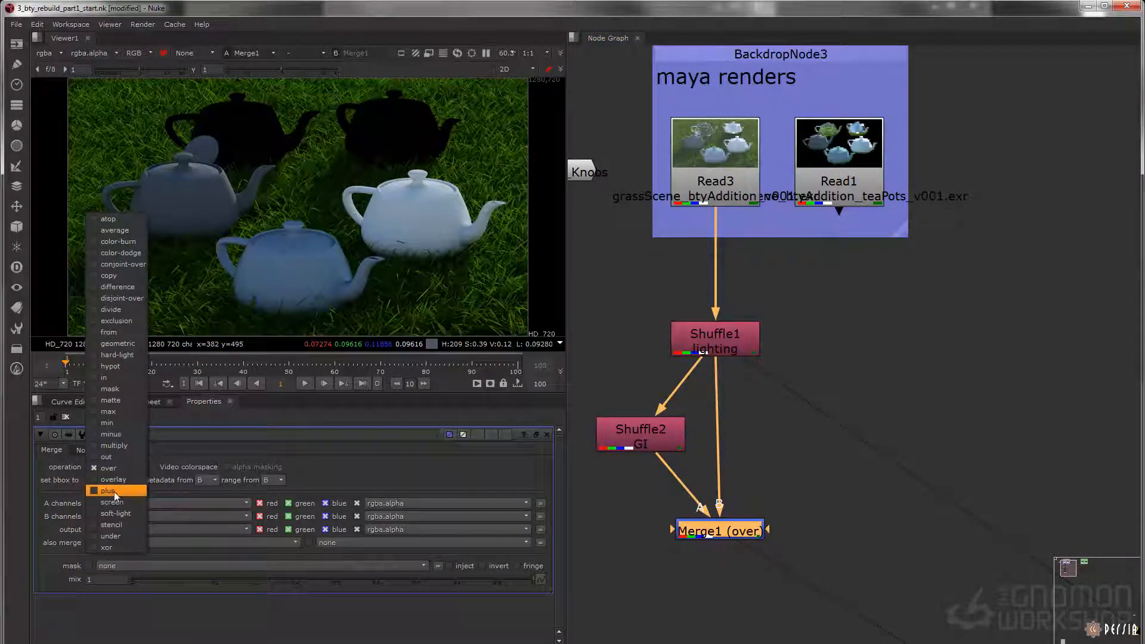
left_click(116, 492)
left_click(604, 560)
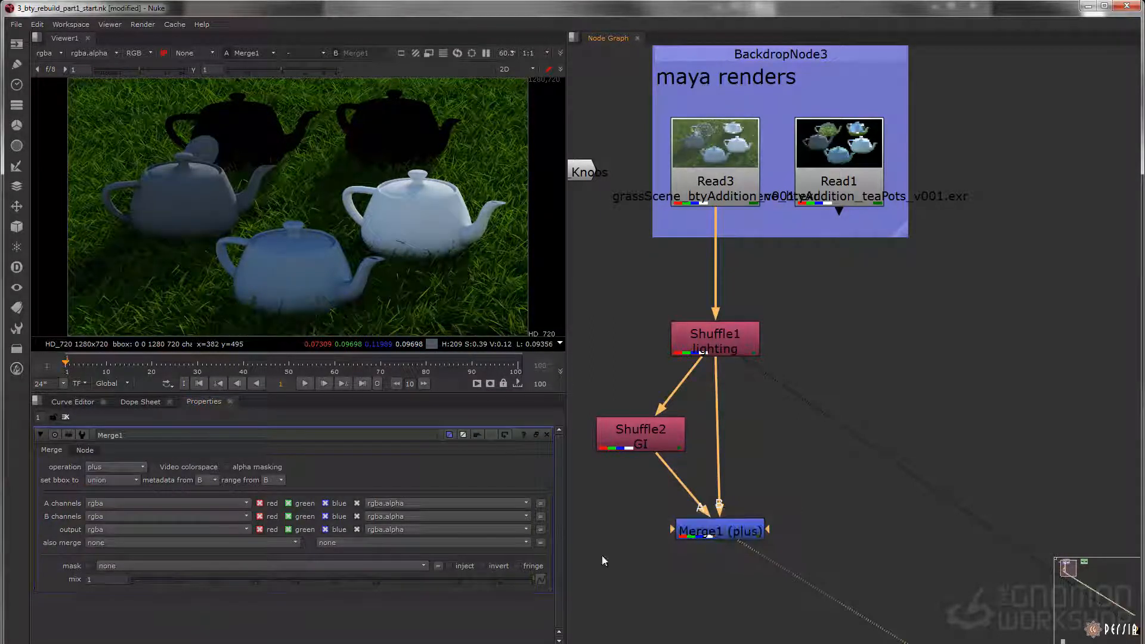
Compare the merged lighting and GI result with the viewer's second input.
key("2")
middle_click_drag(585, 563, 590, 563)
key("1")
Align the plus Merge node directly beneath the lighting Shuffle node.
middle_click_drag(750, 519, 748, 462)
scroll(768, 495, "up", 5)
scroll(778, 476, "down", 4)
left_click_drag(747, 462, 746, 488)
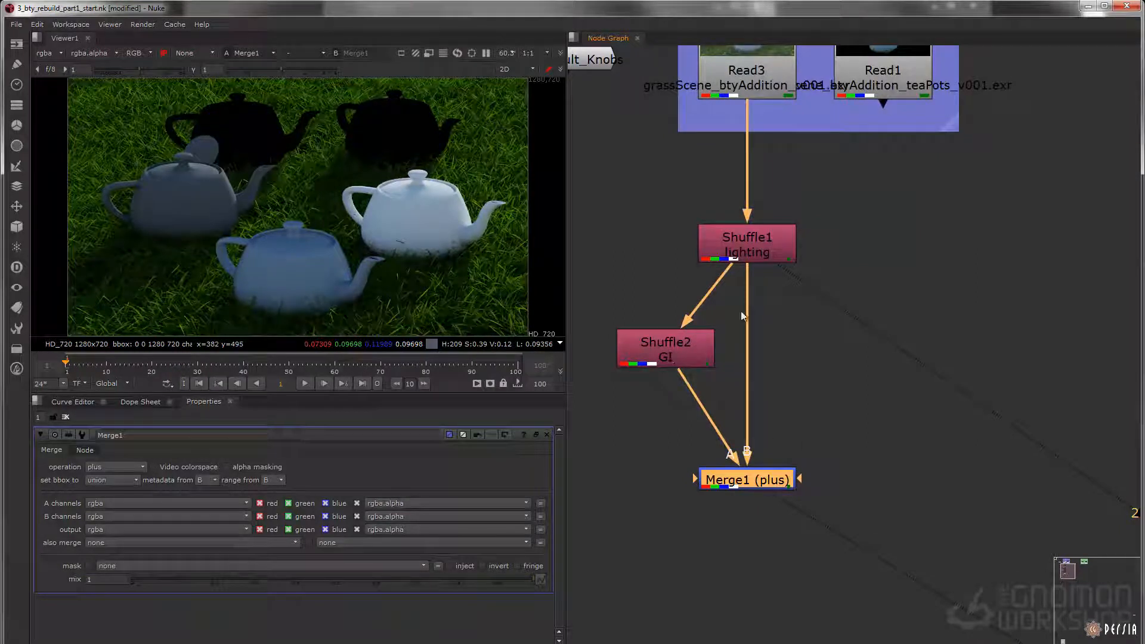
scroll(776, 428, "up", 3)
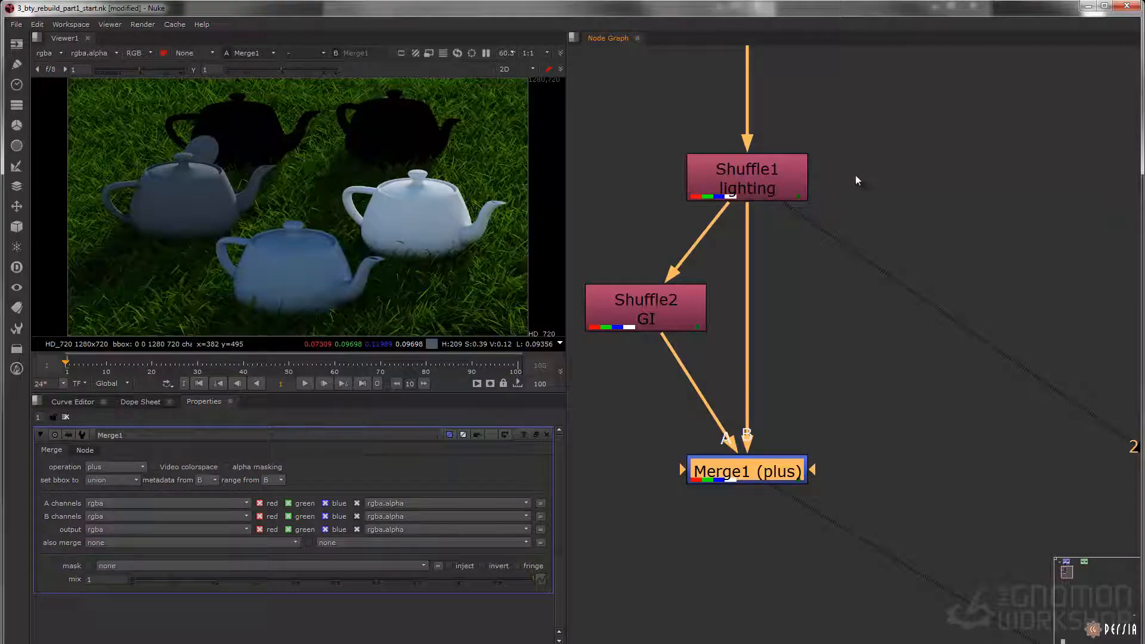
Duplicate the GI Shuffle and plus Merge pair beneath the first plus Merge, feeding both copies from that Merge's output.
middle_click_drag(776, 349, 768, 320)
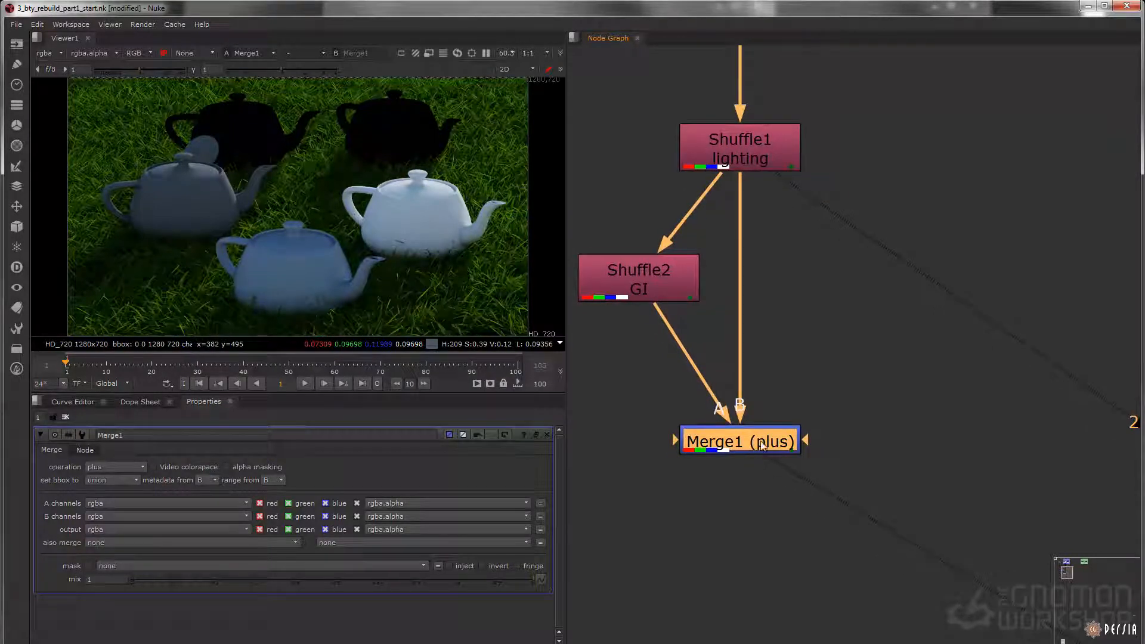
middle_click_drag(733, 495, 729, 528)
middle_click_drag(726, 475, 736, 447)
scroll(738, 448, "down", 3)
scroll(725, 460, "up", 2)
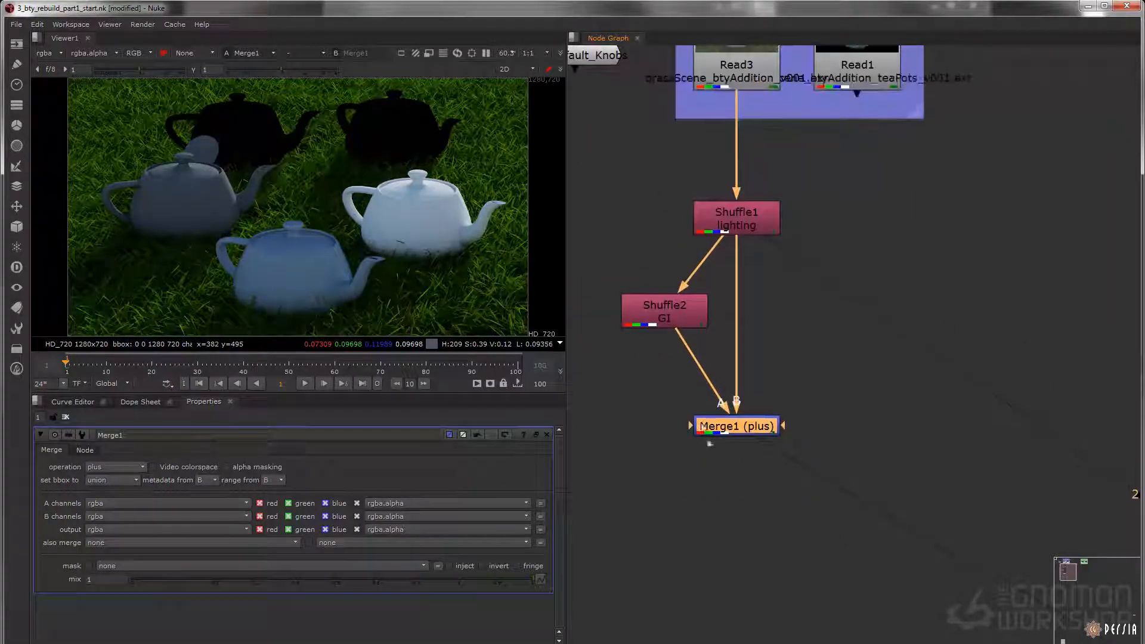
left_click_drag(616, 502, 851, 267)
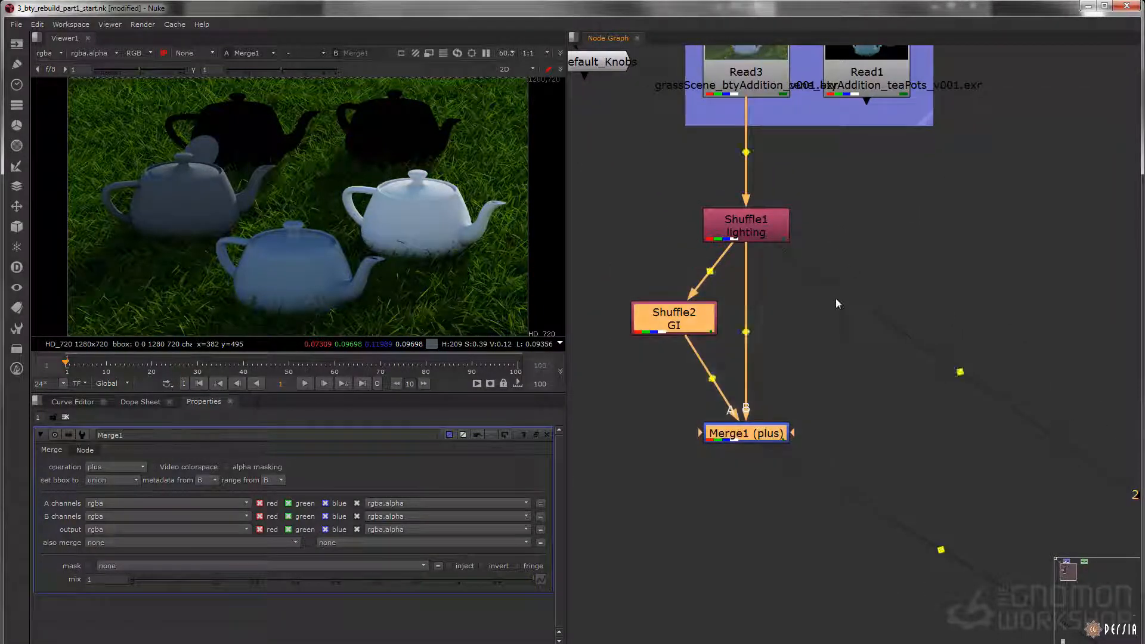
scroll(850, 266, "down", 2)
middle_click_drag(769, 465, 766, 363)
key("ctrl+c")
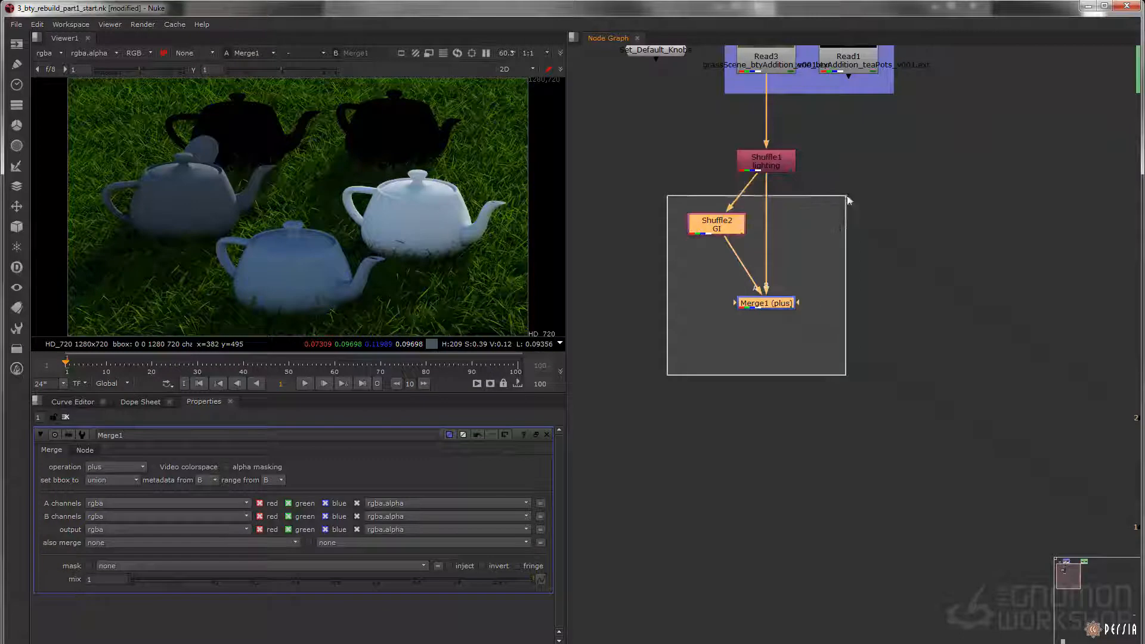
key("ctrl+v")
left_click_drag(754, 396, 764, 310)
left_click_drag(779, 436, 766, 304)
Set the duplicated Shuffle node's first input layer to reflect.
double_click(717, 388)
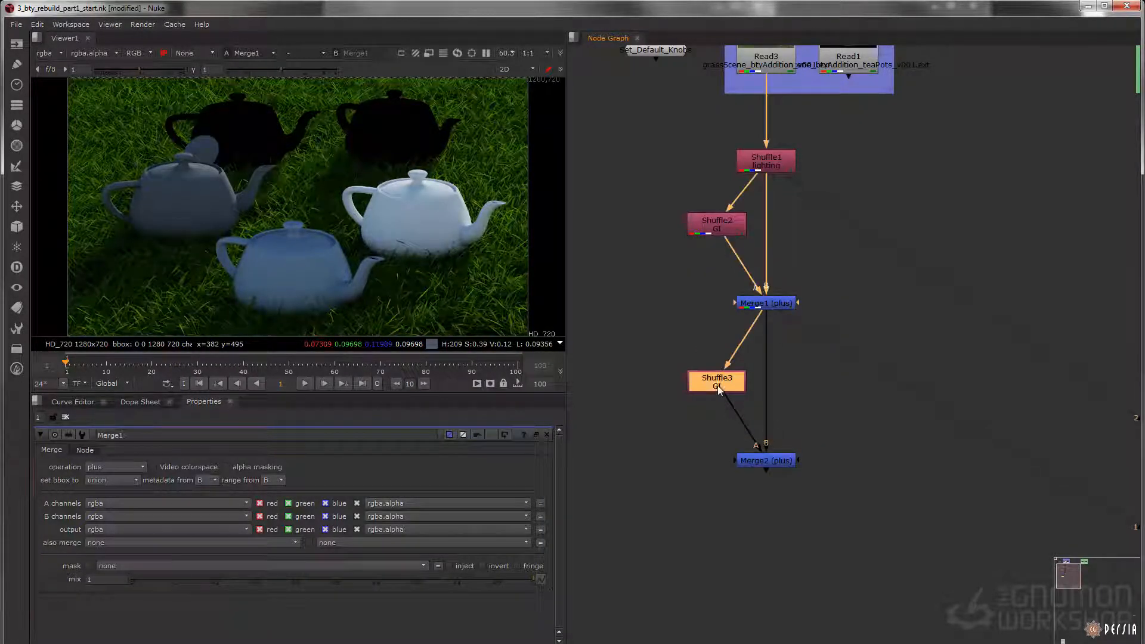
left_click(70, 472)
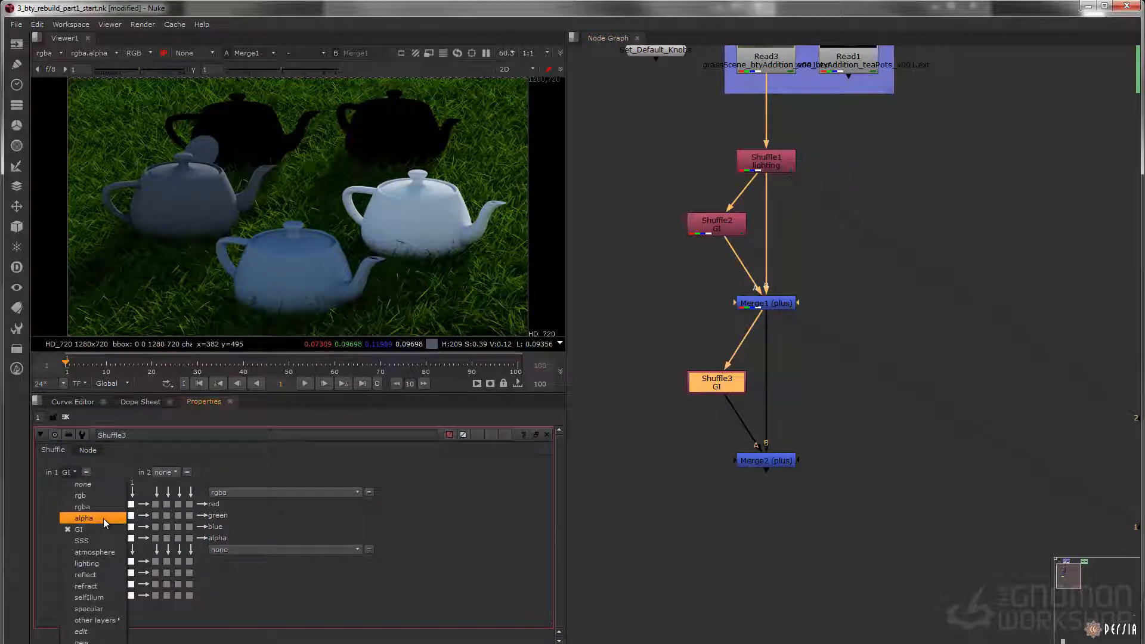
left_click(86, 575)
Duplicate the reflect Shuffle and its plus Merge, and connect the copies beneath the second plus Merge.
left_click_drag(670, 465, 856, 303)
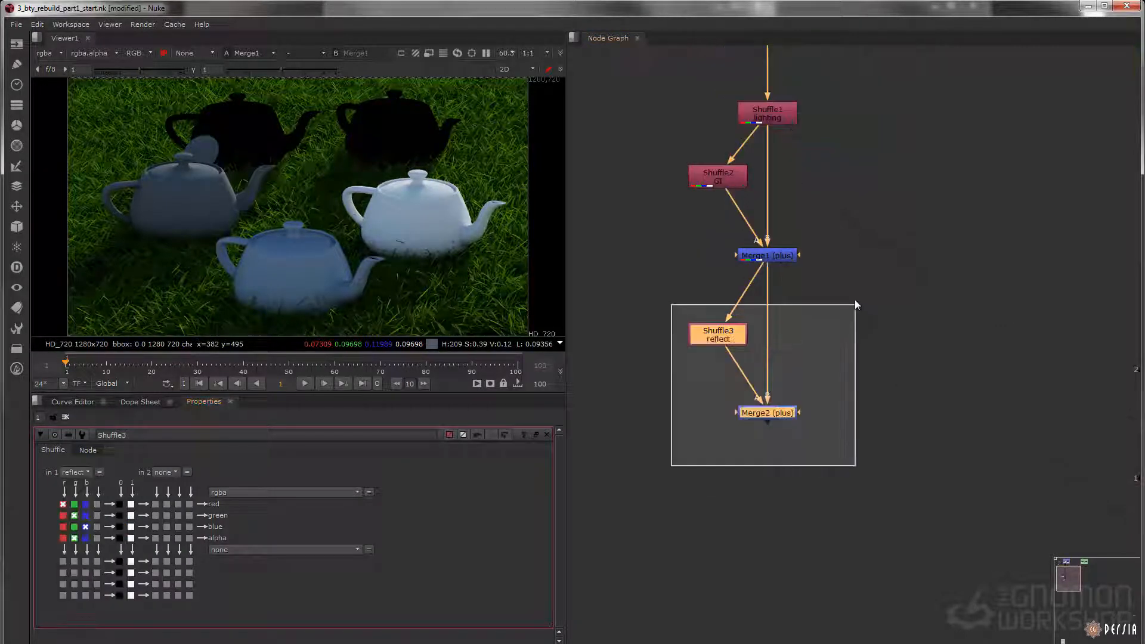
key("ctrl+c")
key("ctrl+v")
left_click_drag(667, 533, 768, 416)
left_click_drag(775, 538, 768, 414)
middle_click_drag(780, 453, 725, 367)
left_click_drag(601, 376, 749, 500)
left_click_drag(679, 415, 685, 415)
Change the input layer of the new lower Shuffle node from reflect to specular.
double_click(665, 411)
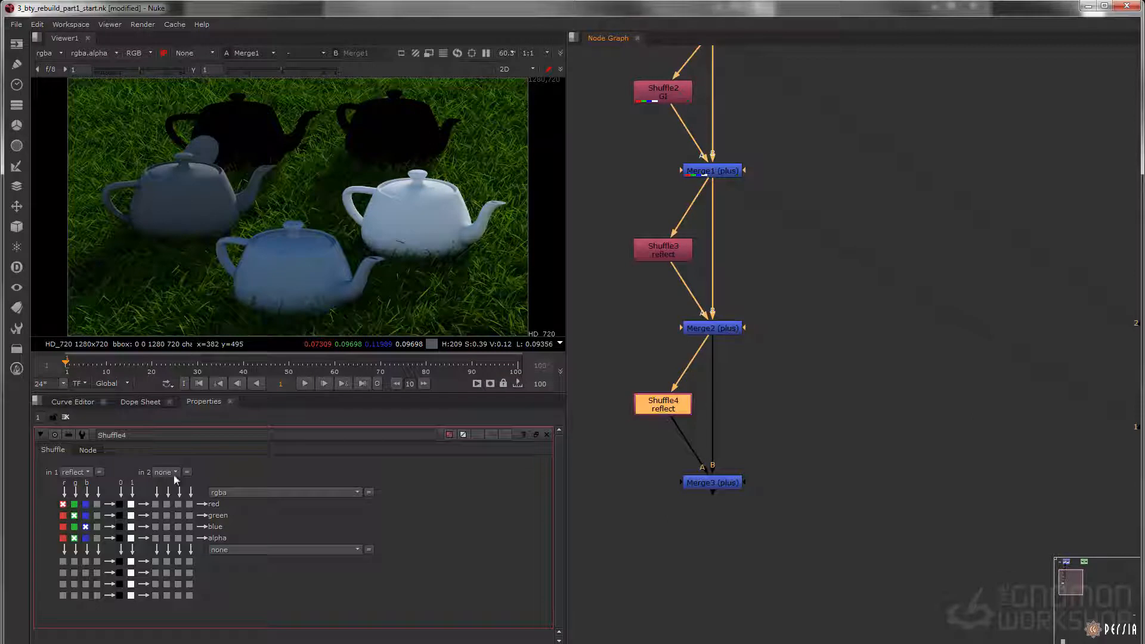
left_click(76, 472)
left_click(95, 609)
Copy the specular Shuffle node together with its plus Merge node.
middle_click_drag(722, 422, 757, 376)
left_click_drag(589, 504, 782, 332)
middle_click_drag(786, 385, 805, 359)
left_click_drag(675, 512, 822, 384)
left_click_drag(638, 401, 807, 302)
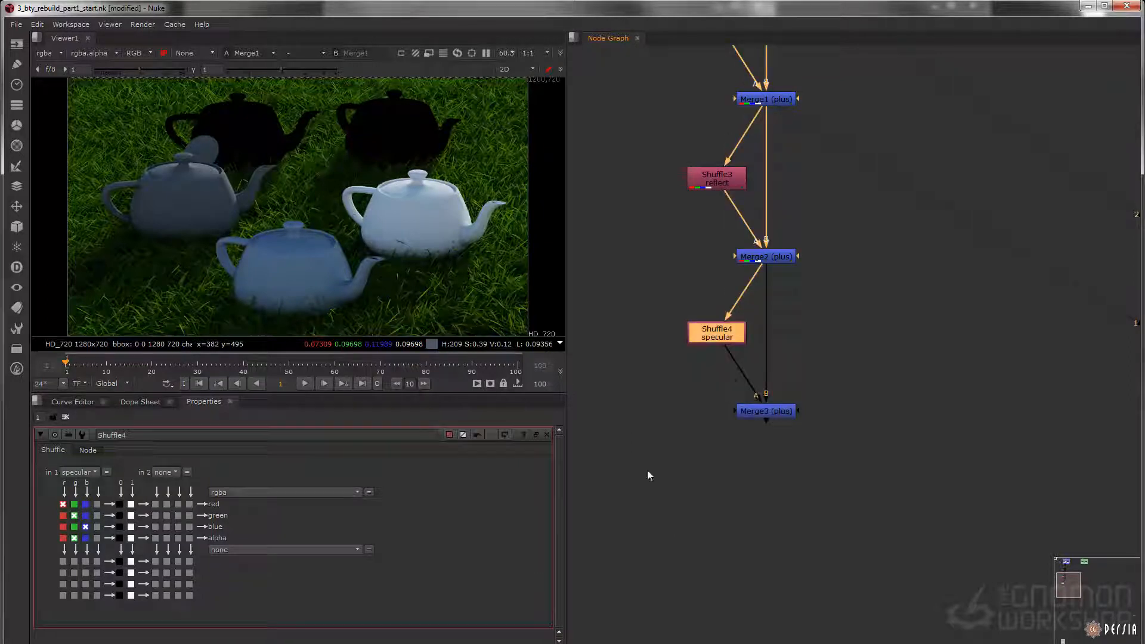
key("ctrl+v")
left_click_drag(720, 368, 624, 417)
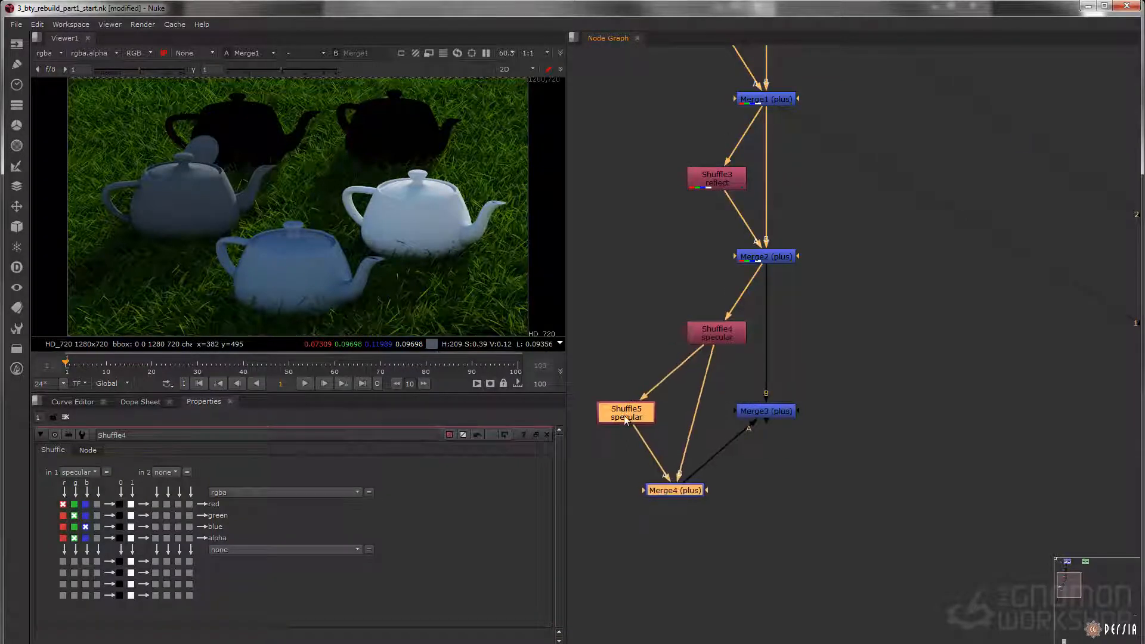
key("ctrl+z")
key("ctrl+z")
Paste the Shuffle and plus Merge pair beneath the third plus Merge and set its Shuffle layer to refract.
left_click_drag(655, 518, 854, 391)
key("ctrl+v")
left_click_drag(769, 446, 718, 496)
middle_click_drag(718, 497, 688, 409)
left_click(689, 374)
double_click(689, 399)
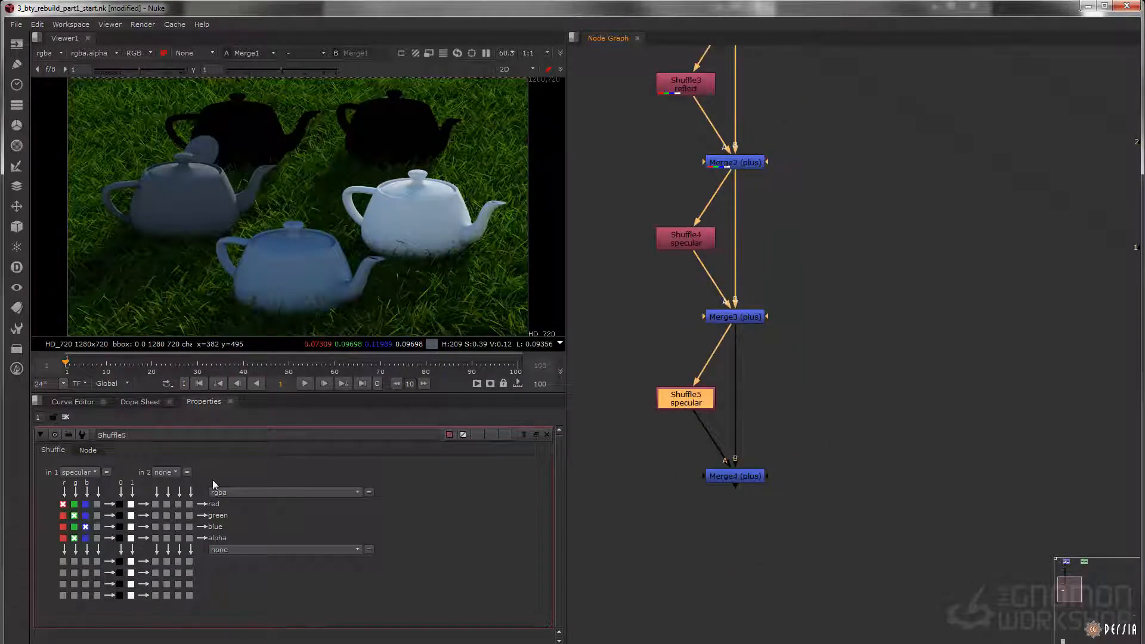
left_click(80, 472)
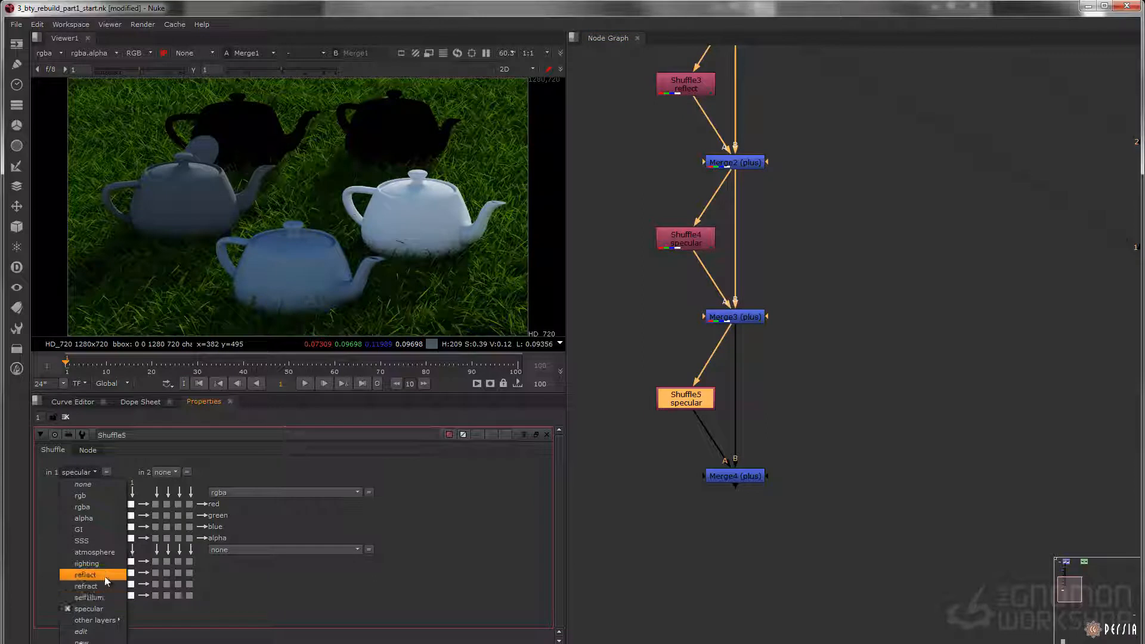
left_click(107, 587)
Paste another Shuffle and plus Merge pair beneath the refract Merge and set its Shuffle layer to selfIllum.
middle_click_drag(728, 465, 760, 423)
left_click_drag(639, 501, 839, 403)
key("ctrl+v")
middle_click_drag(746, 499, 768, 437)
left_click_drag(782, 407, 731, 454)
double_click(734, 451)
left_click(71, 473)
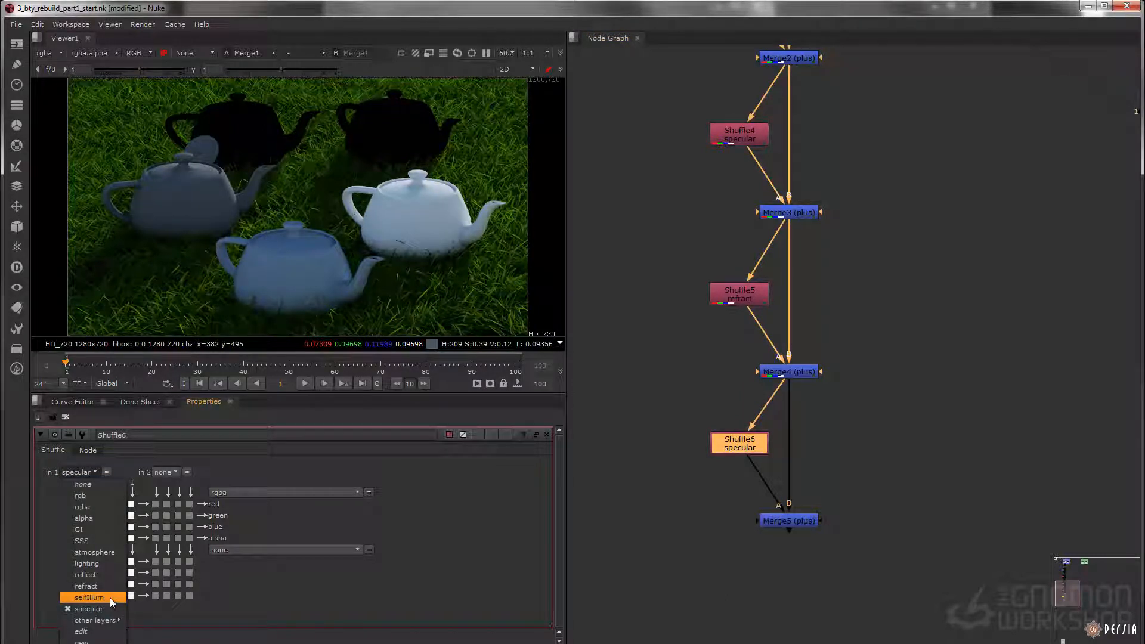
left_click(110, 597)
middle_click_drag(618, 483, 682, 396)
key("ctrl+v")
left_click_drag(689, 389, 731, 376)
key("ctrl+z")
key("ctrl+z")
Paste a Shuffle and plus Merge pair beneath the selfIllum Merge and set its Shuffle layer to SSS.
left_click(792, 316)
key("ctrl+v")
left_click_drag(812, 344, 758, 396)
double_click(736, 393)
left_click(77, 472)
left_click(81, 542)
Paste a Shuffle and plus Merge pair beneath the SSS Merge and set its Shuffle layer to atmosphere.
middle_click_drag(705, 552, 800, 421)
left_click(800, 418)
key("ctrl+v")
left_click_drag(818, 379, 772, 448)
double_click(772, 448)
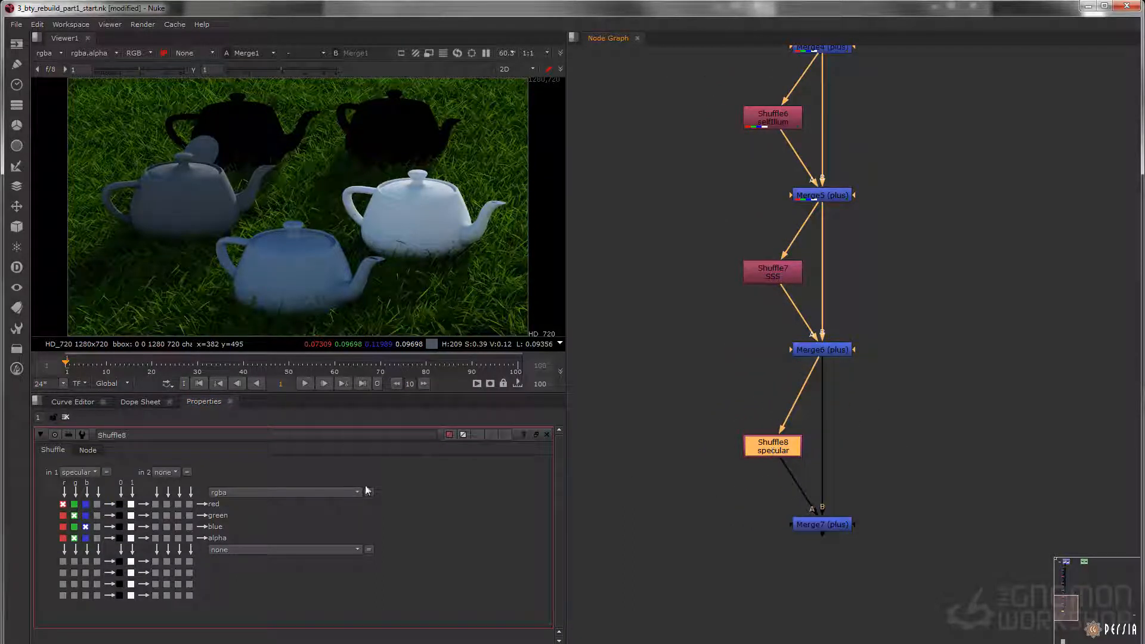
left_click(87, 475)
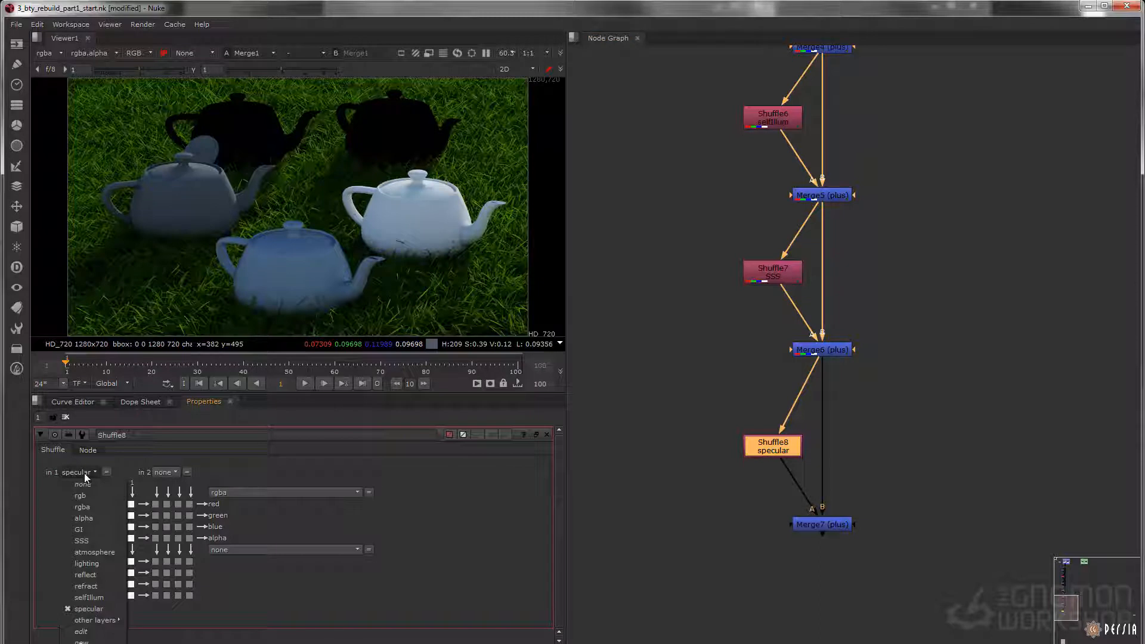
left_click(107, 555)
Show the final plus Merge of the chain in the viewer.
left_click_drag(917, 499, 757, 561)
key("1")
left_click(754, 561)
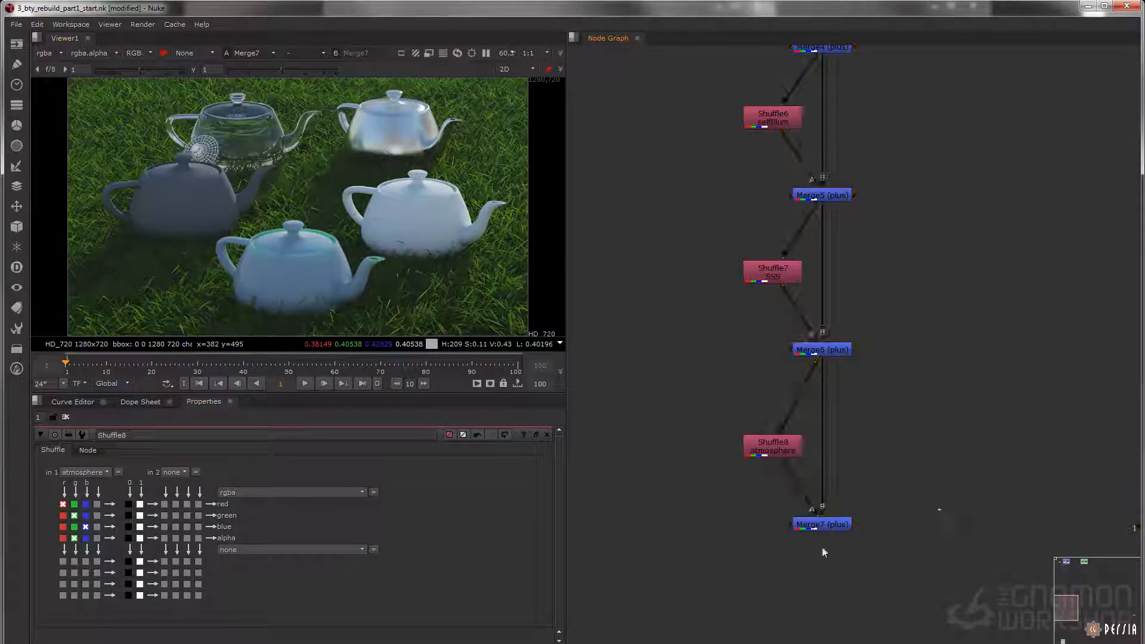
Compare the original grass scene render in Read3 with the rebuilt result by switching between viewer inputs 1 and 2.
scroll(849, 485, "down", 5)
middle_click_drag(787, 492, 734, 613)
scroll(802, 239, "up", 4)
left_click(750, 278)
key("1")
key("1")
key("2")
key("1")
key("2")
key("1")
key("2")
key("1")
key("1")
key("2")
key("1")
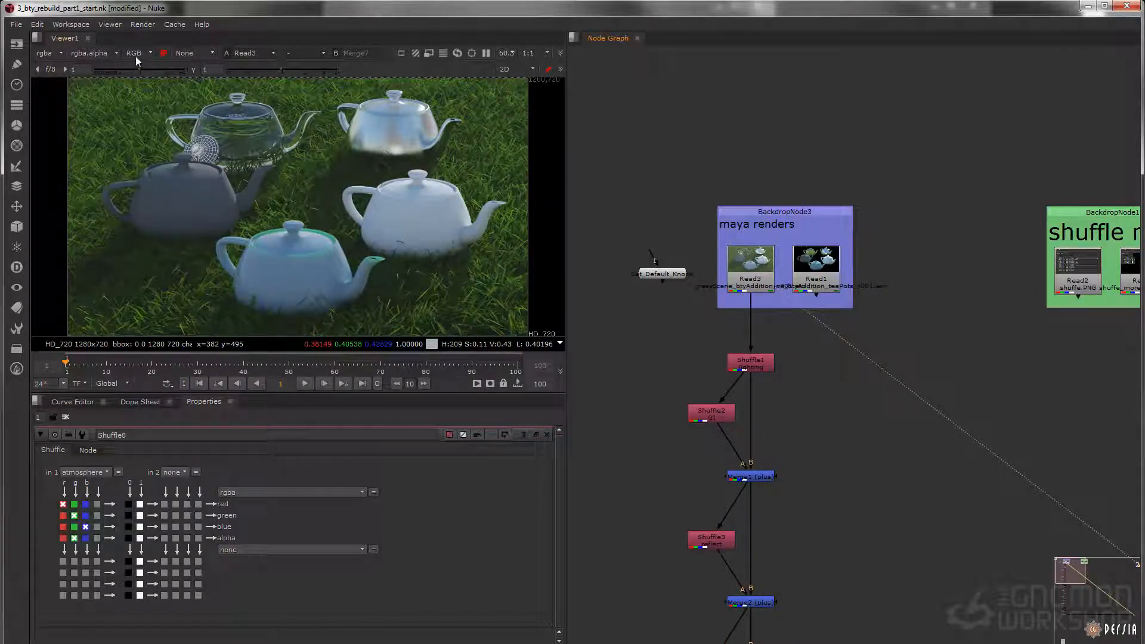
Compare the alpha channels of the original grass scene render and the rebuilt result in the viewer.
key("a")
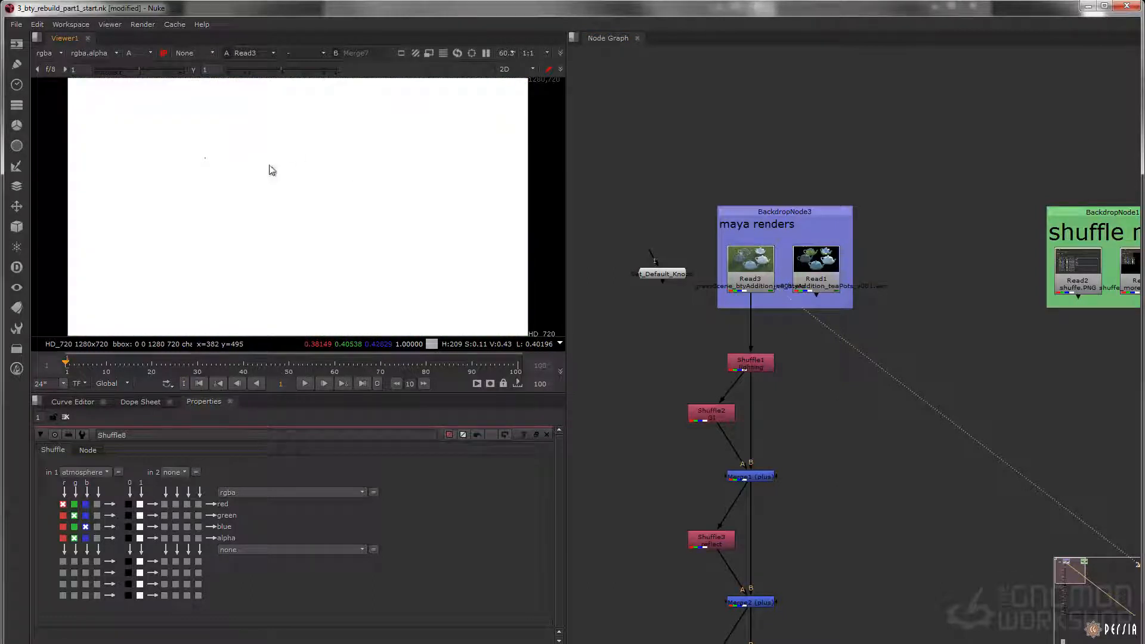
key("a")
key("a")
key("a")
key("a")
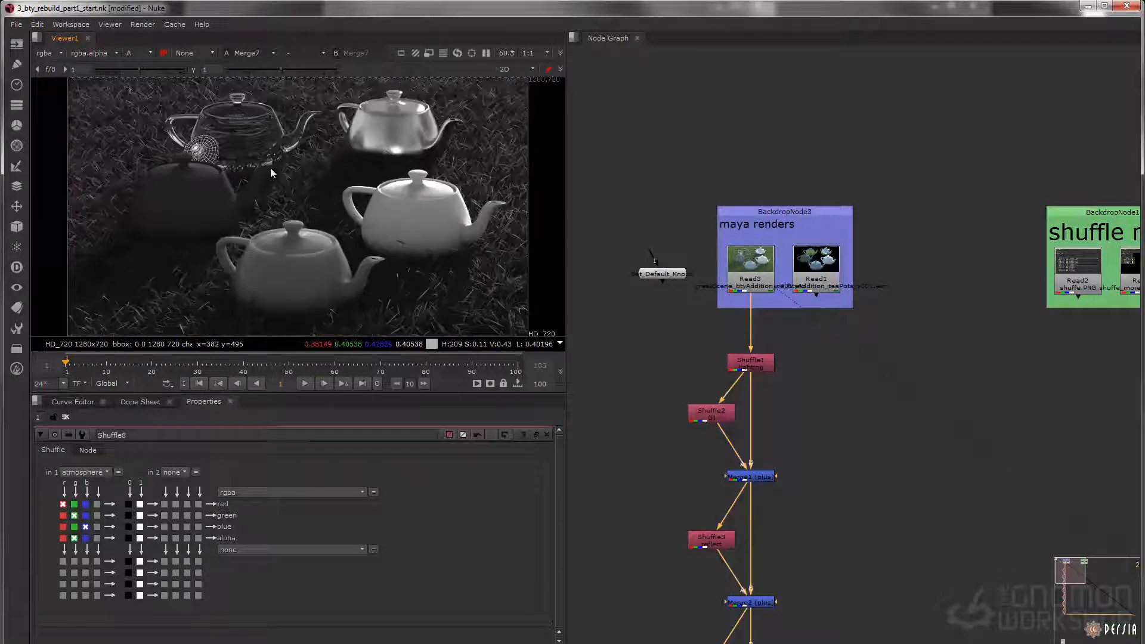
key("1")
key("2")
key("1")
key("2")
key("1")
key("2")
key("1")
Reconnect the lighting Shuffle's input to the teapots-only Read1 node and return the viewer to RGB.
middle_click_drag(756, 299, 733, 309)
left_click_drag(732, 309, 793, 298)
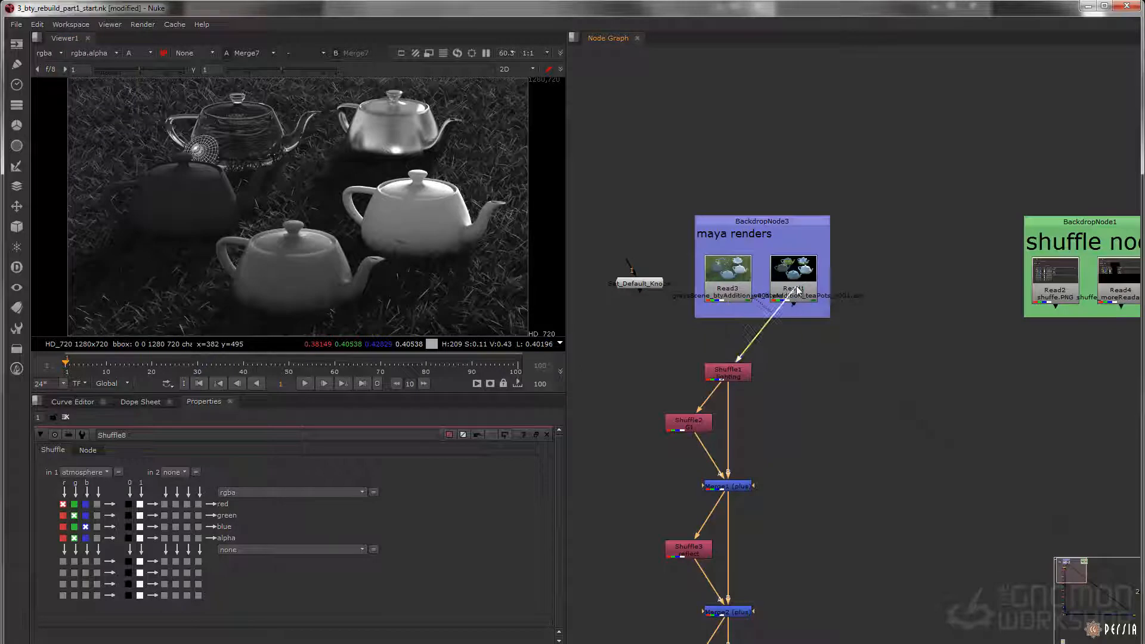
scroll(796, 320, "up", 3)
middle_click_drag(797, 321, 801, 319)
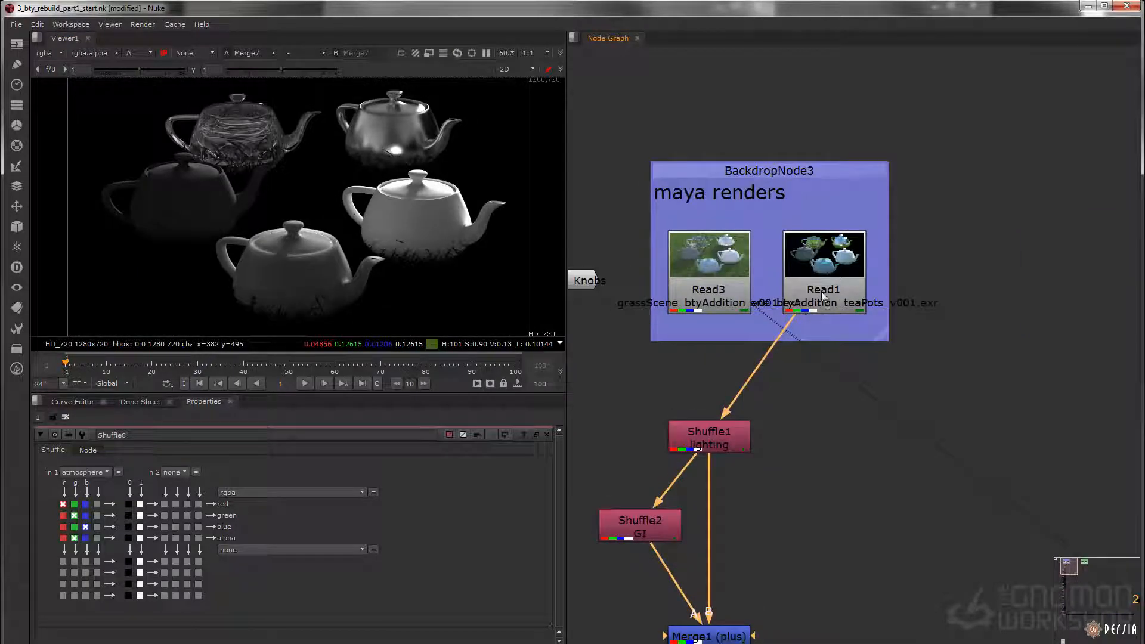
left_click(819, 295)
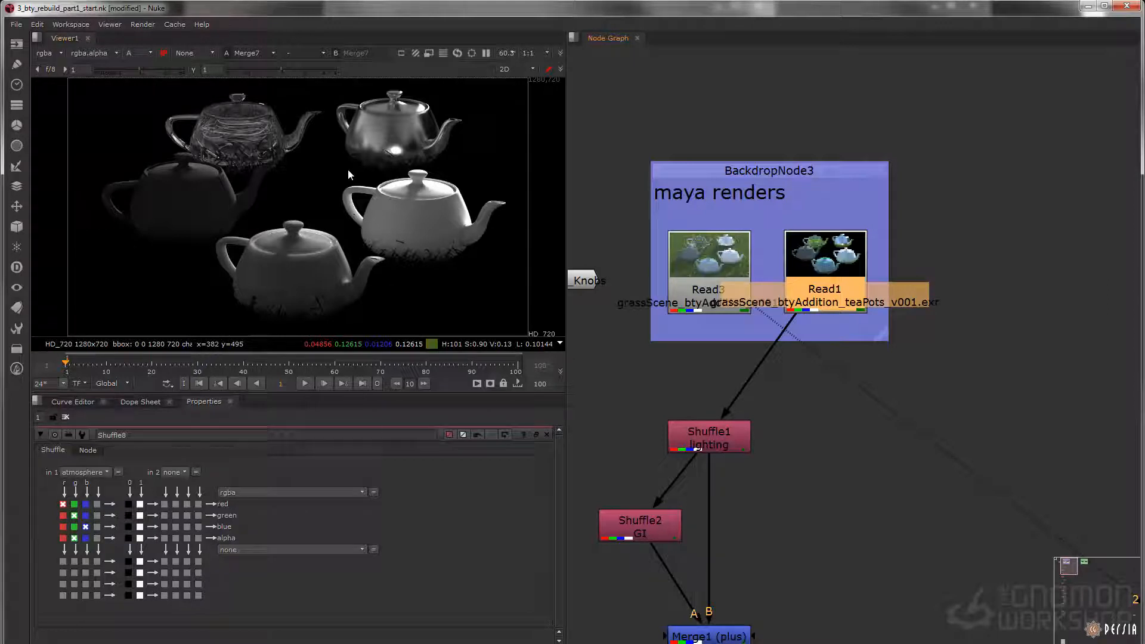
key("a")
Move the maya renders backdrop, its Read nodes and the default knobs node up, away from the Shuffle chain.
scroll(813, 282, "down", 4)
middle_click_drag(821, 305, 820, 350)
left_click_drag(923, 226, 615, 354)
left_click_drag(793, 331, 778, 269)
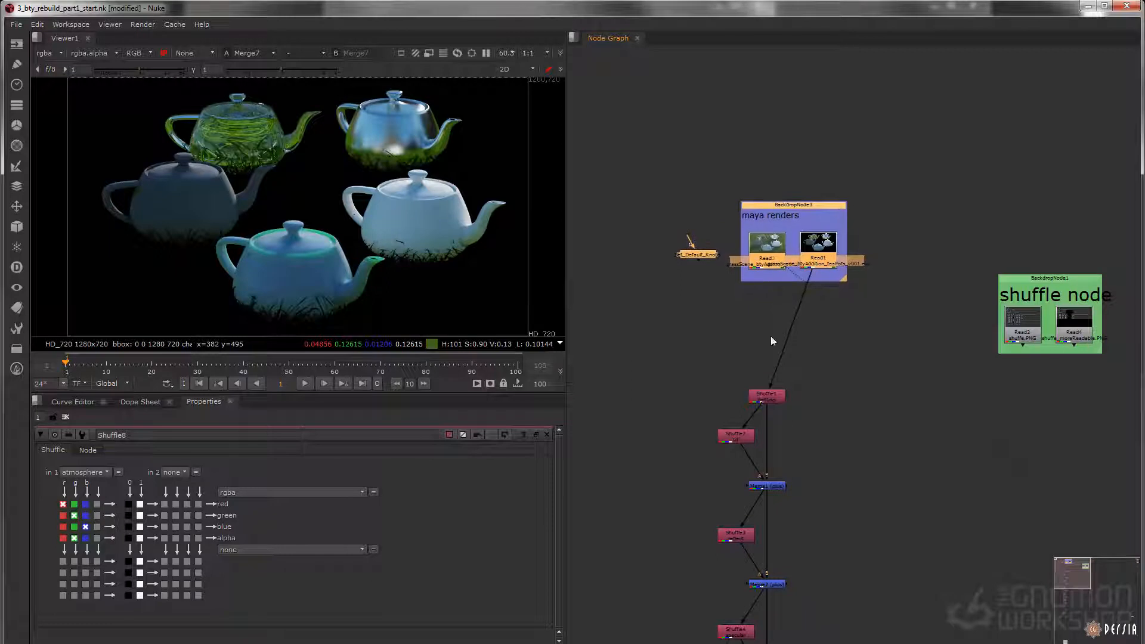
scroll(772, 270, "down", 5)
scroll(766, 268, "up", 8)
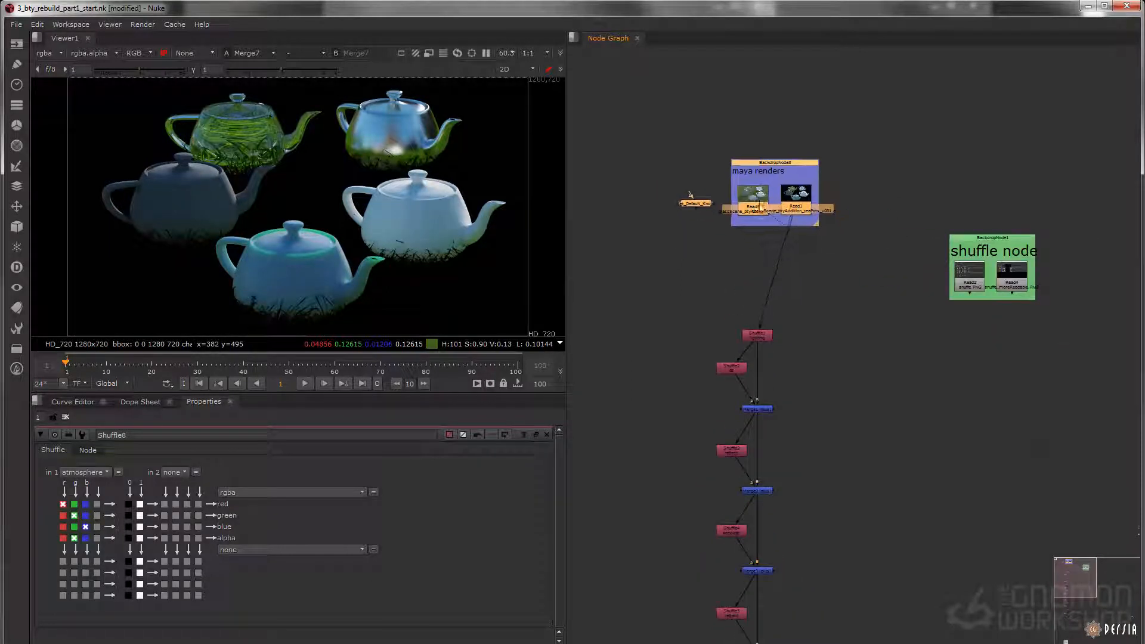
left_click(834, 303)
View the Read1 teapots render and examine the antialiased edge of a teapot lid up close.
left_click(821, 172)
key("1")
left_click(823, 242)
middle_click_drag(821, 250, 806, 296)
scroll(419, 166, "up", 10)
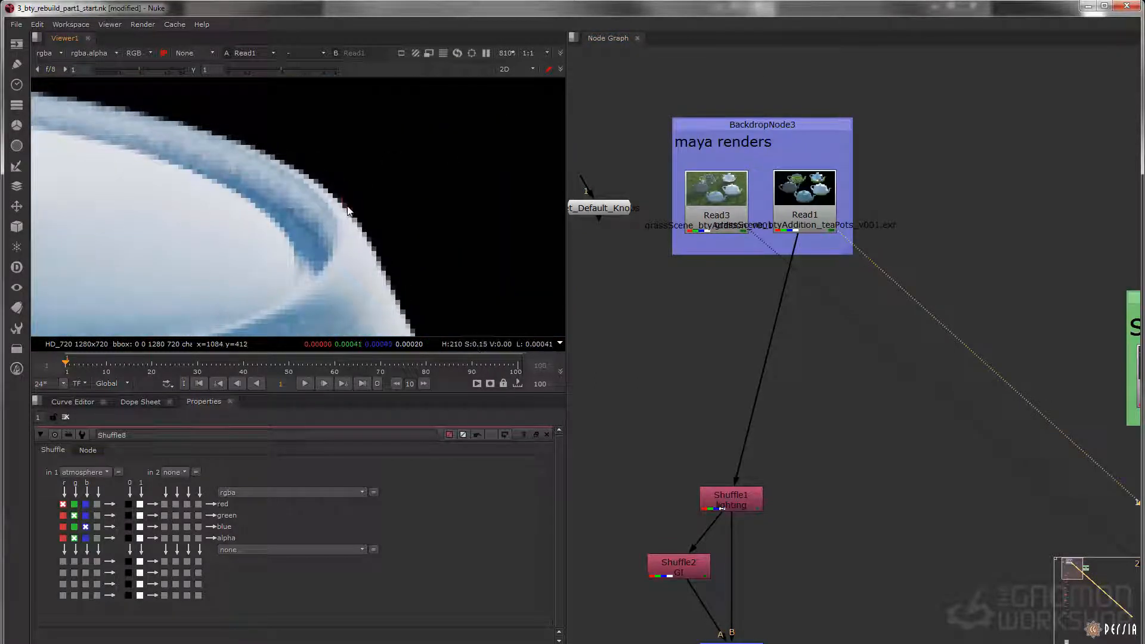
Insert an Unpremult node between Read1 and the lighting Shuffle, and show it in the viewer.
key("Tab")
type("unpremult")
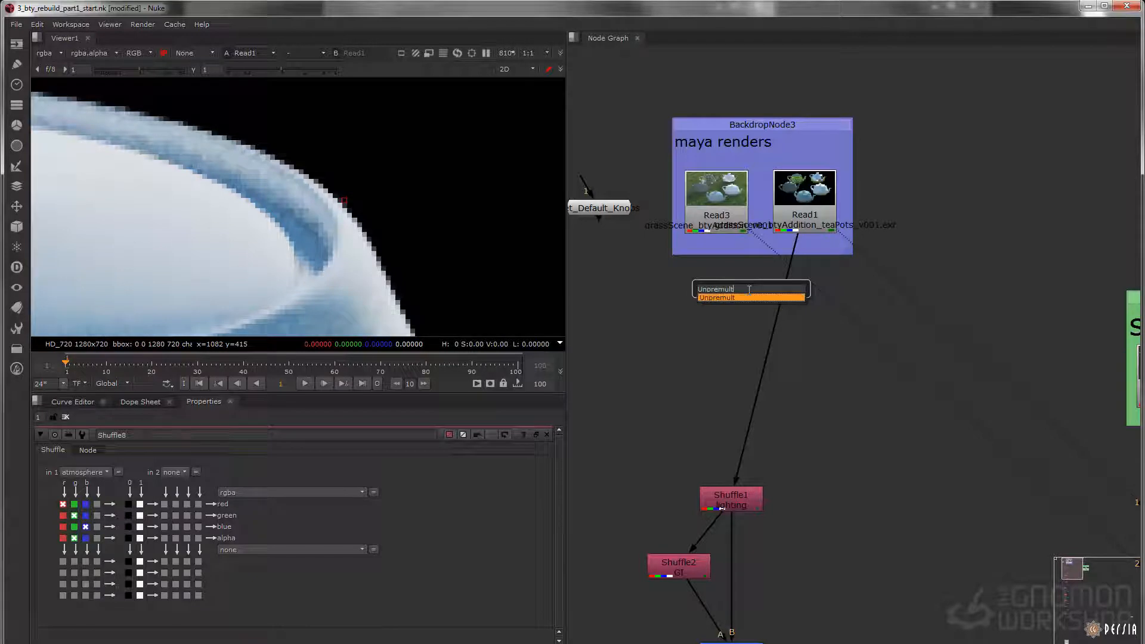
key("Return")
left_click(783, 321)
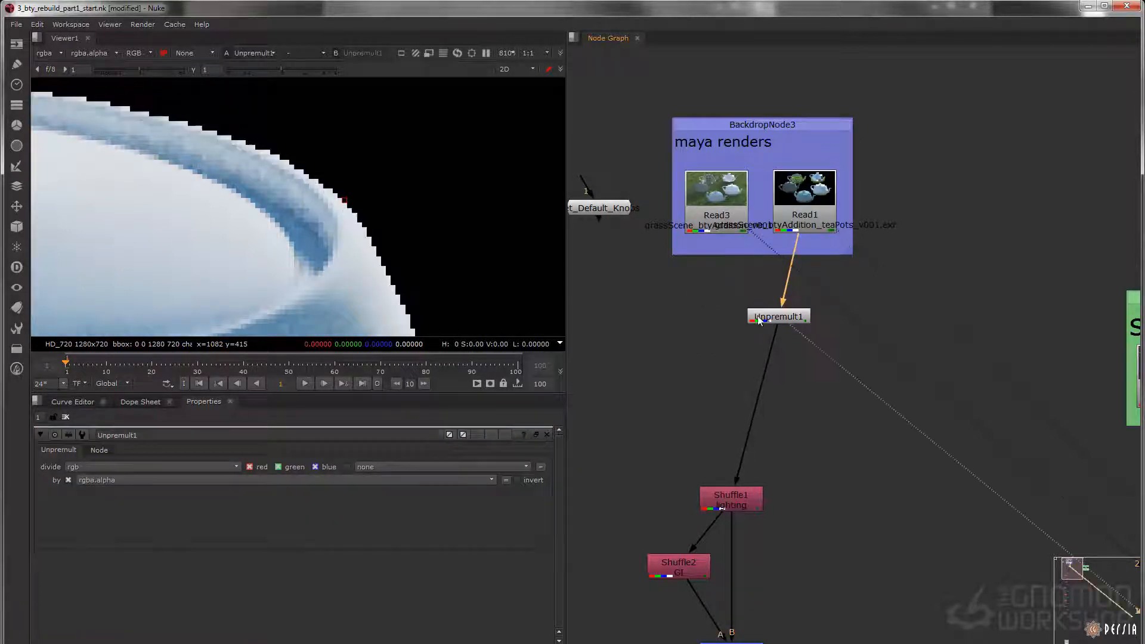
Examine the unpremultiplied teapot edge in the alpha and RGB channels.
scroll(358, 213, "up", 3)
key("a")
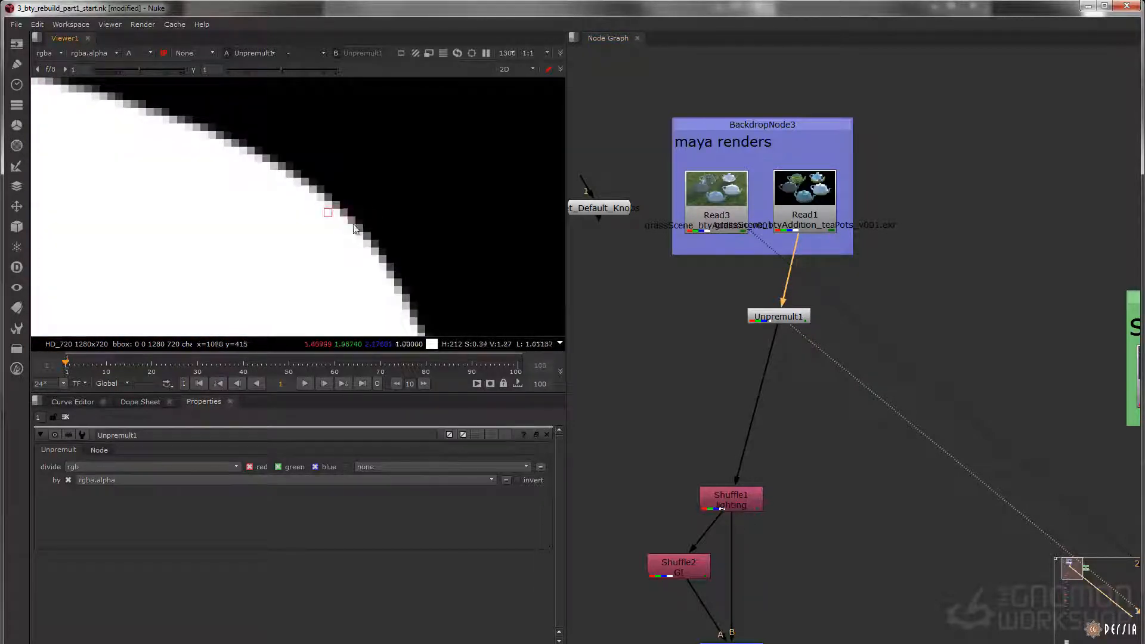
key("a")
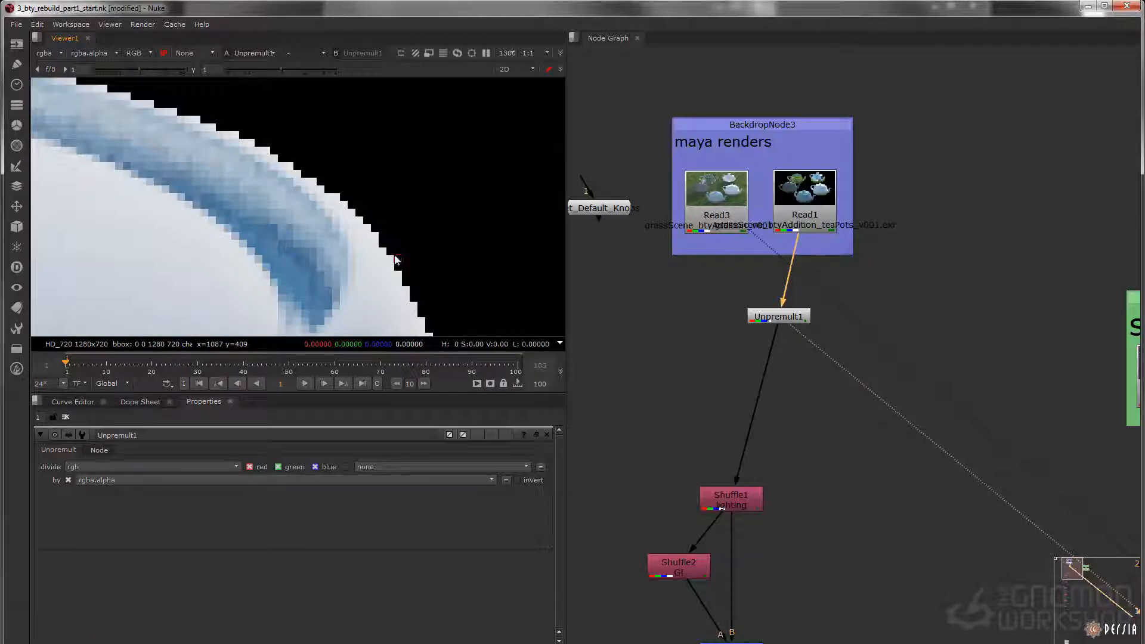
left_click(281, 173, "ctrl")
scroll(400, 222, "down", 8)
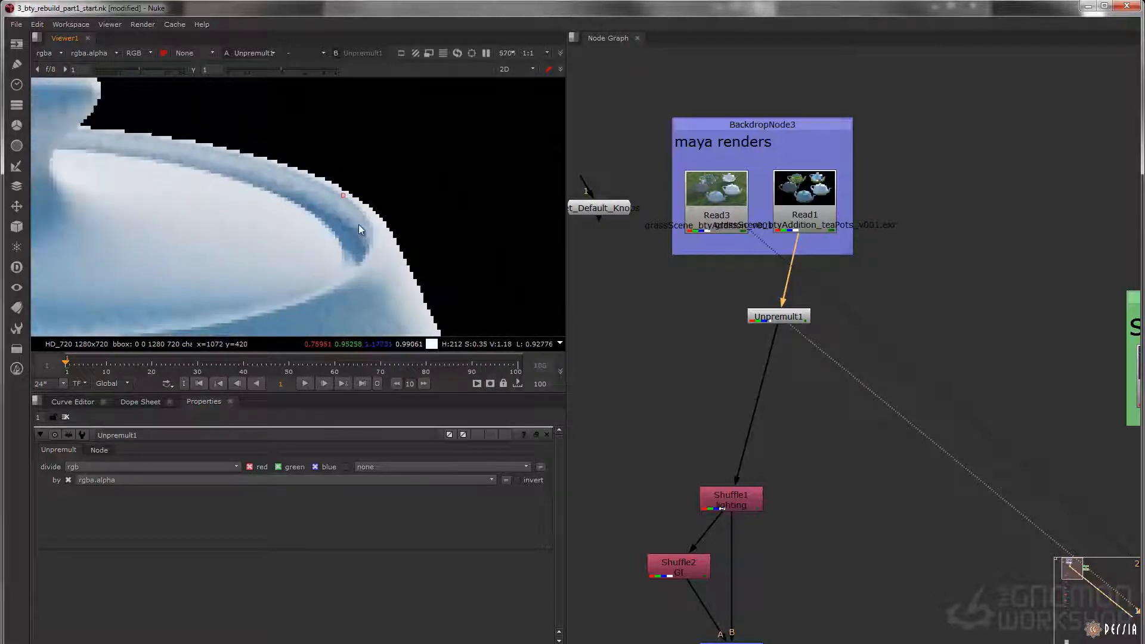
scroll(409, 222, "up", 4)
Align the Unpremult node above the lighting Shuffle and insert a Premult node directly beneath it.
left_click_drag(785, 323, 741, 329)
key("Tab")
type("premult")
key("Return")
left_click_drag(744, 339, 745, 381)
scroll(417, 236, "up", 5)
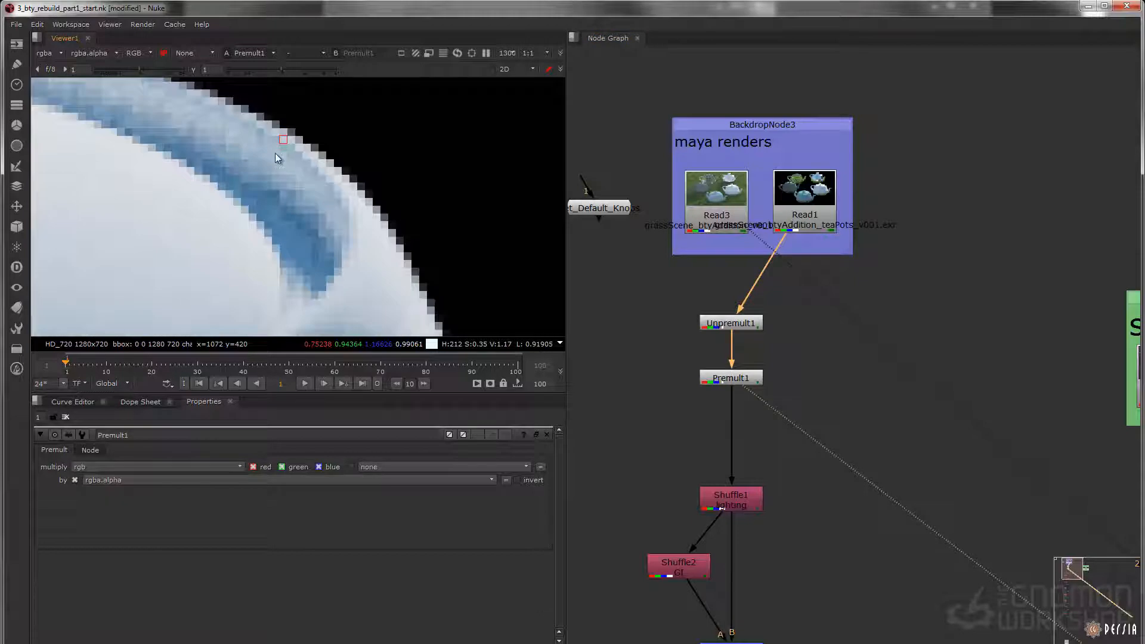
Compare the teapot edge at the Unpremult node with the result at the Premult node.
left_click(744, 329)
key("1")
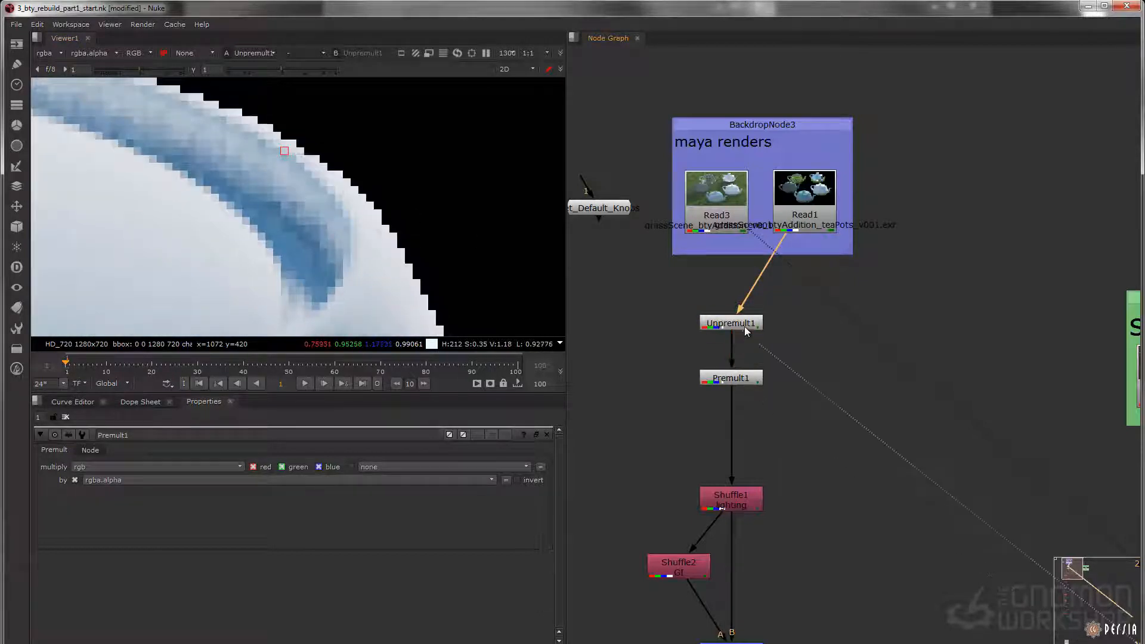
left_click_drag(618, 349, 801, 411)
key("1")
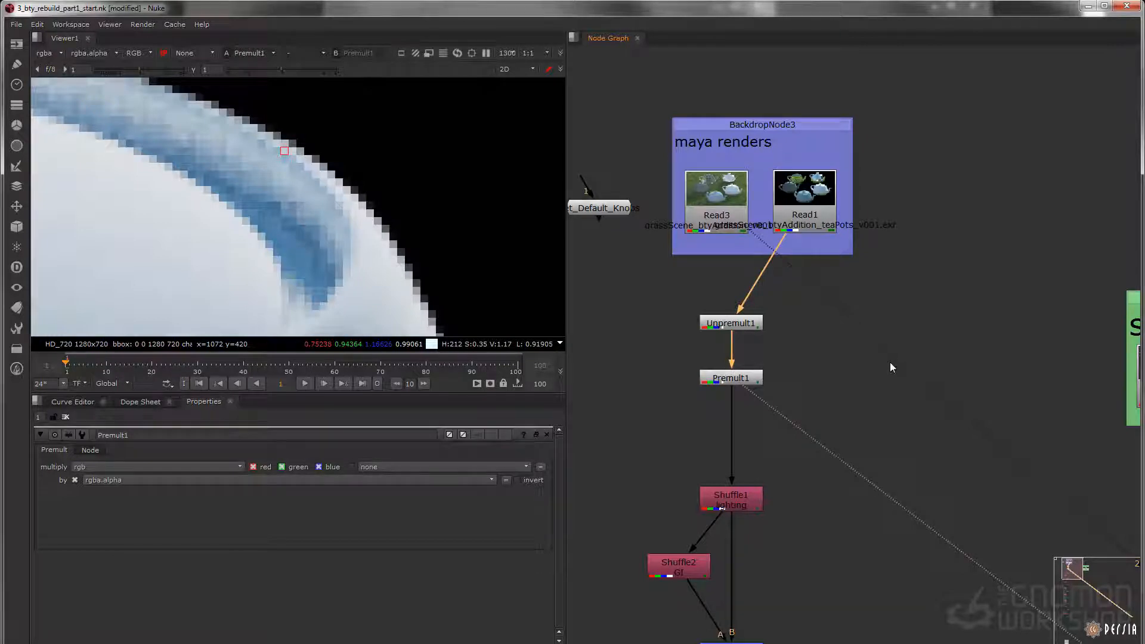
Extract the Premult node from the stream, move it below the entire chain and connect it to the final plus Merge.
scroll(790, 349, "down", 5)
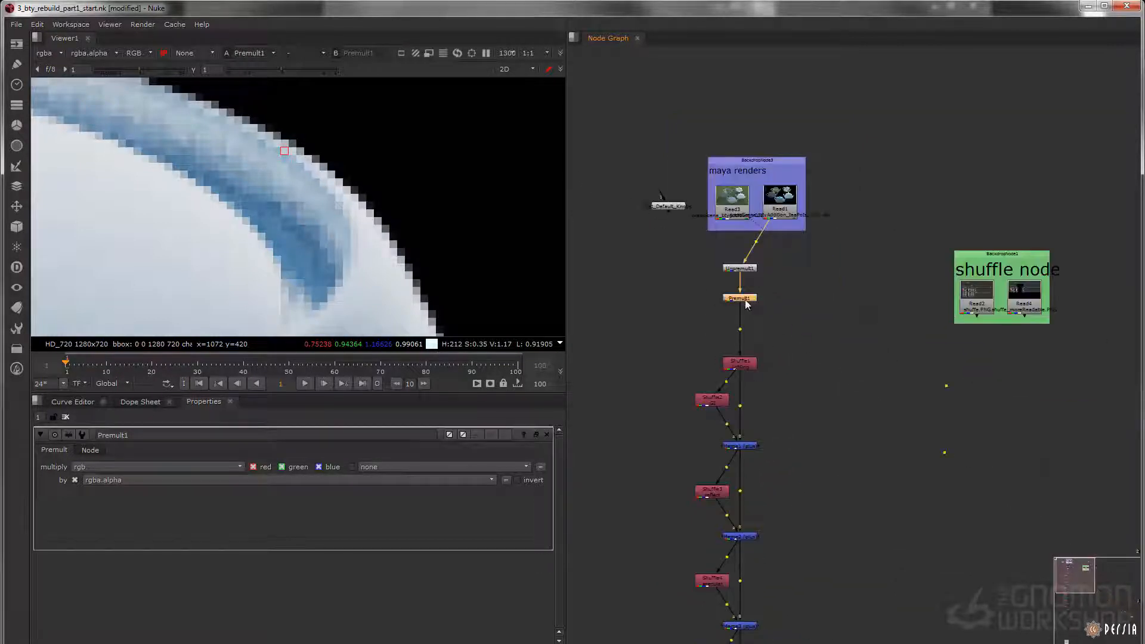
key("ctrl+shift+x")
left_click_drag(763, 302, 779, 395)
scroll(818, 406, "down", 3)
middle_click_drag(818, 412, 764, 223)
scroll(764, 223, "up", 3)
left_click_drag(753, 205, 752, 463)
middle_click_drag(753, 463, 762, 172)
left_click_drag(762, 172, 771, 457)
middle_click_drag(771, 457, 774, 424)
left_click_drag(774, 424, 733, 299)
scroll(735, 445, "up", 3)
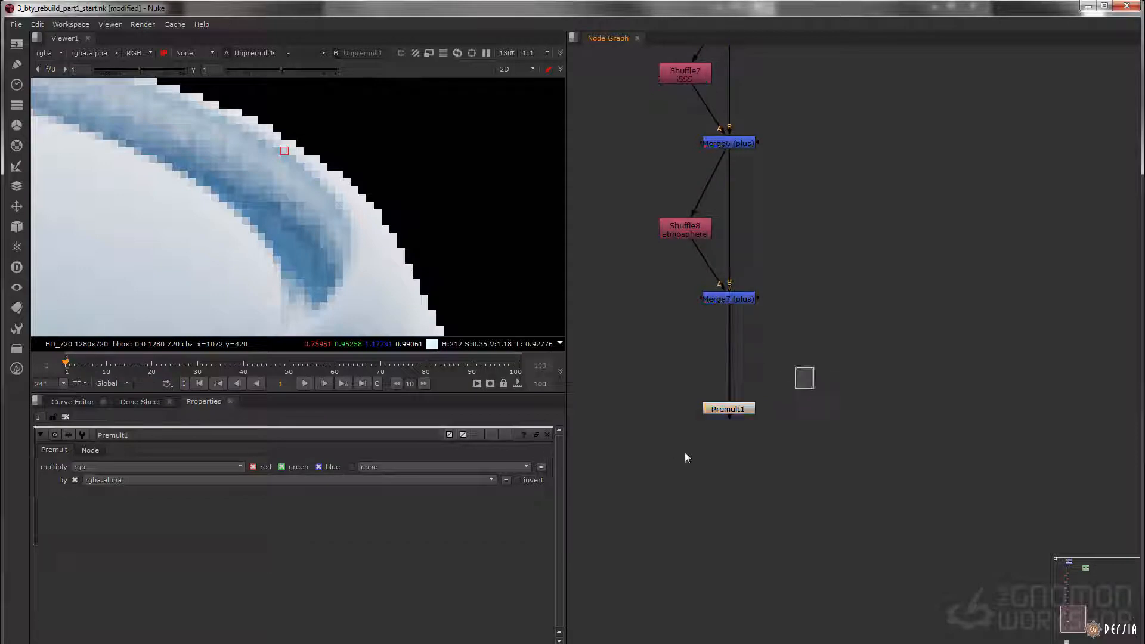
Compare the full-frame Premult result at the end of the chain with the original teapot render.
key("1")
scroll(722, 382, "down", 5)
scroll(728, 307, "up", 3)
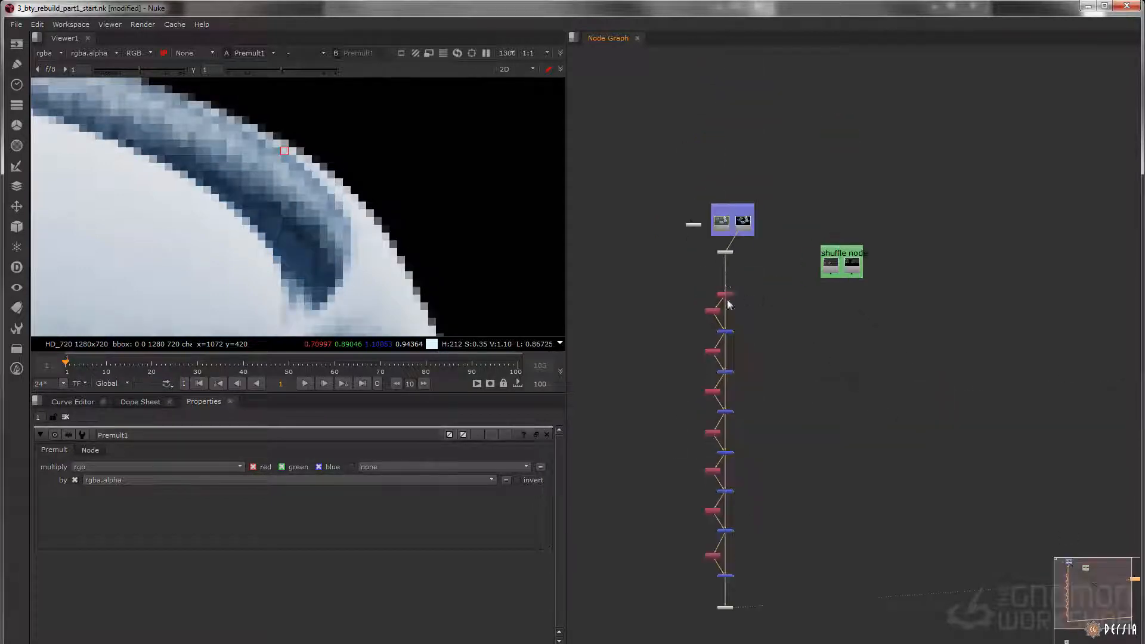
middle_click_drag(729, 270, 728, 255)
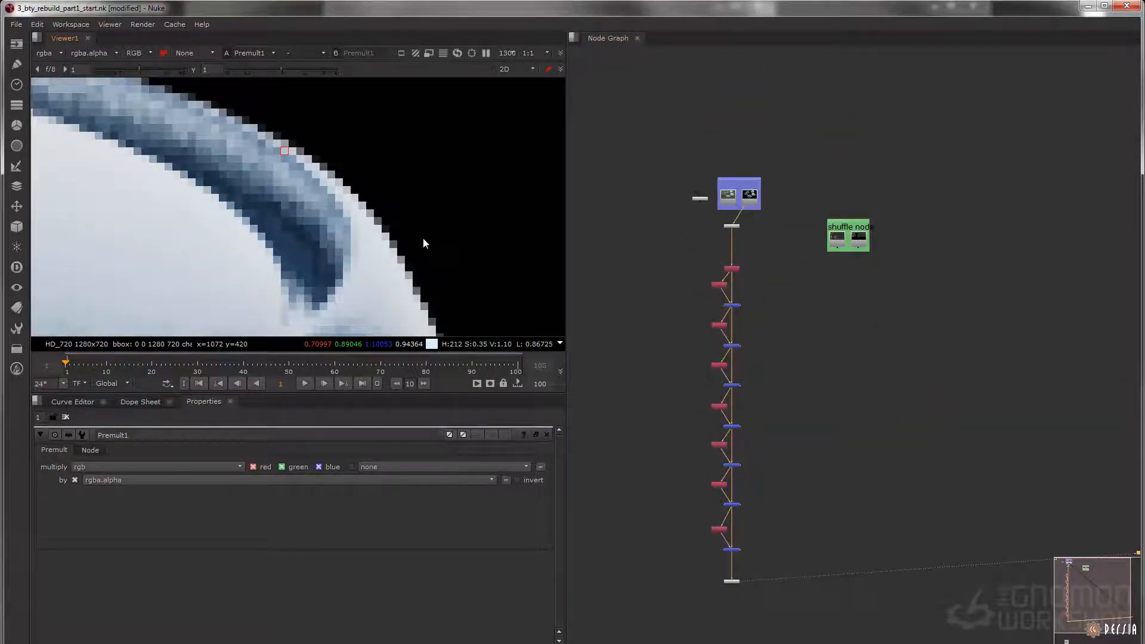
key("f")
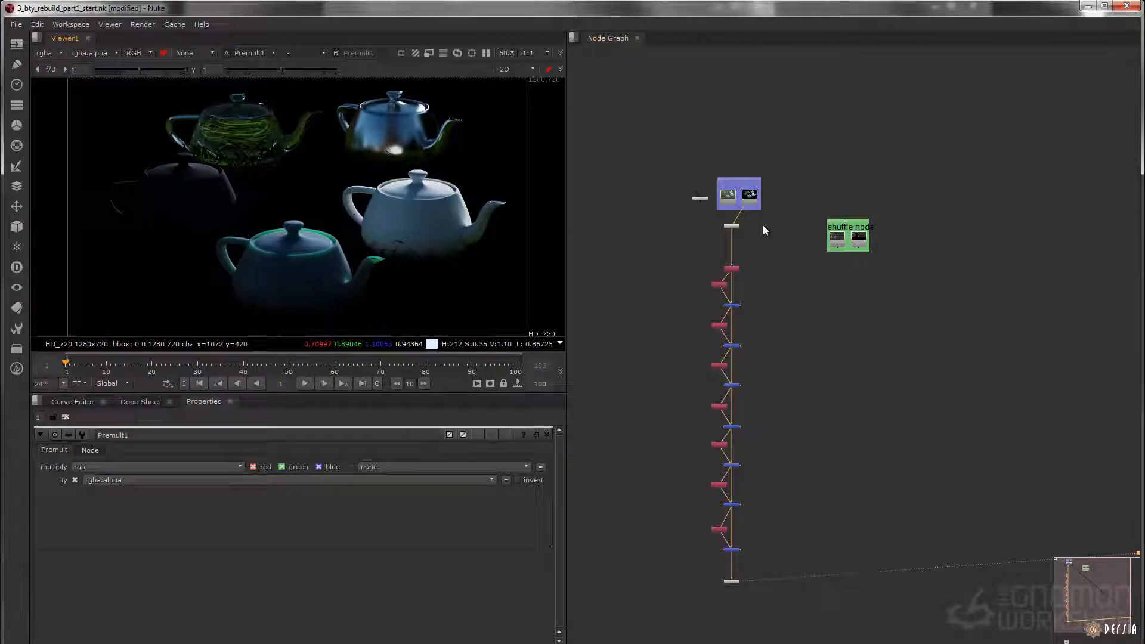
left_click(755, 203)
key("1")
middle_click_drag(750, 574, 776, 349)
scroll(777, 349, "up", 4)
left_click_drag(796, 346, 678, 394)
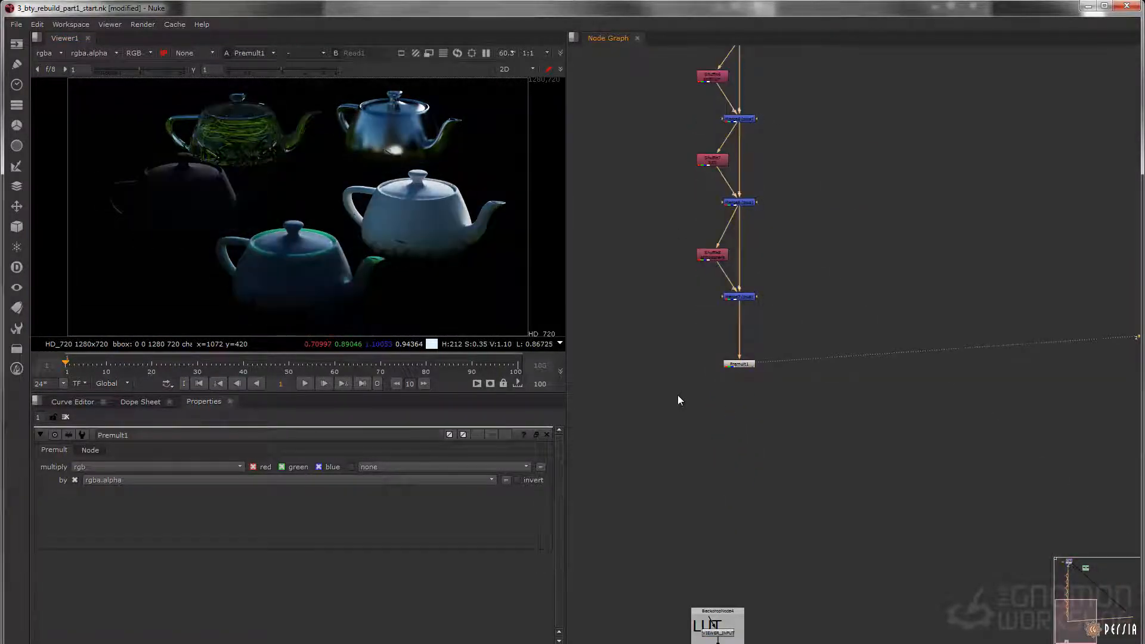
key("1")
scroll(739, 328, "up", 3)
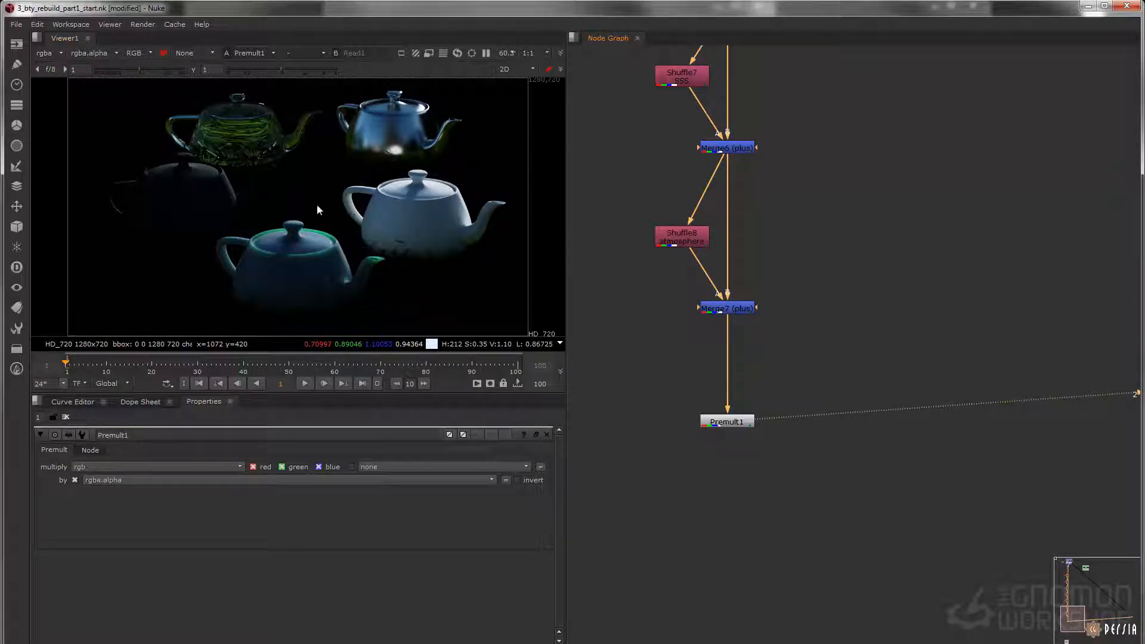
Examine the alpha channel at the lighting Shuffle, the successive plus Merge nodes down the chain and the final Premult node.
middle_click_drag(737, 59, 761, 225)
mouse_move(789, 65)
middle_mouse_down()
mouse_move(807, 327)
mouse_move(760, 237)
middle_mouse_up()
middle_click_drag(753, 60, 783, 353)
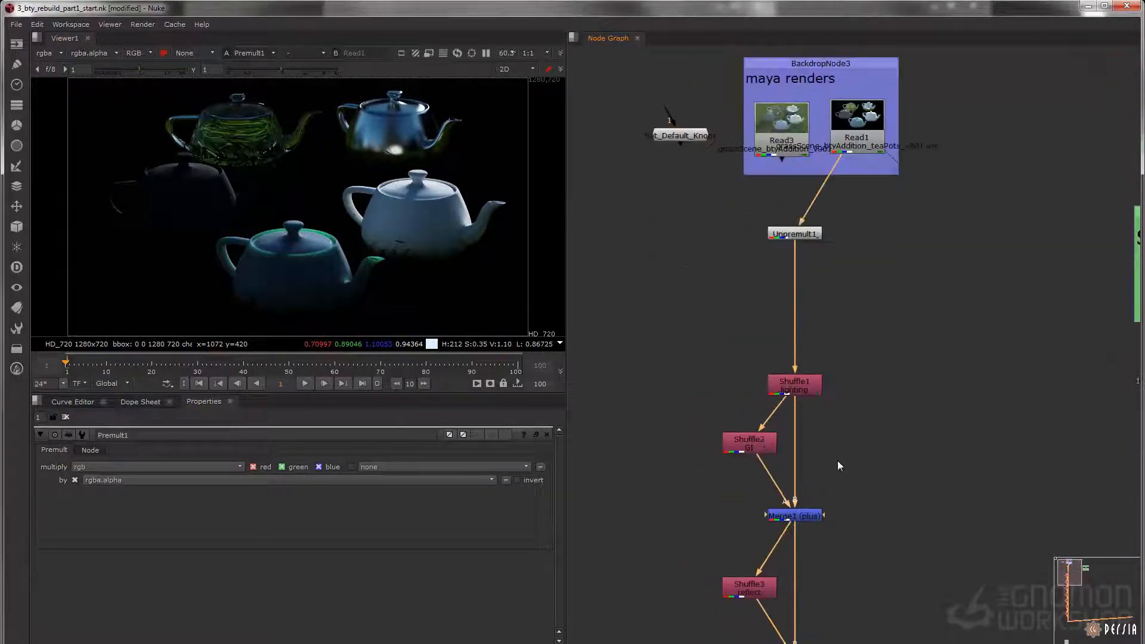
middle_click_drag(803, 398, 801, 310)
left_click(800, 305)
key("1")
key("a")
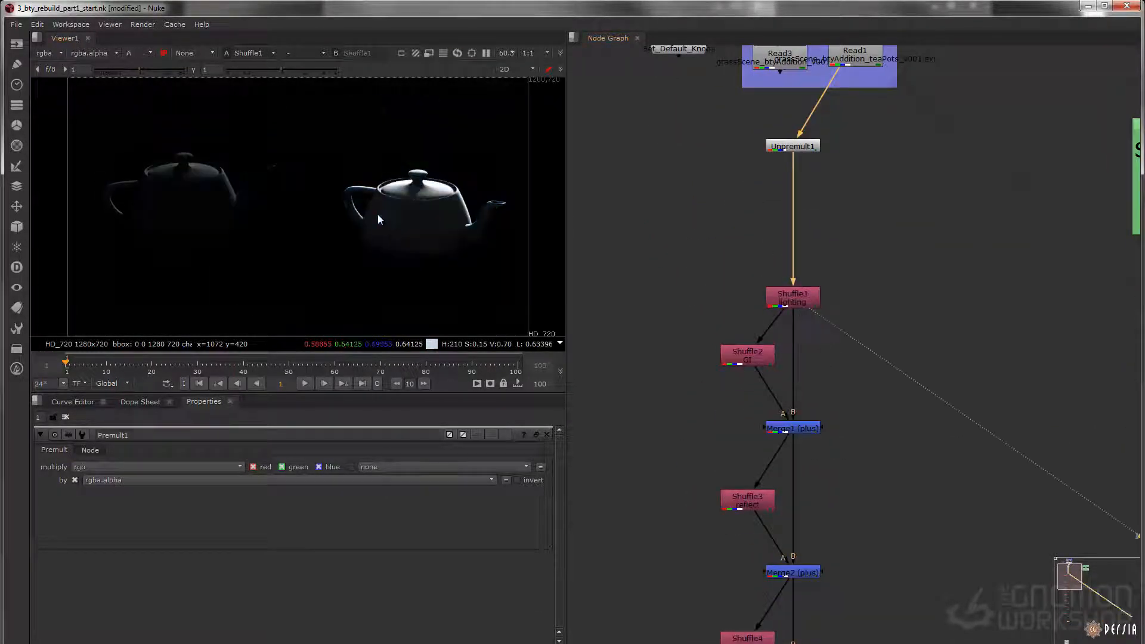
left_click(793, 428)
key("1")
middle_click_drag(771, 459, 720, 210)
left_click(741, 325)
key("1")
middle_click_drag(791, 421, 762, 241)
left_click_drag(762, 243, 667, 328)
key("1")
middle_click_drag(779, 395, 772, 262)
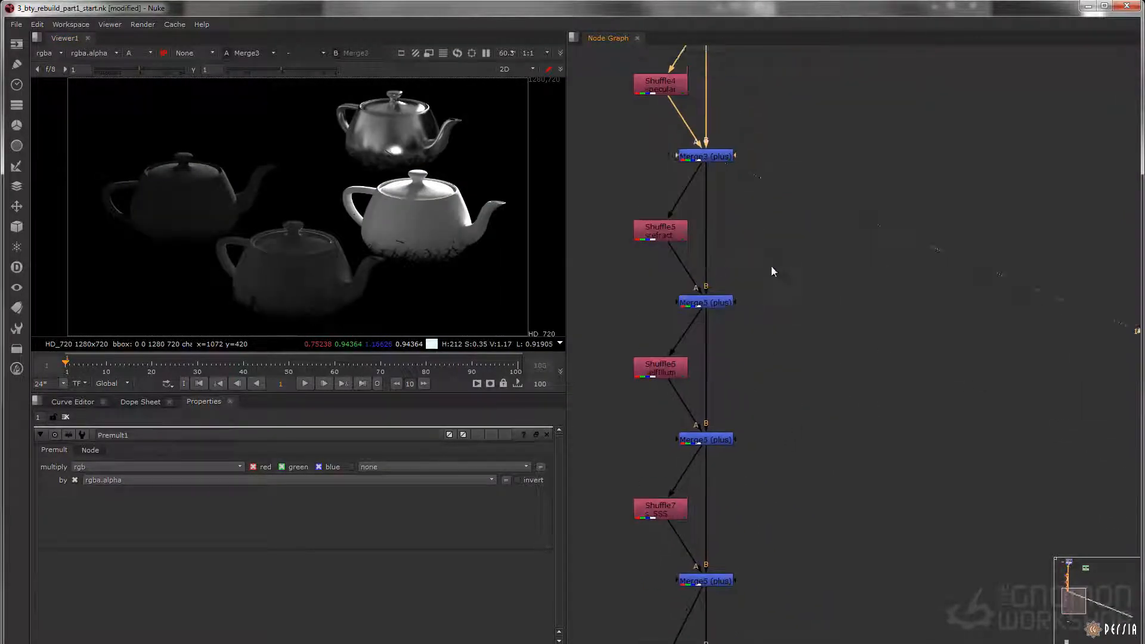
left_click_drag(772, 263, 632, 326)
key("1")
middle_click_drag(728, 390, 714, 206)
left_click_drag(785, 241, 577, 269)
key("1")
middle_click_drag(769, 397, 756, 240)
left_click_drag(756, 240, 622, 281)
key("1")
middle_click_drag(724, 382, 750, 277)
left_click_drag(750, 277, 631, 299)
key("1")
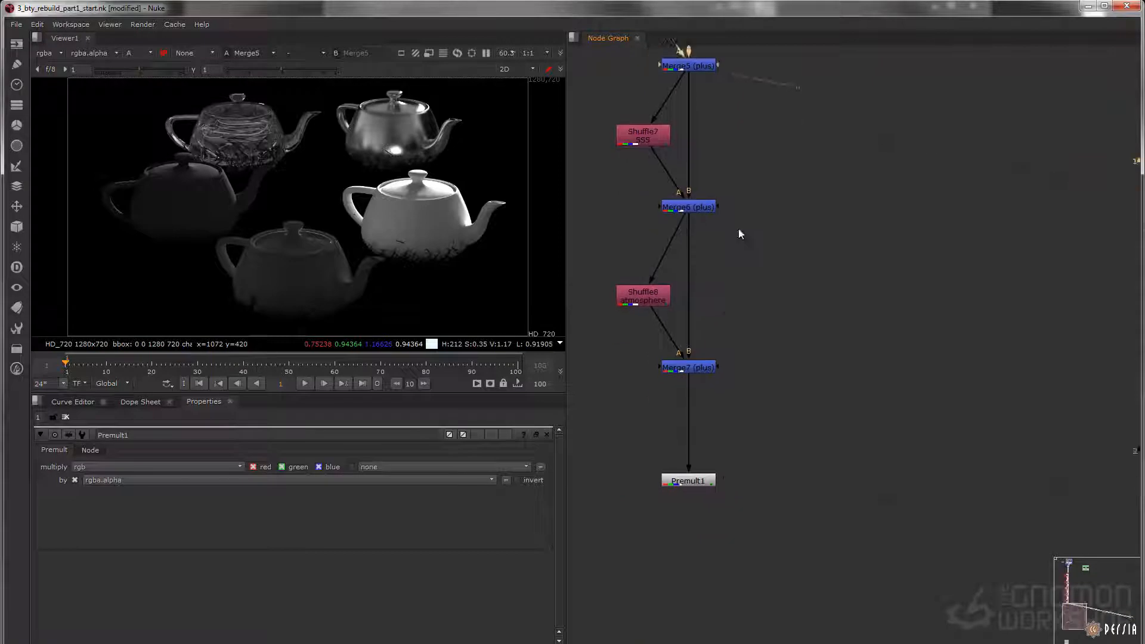
middle_click_drag(644, 327, 650, 291)
left_click_drag(650, 295, 792, 430)
key("1")
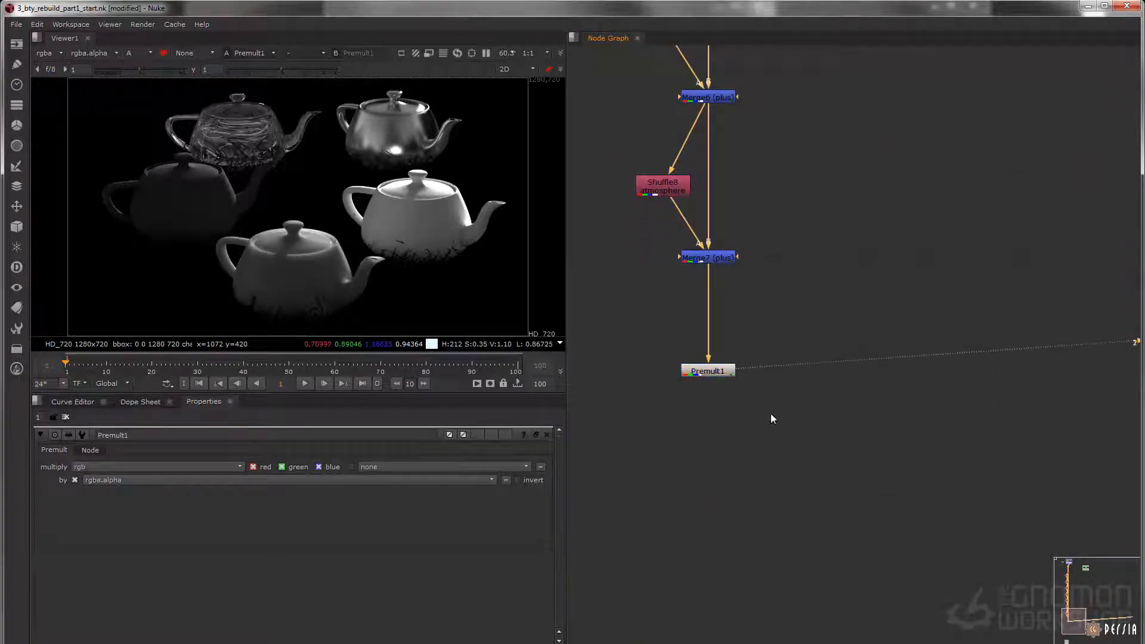
Move the Premult node further below the final plus Merge.
middle_click_drag(716, 377, 717, 256)
left_click_drag(715, 251, 716, 402)
middle_click_drag(748, 352, 640, 343, "alt")
scroll(641, 343, "down", 3)
middle_click_drag(730, 126, 748, 384)
scroll(727, 198, "up", 5)
scroll(726, 198, "up", 3)
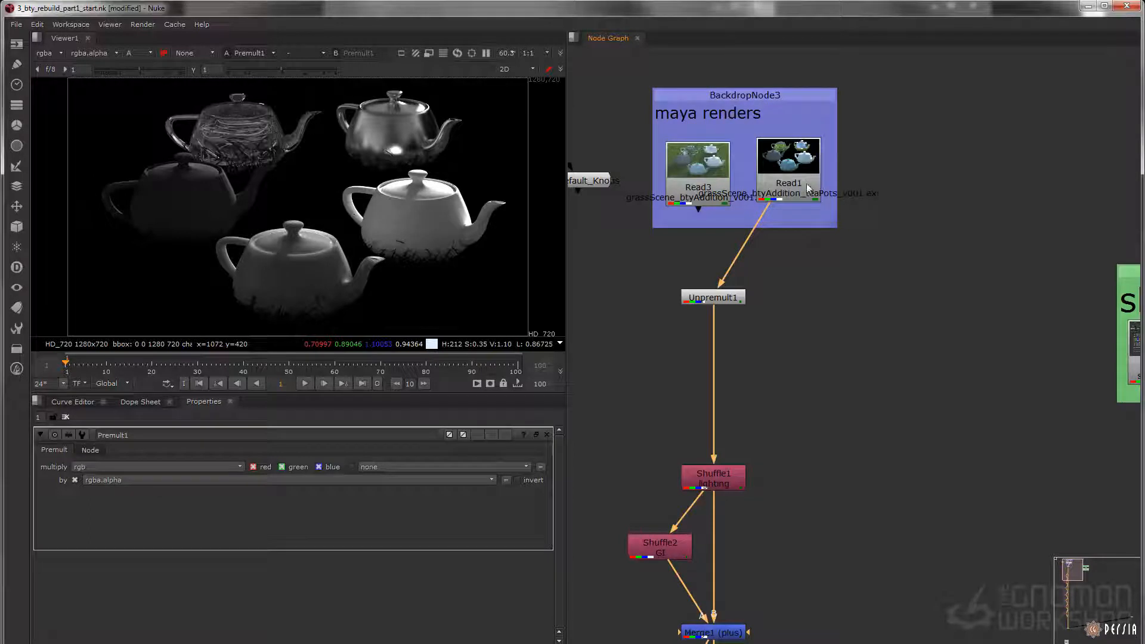
middle_click_drag(793, 192, 750, 251, "alt")
middle_click_drag(750, 251, 756, 48)
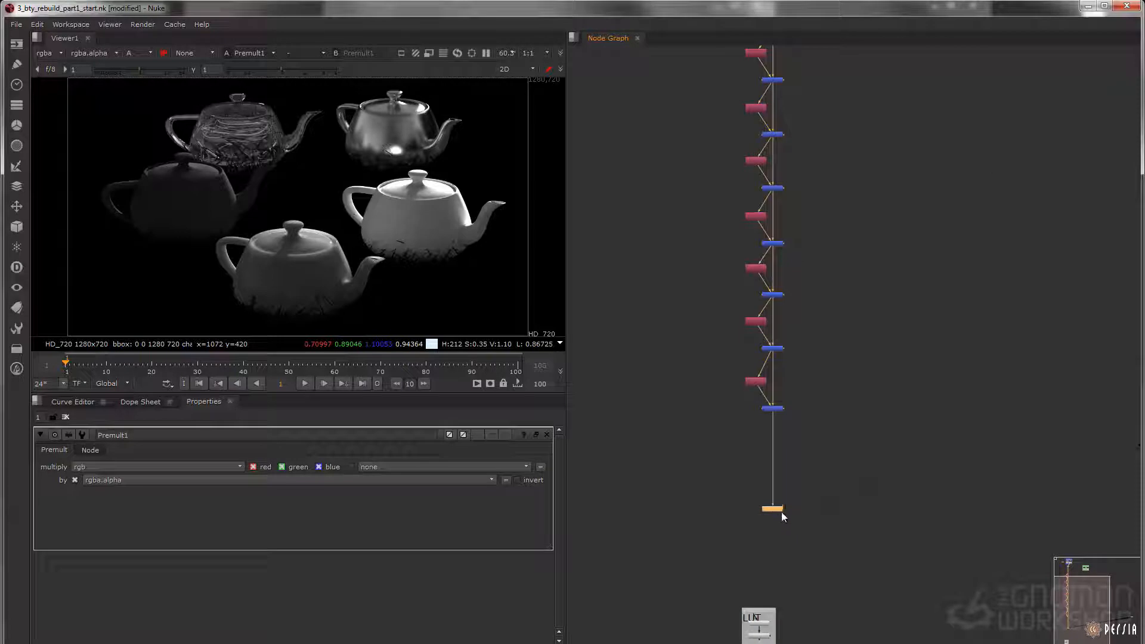
middle_click_drag(760, 420, 750, 437)
Look over the Shuffle and Merge chain and view the original teapot render in full RGB colour.
left_click_drag(817, 486, 666, 24)
middle_click_drag(666, 23, 675, 204)
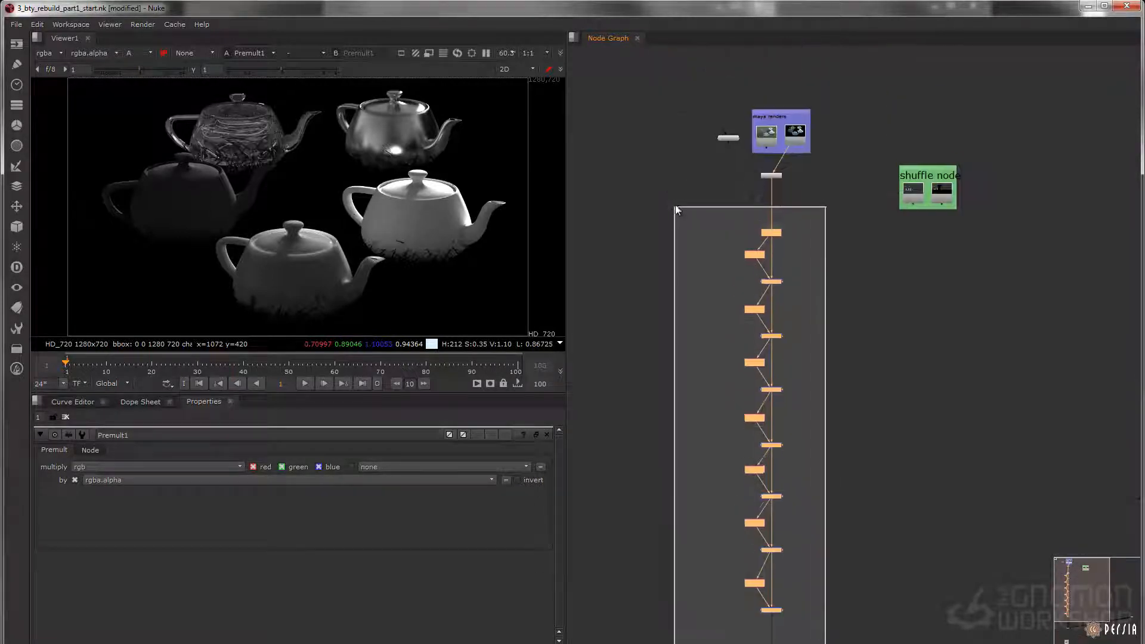
left_click_drag(675, 204, 671, 185)
middle_click_drag(771, 198, 769, 330)
middle_click_drag(808, 209, 805, 236)
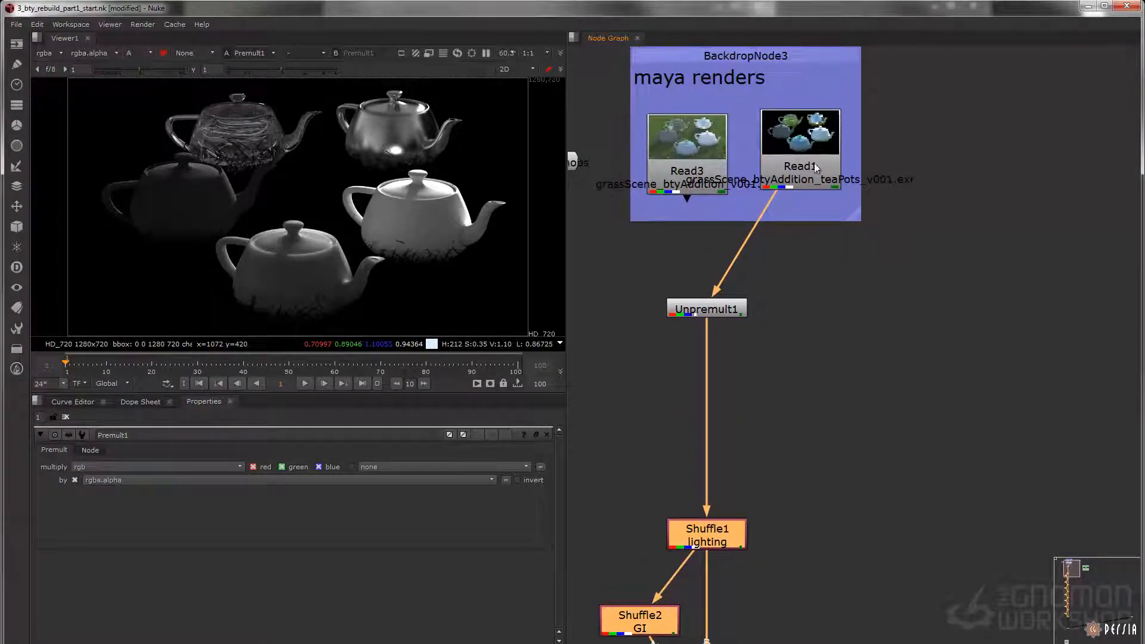
left_click(799, 148)
key("1")
key("a")
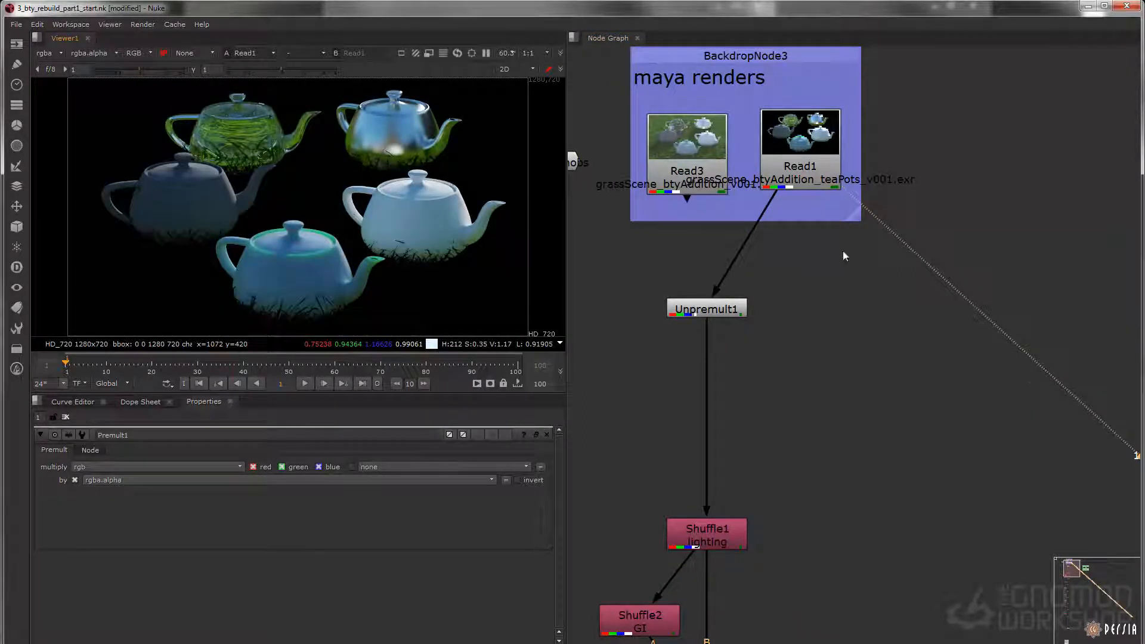
Insert a Shuffle node between the teapot render's Read node and the Unpremult node.
scroll(756, 245, "down", 10)
middle_click_drag(815, 127, 804, 276)
scroll(768, 213, "up", 7)
scroll(804, 276, "up", 1)
key("Tab")
type("shuf")
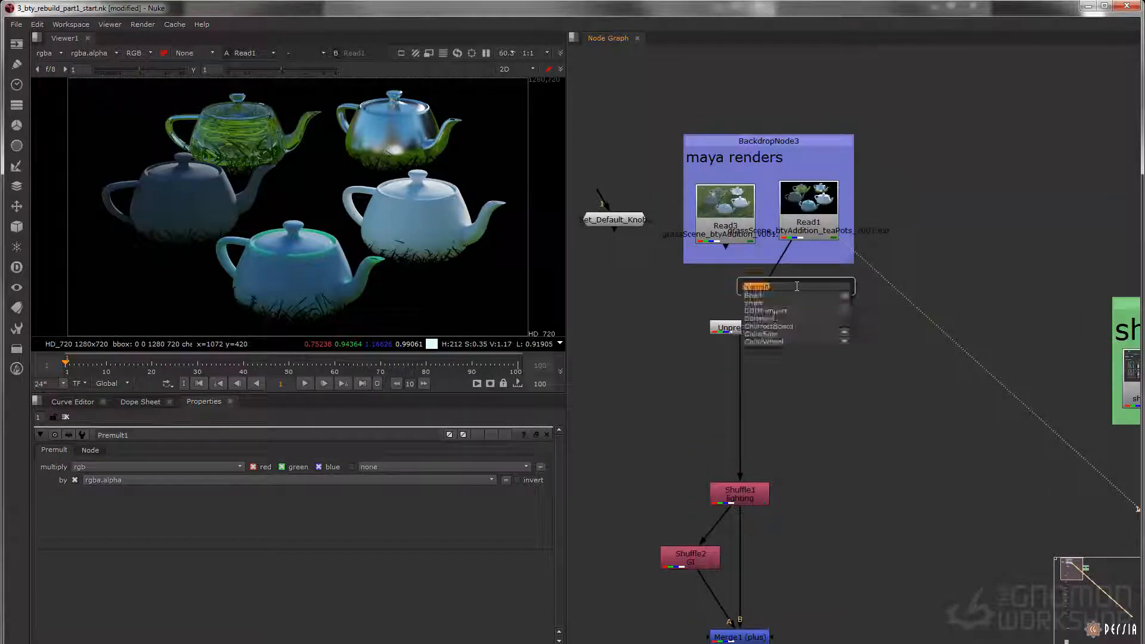
key("Return")
scroll(797, 290, "up", 3)
left_click_drag(797, 291, 707, 278)
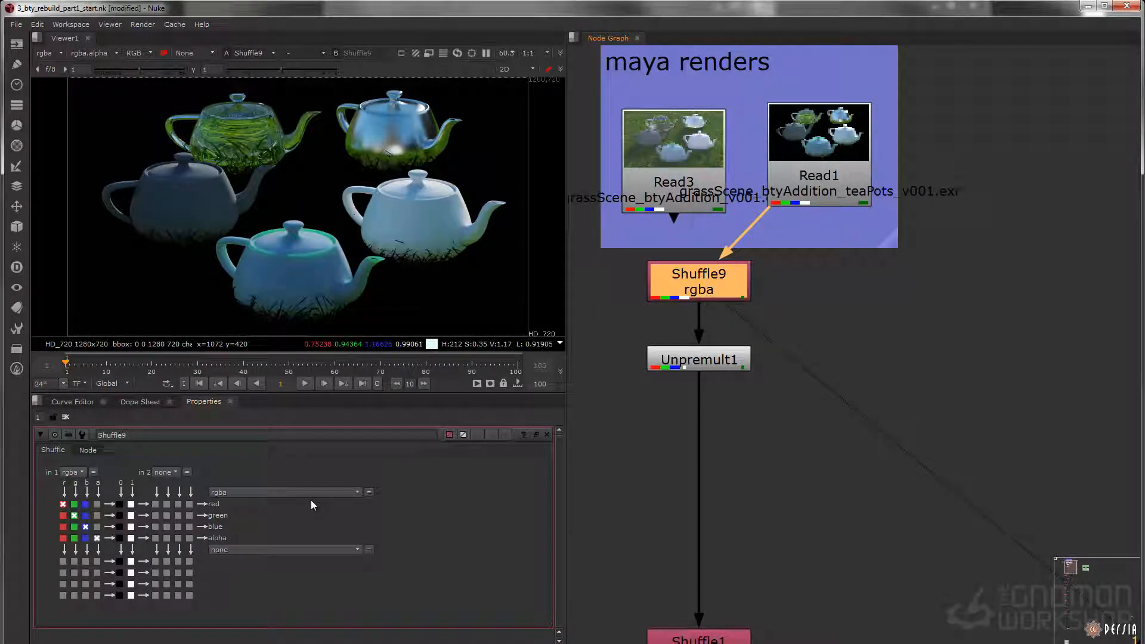
left_click(246, 493)
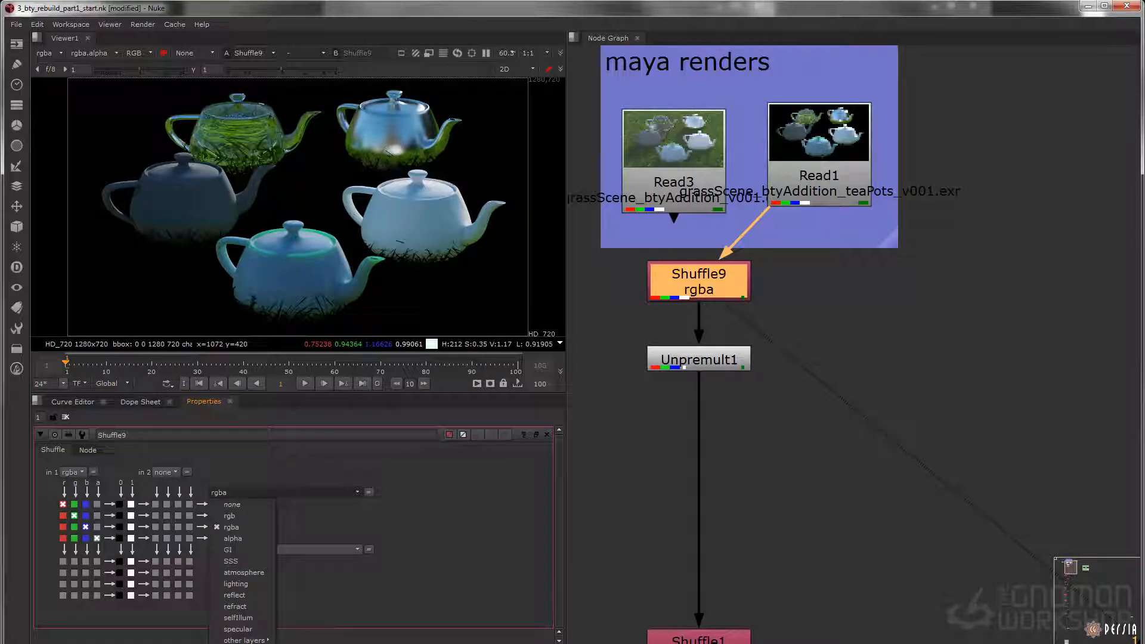
left_click(343, 625)
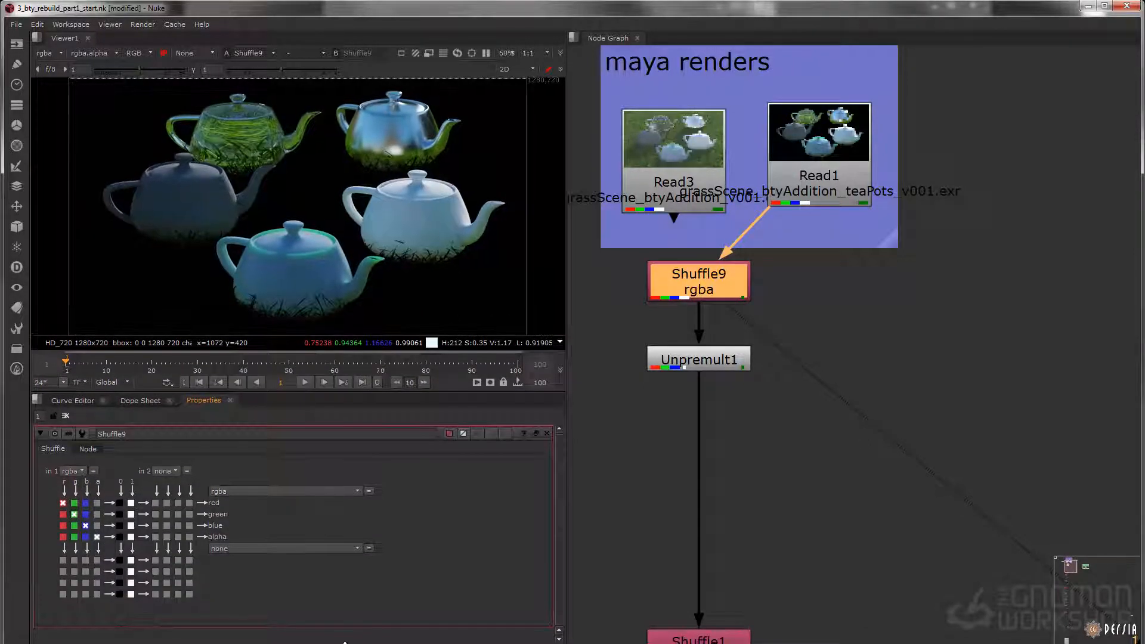
left_click(251, 549)
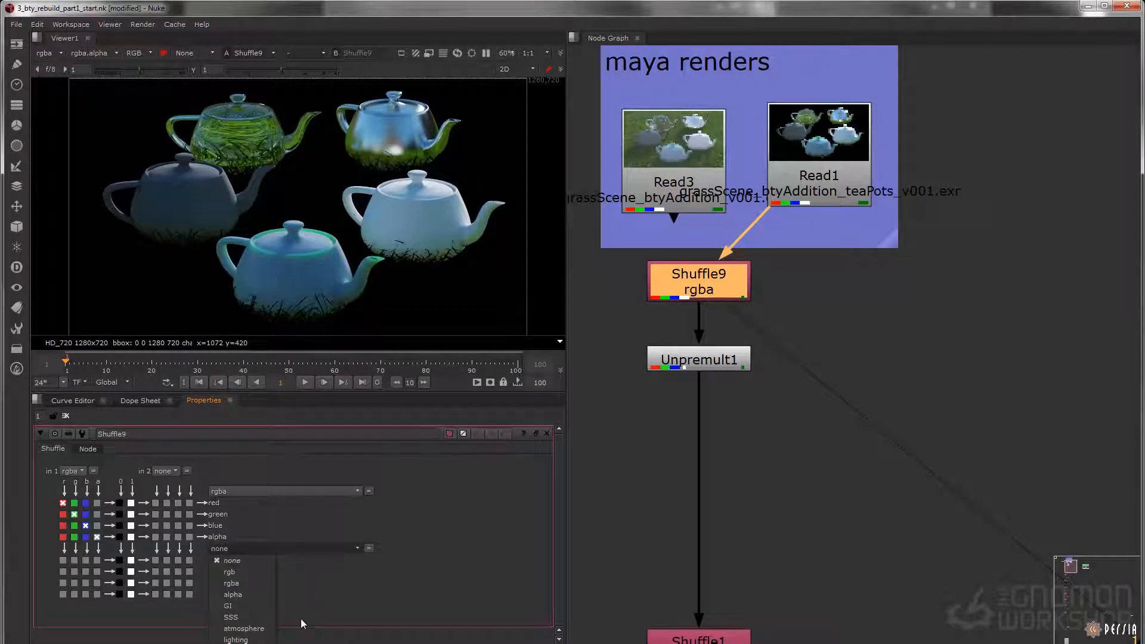
left_click(324, 567)
Start a new output layer for the inserted Shuffle node and name it _startRGBA.
left_click(263, 491)
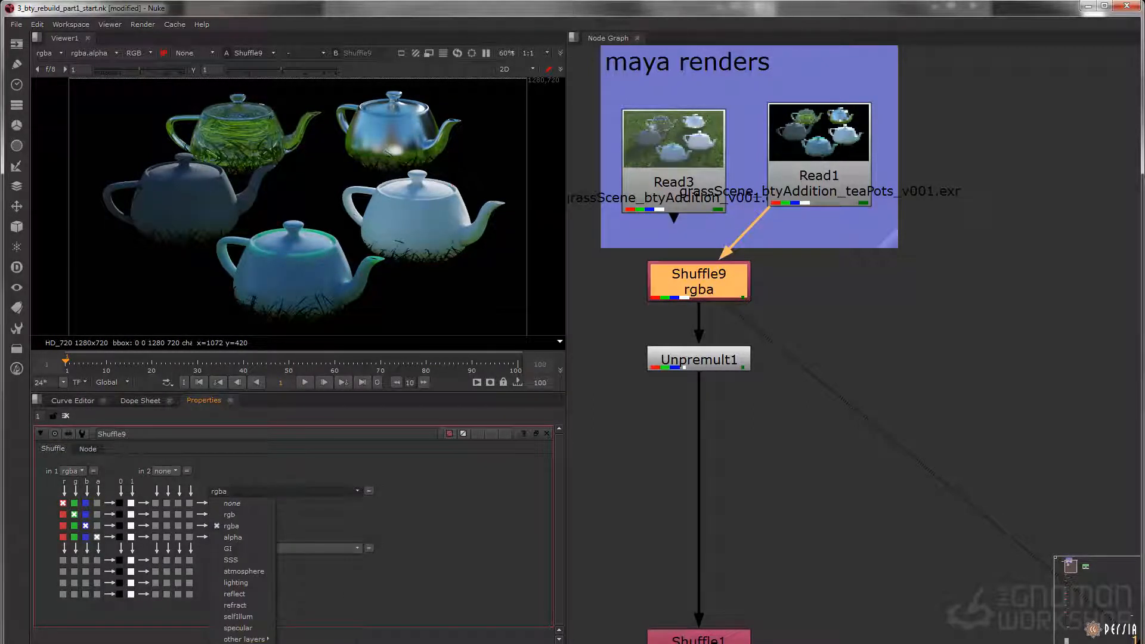
left_click(233, 643)
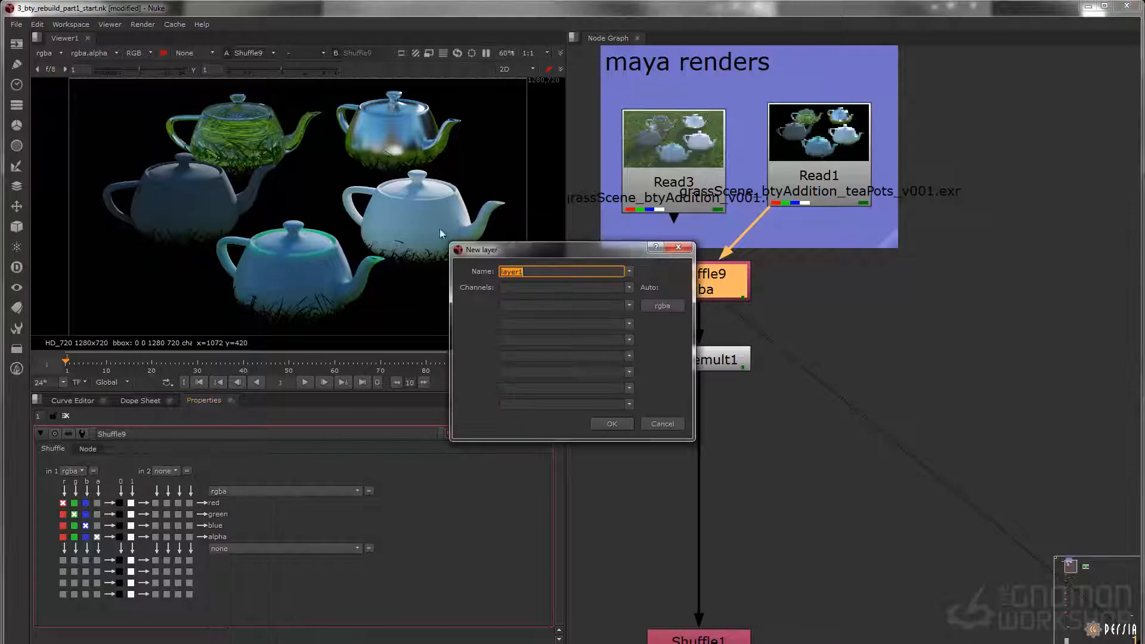
left_click_drag(544, 255, 429, 267)
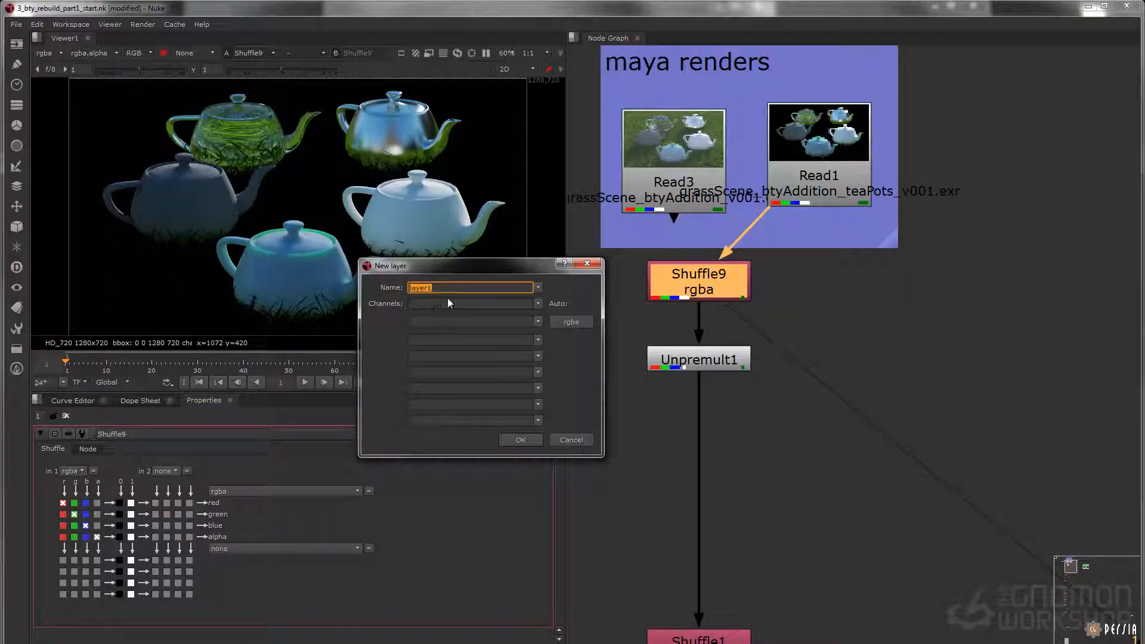
key("BackSpace")
type("_startRGBA")
double_click(441, 289)
left_click(411, 289)
left_click_drag(417, 289, 403, 290)
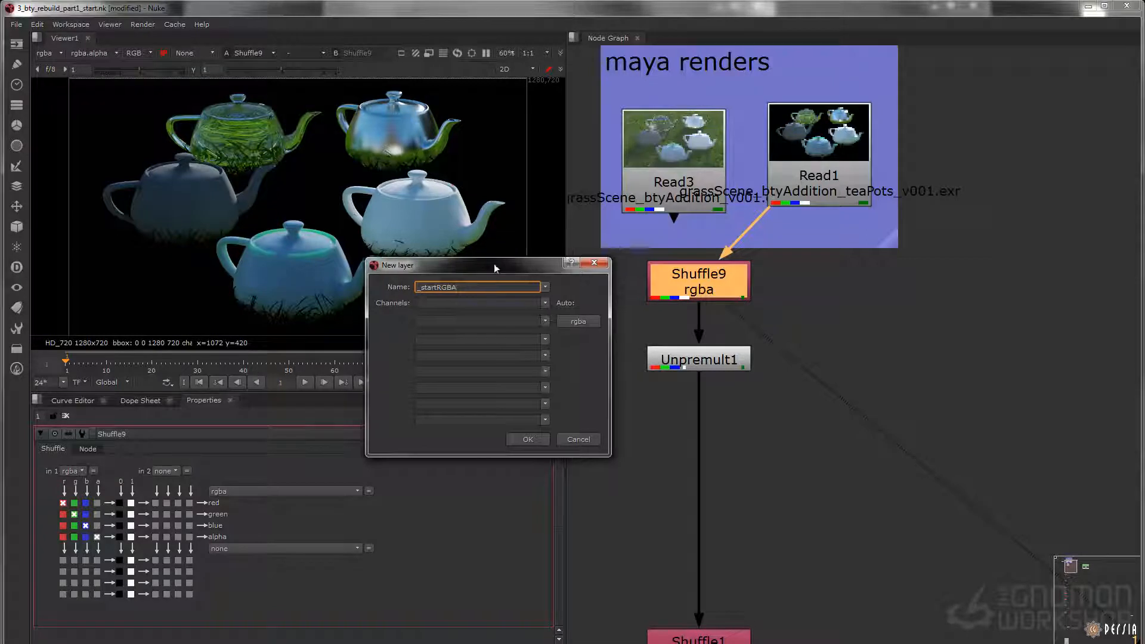
left_click_drag(481, 287, 389, 297)
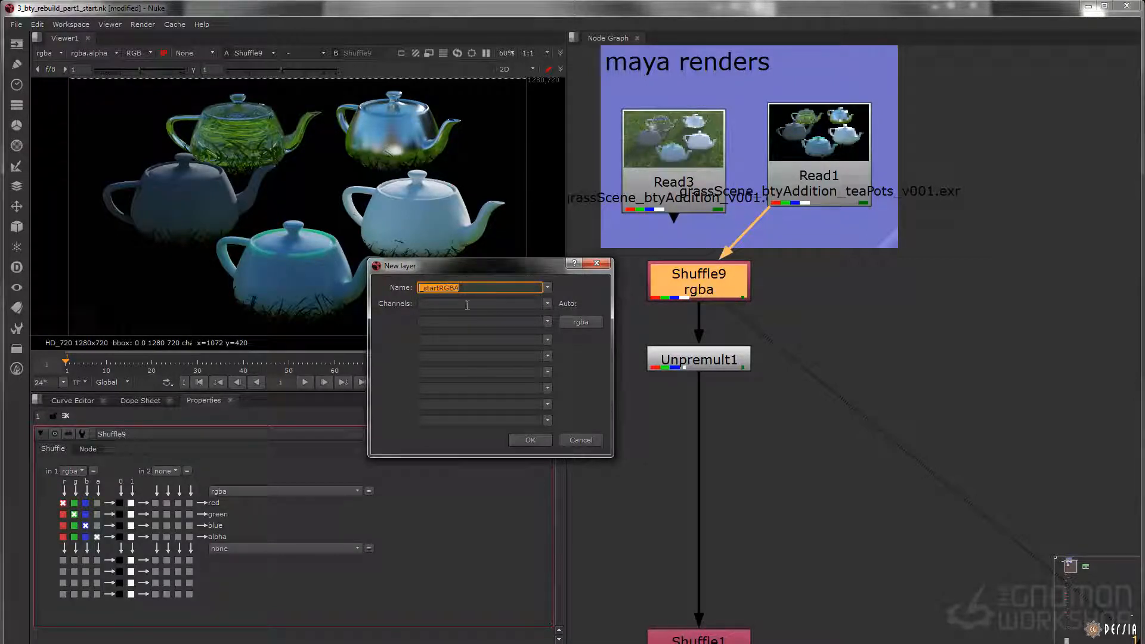
Fill the new layer with the automatic rgba channels and create it.
left_click(585, 324)
key("Tab")
key("Tab")
key("Tab")
key("Tab")
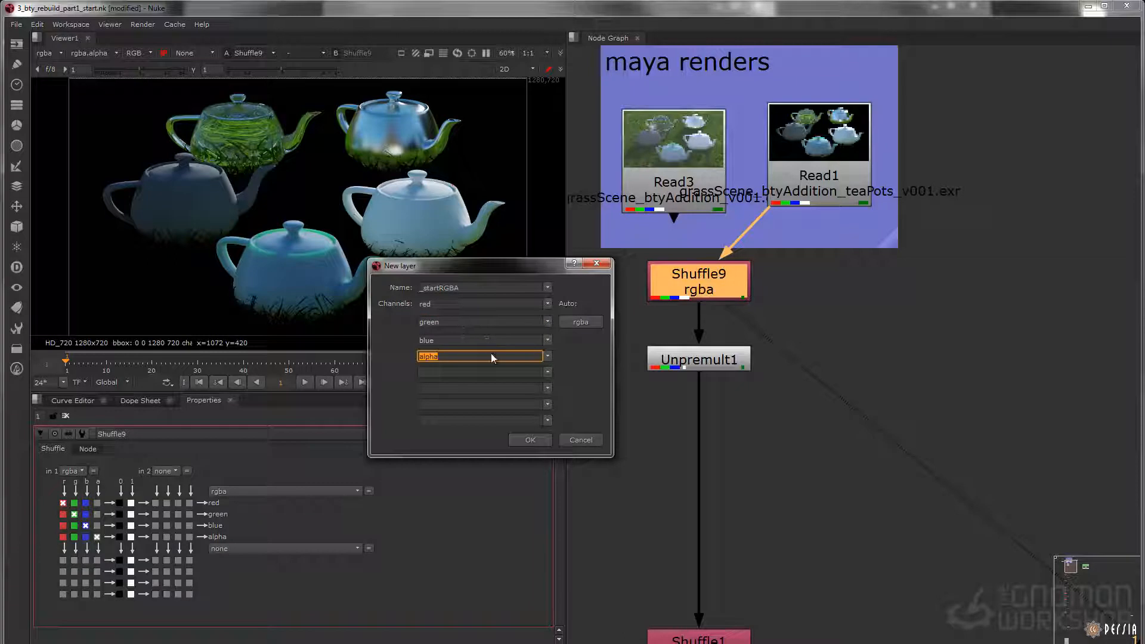
left_click(532, 439)
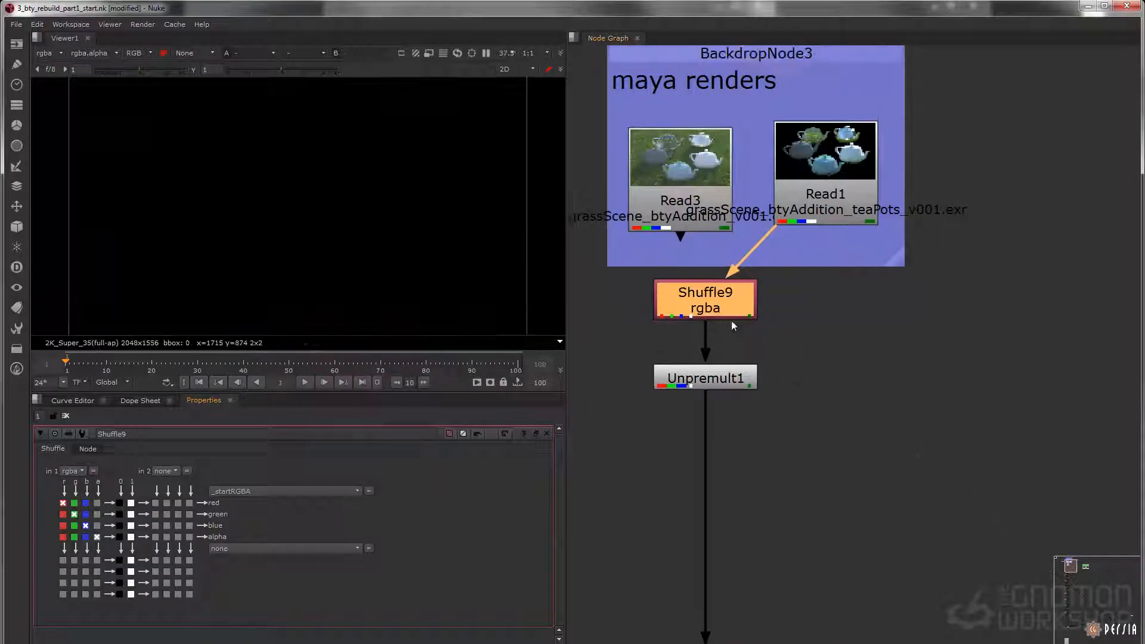
Check the lighting and reflect layers at the new Shuffle node and return the viewer to rgba.
key("1")
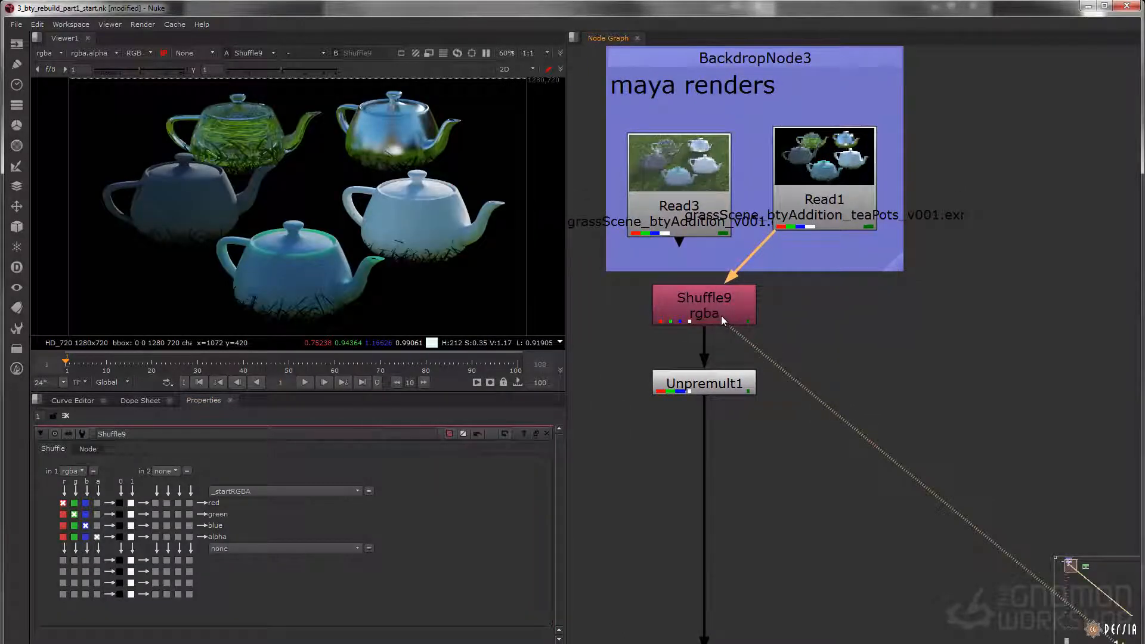
key("r")
key("r")
left_click(55, 54)
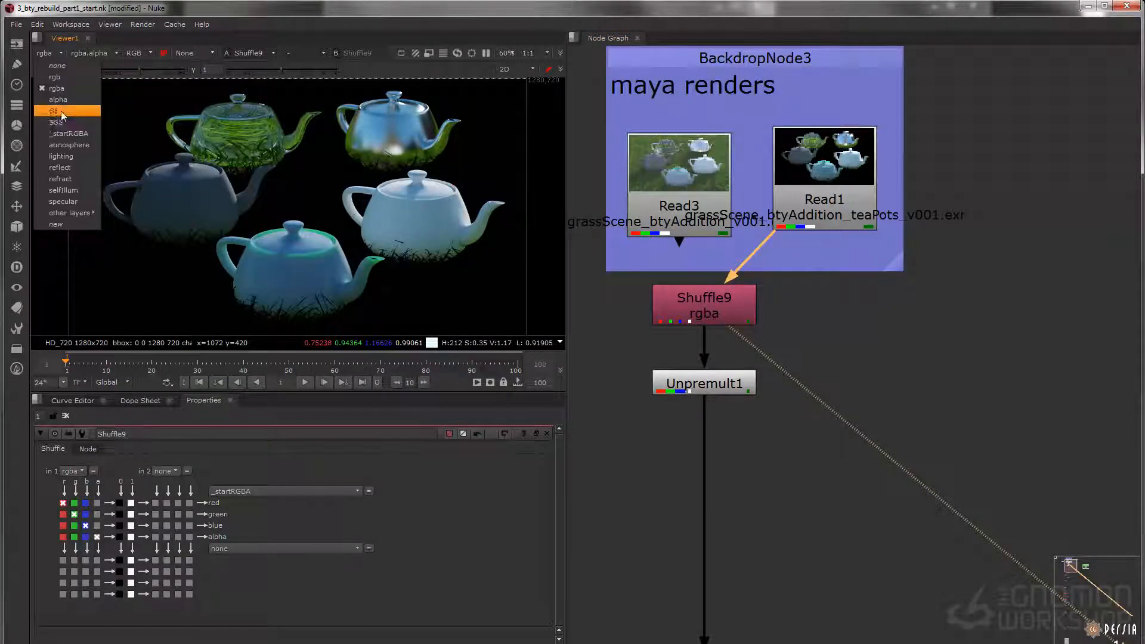
left_click(65, 162)
left_click(54, 53)
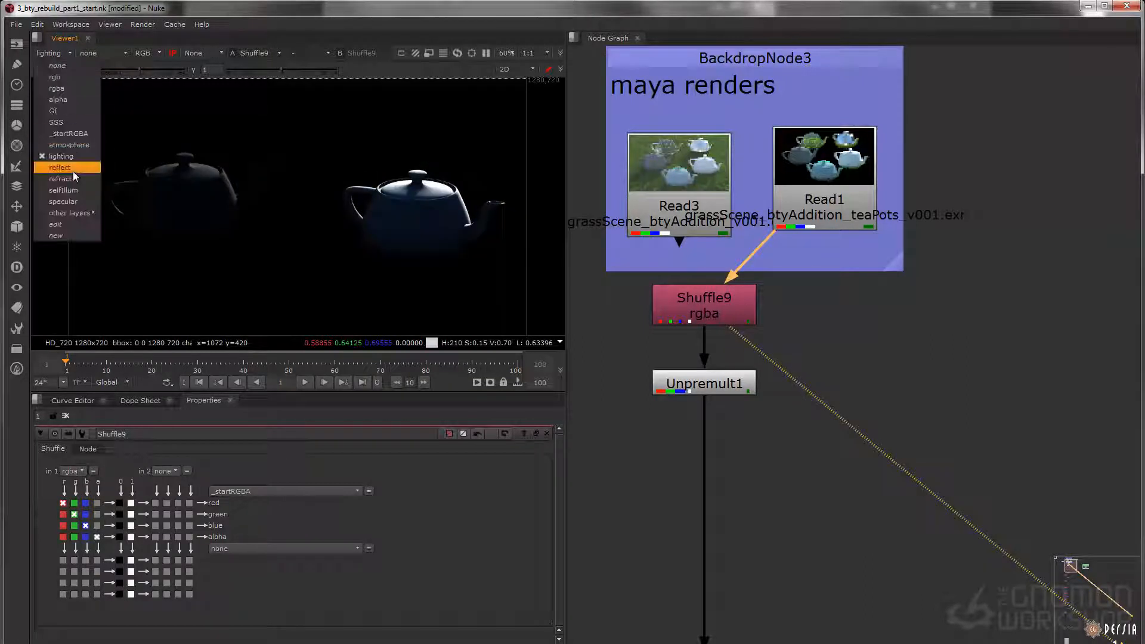
left_click(65, 166)
left_click(54, 53)
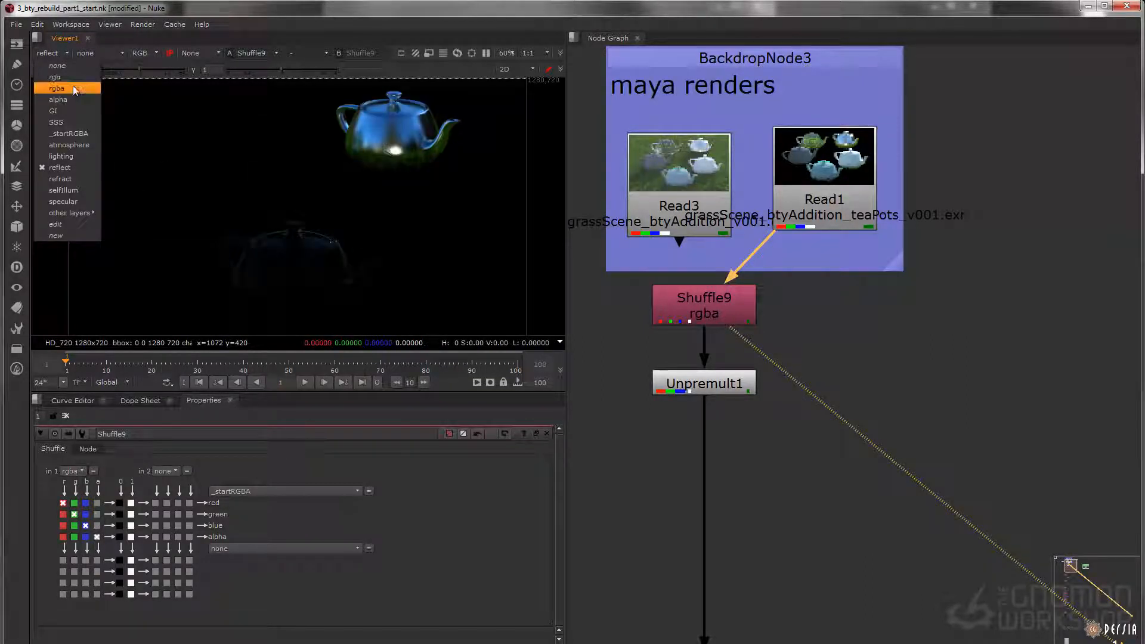
left_click(65, 88)
Select the Shuffle node above the Unpremult and save the script.
middle_click_drag(773, 322, 753, 277)
left_click(736, 268)
key("ctrl+s")
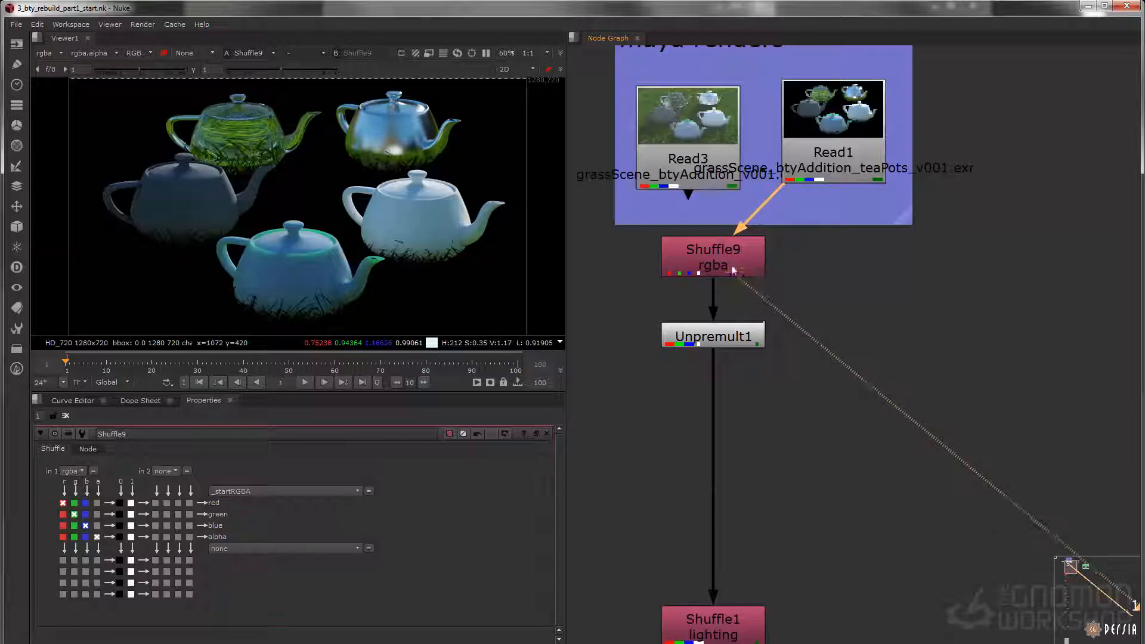
Compare the white teapot's edges at the Unpremult node in the rgba layer and the _startRGBA layer.
scroll(375, 191, "up", 8)
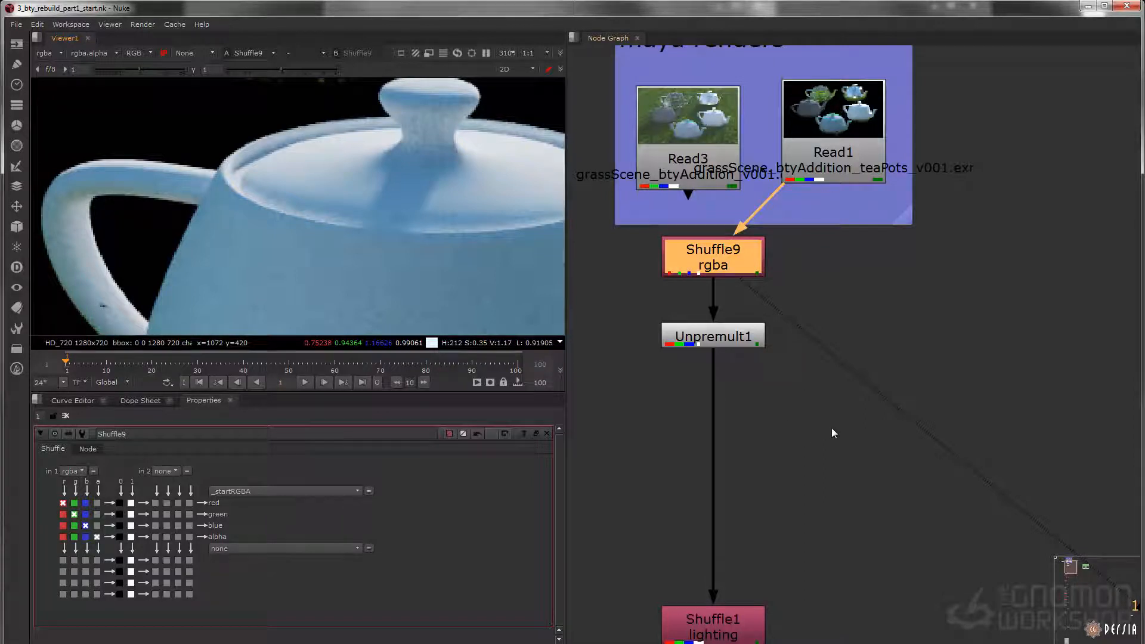
left_click_drag(832, 433, 649, 320)
key("1")
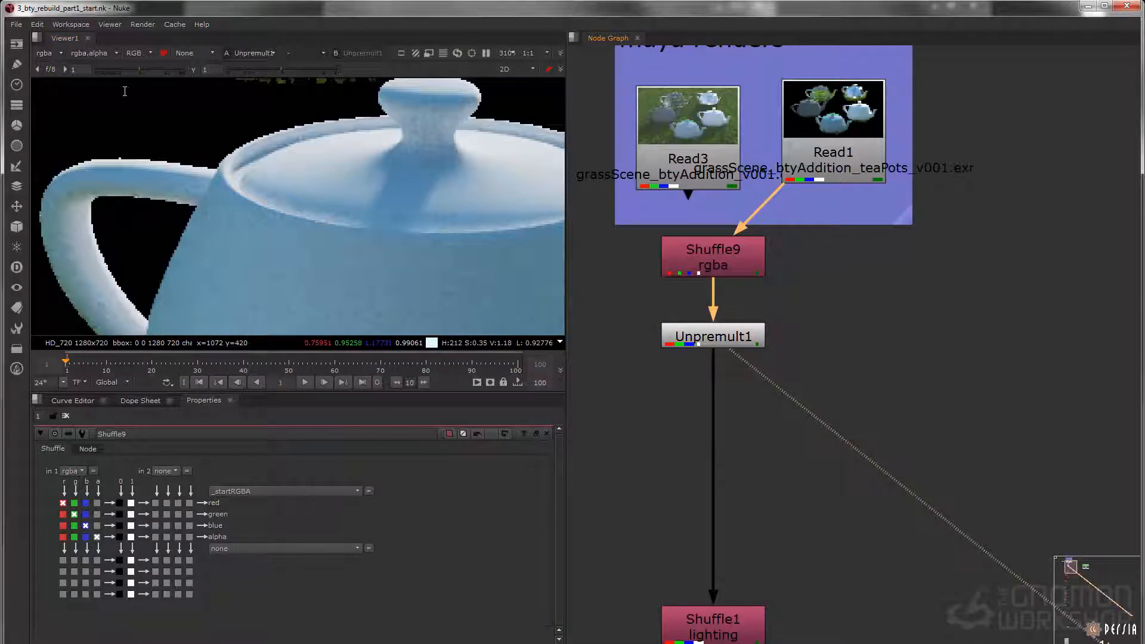
left_click(51, 53)
left_click(75, 131)
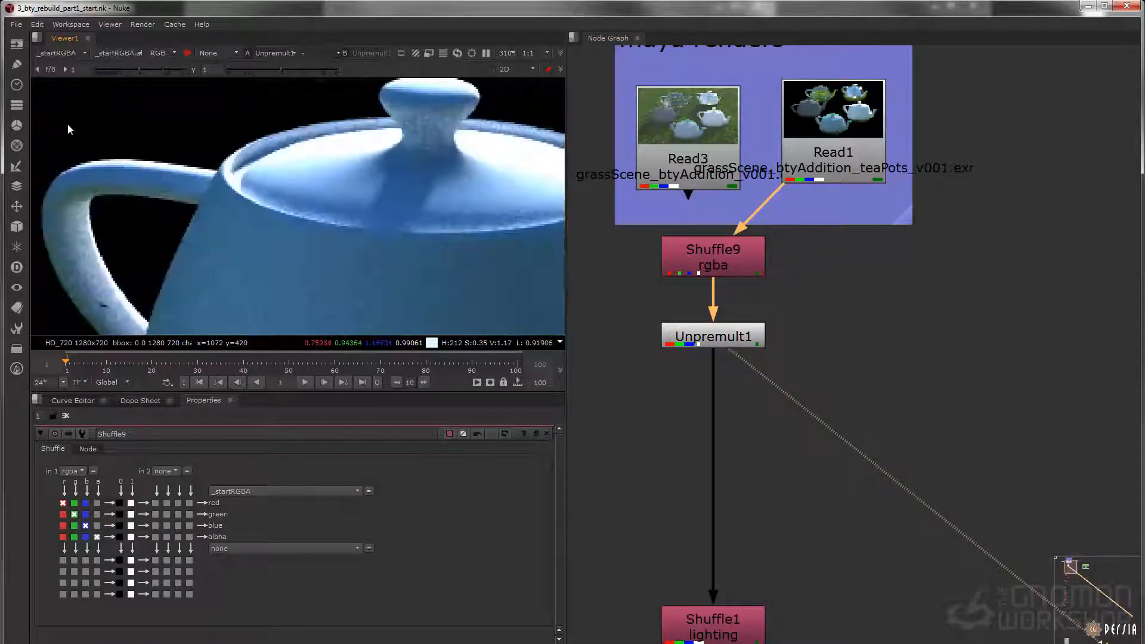
Set the Unpremult node to divide all layers.
double_click(692, 336)
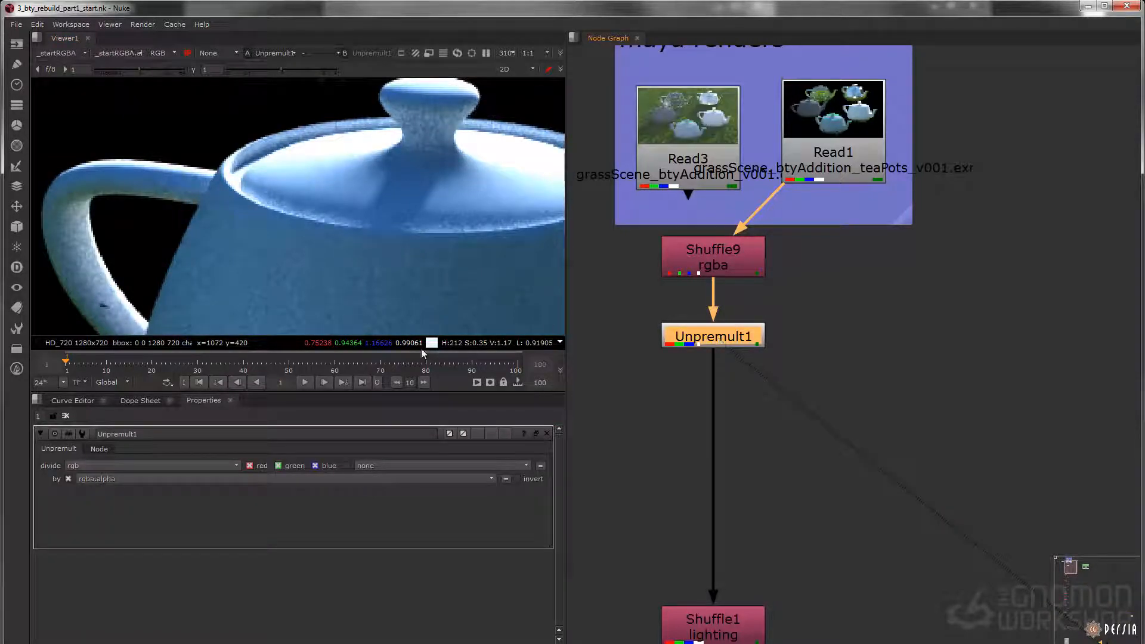
left_click(112, 466)
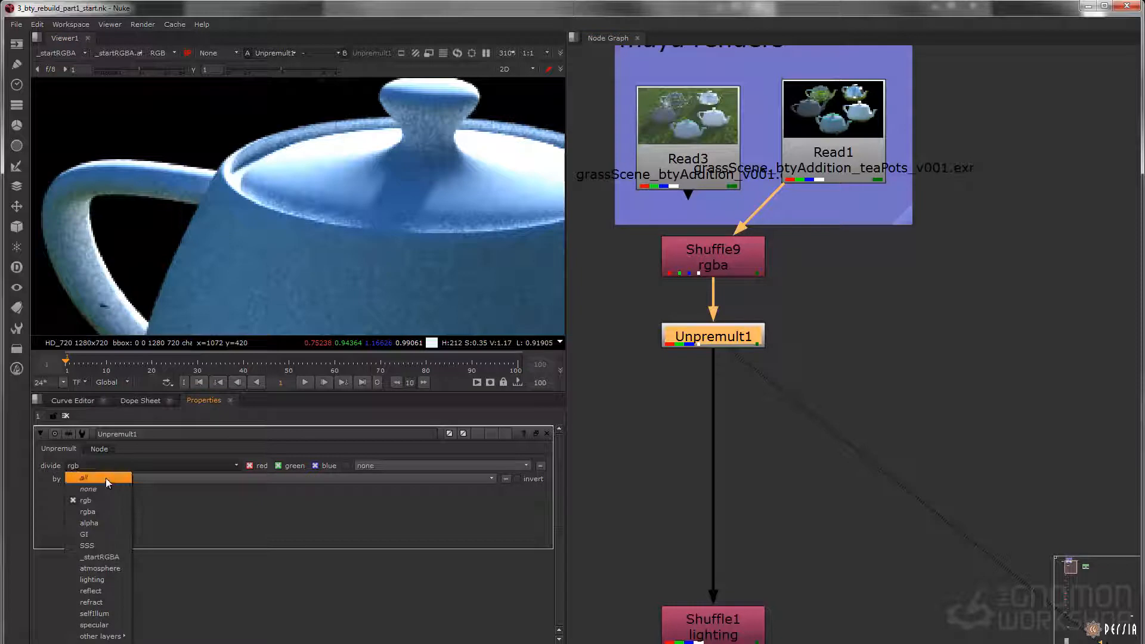
left_click(109, 474)
scroll(688, 340, "down", 5)
scroll(713, 319, "up", 3)
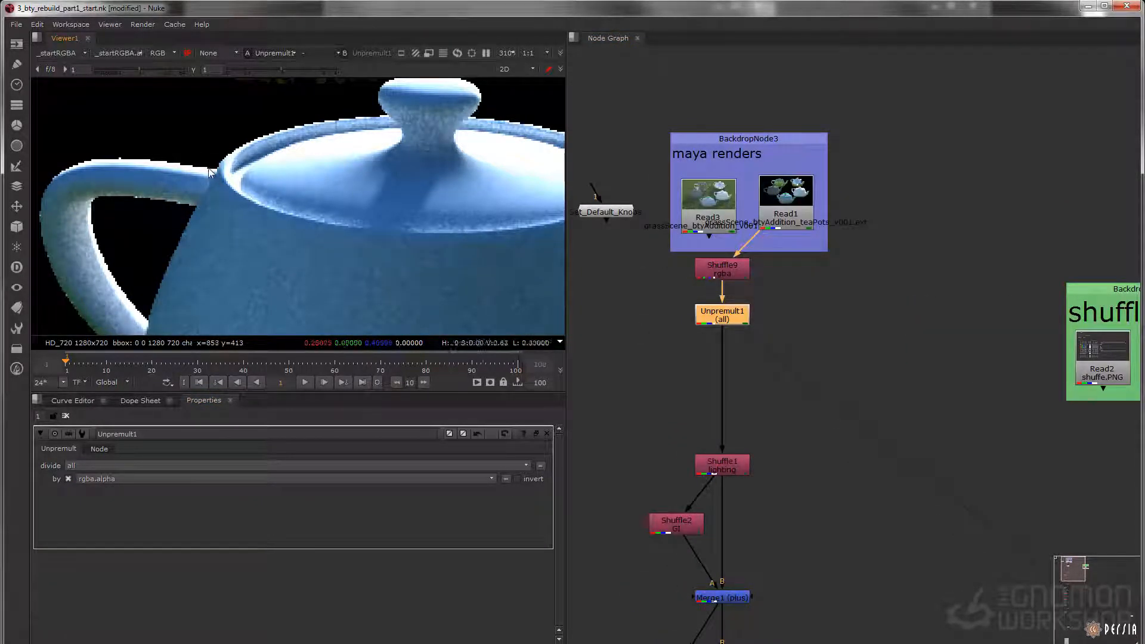
Sample pixel values along the white teapot's edge where the handle meets the rim in the _startRGBA layer.
scroll(239, 191, "up", 5)
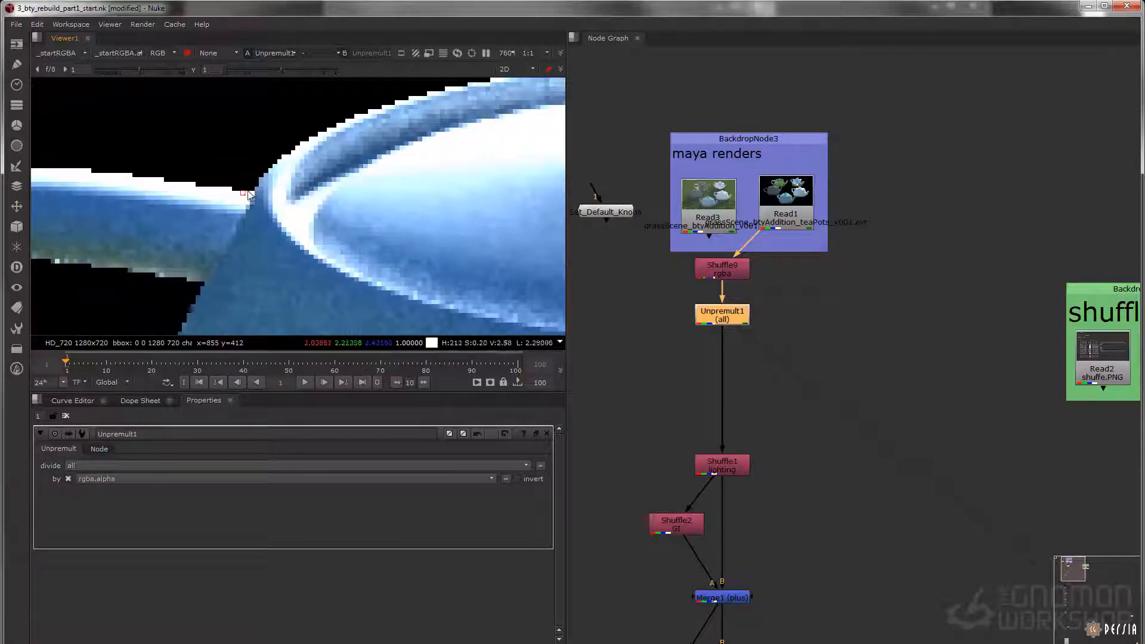
left_click(247, 194, "ctrl")
left_click_drag(247, 195, 262, 175, "ctrl")
Move the Shuffle and Unpremult nodes further below the maya renders backdrop.
middle_click_drag(755, 318, 757, 313)
left_click_drag(655, 350, 733, 306)
scroll(740, 325, "up", 3)
left_click(793, 318)
left_click(728, 340)
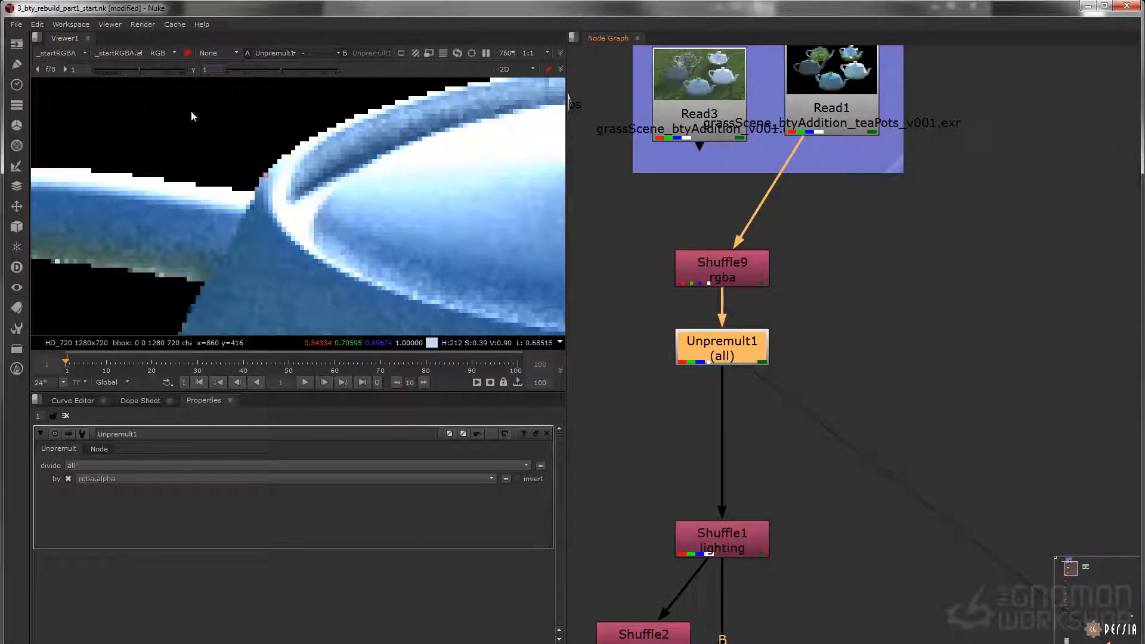
Compare the alpha along the teapot's edge in the _startRGBA layer and the rgba layer.
key("a")
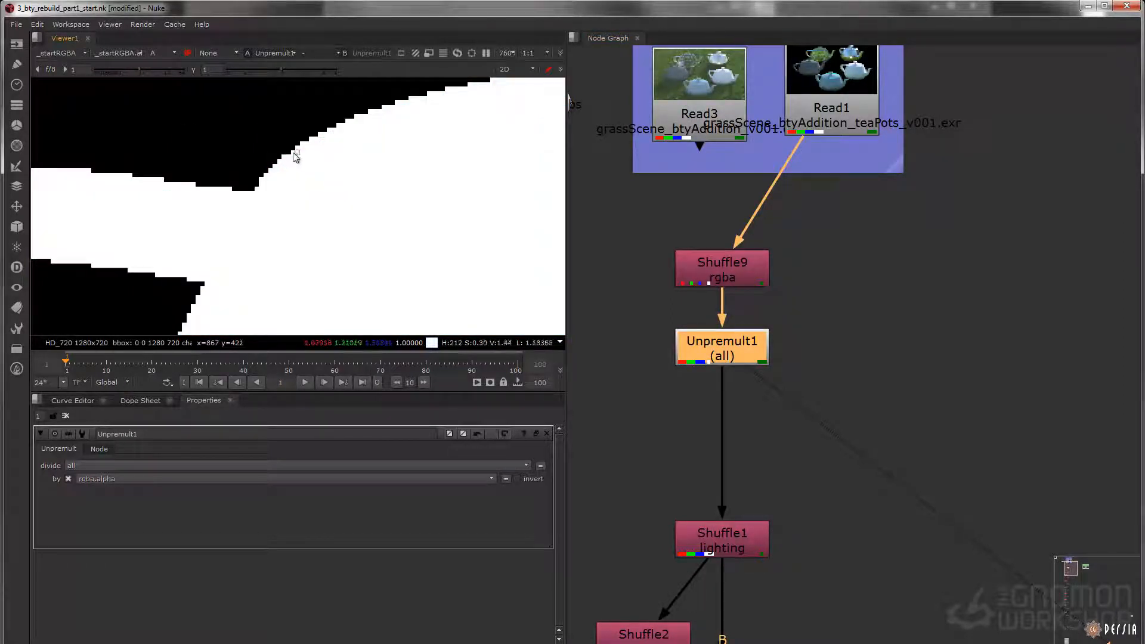
left_click_drag(296, 149, 287, 149, "ctrl")
left_click(72, 53)
left_click(77, 88)
Add a Copy node between the Unpremult and the lighting Shuffle and swap its inputs so the Unpremult feeds B.
middle_click_drag(745, 351, 742, 314)
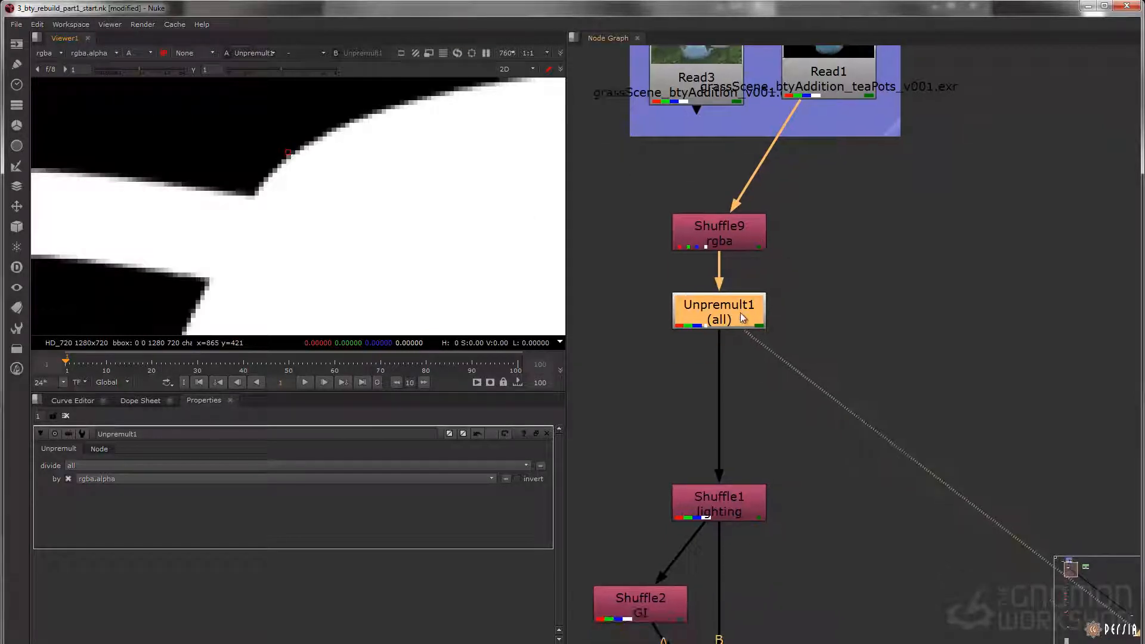
key("Tab")
type("copy")
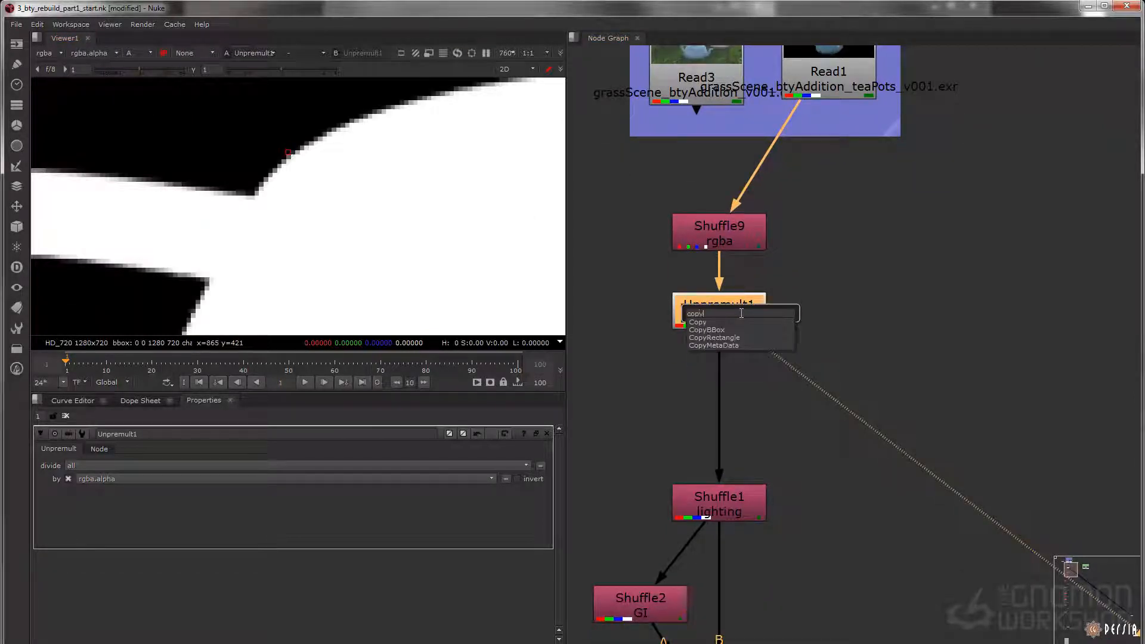
key("Return")
left_click_drag(872, 316, 748, 414)
key("shift+x")
scroll(751, 365, "down", 3)
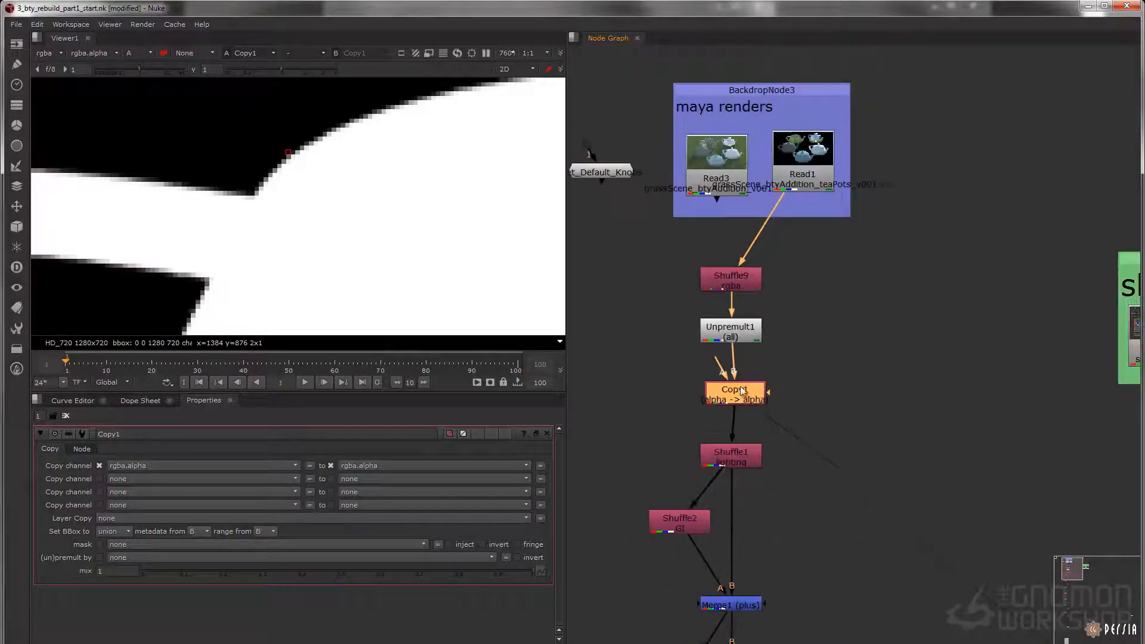
scroll(746, 335, "up", 3)
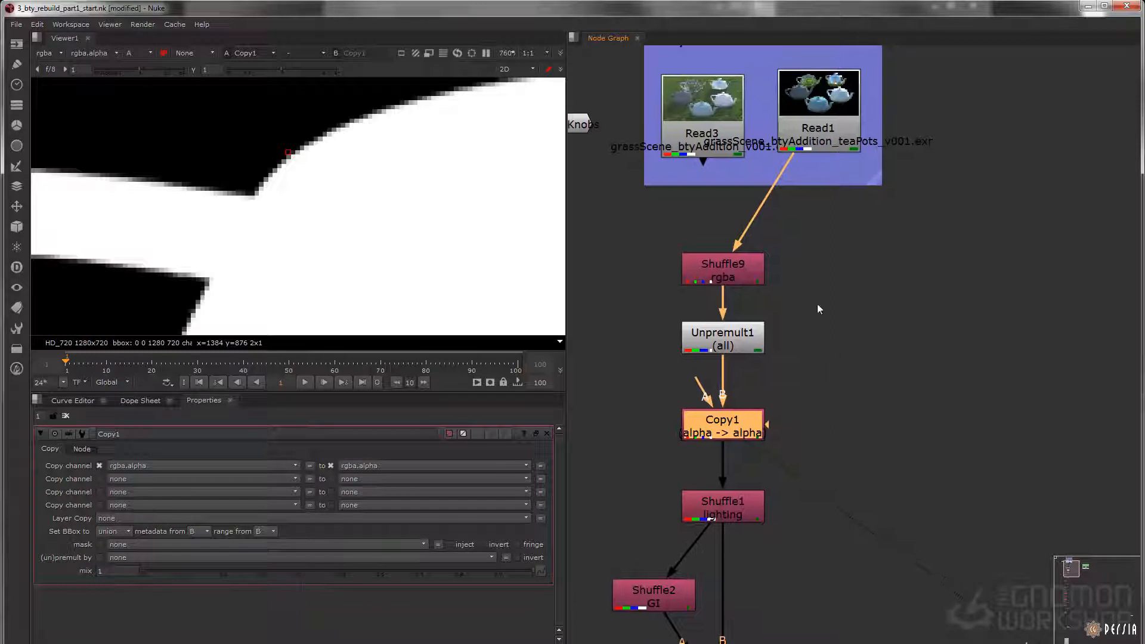
Connect the Copy node's A input to the Shuffle above the Unpremult and route the connection through a dot.
middle_click_drag(756, 387, 748, 366)
left_click_drag(719, 361, 730, 248)
key("period")
left_click_drag(725, 252, 726, 245)
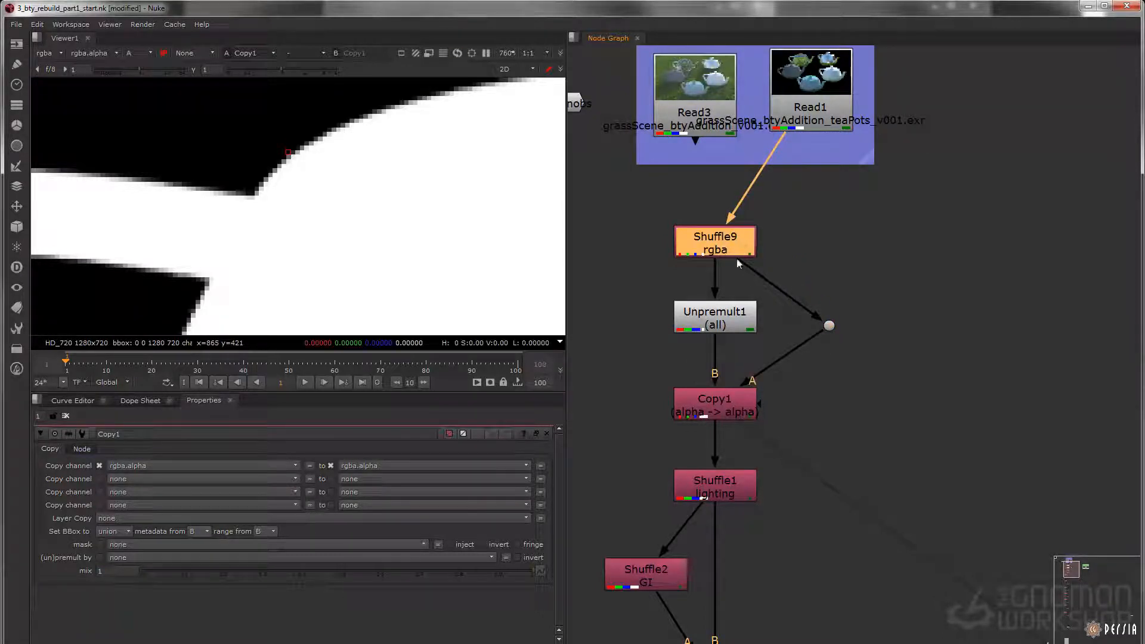
Turn off the alpha channel copy in the Copy node and set its layer copy to _startRGBA.
left_click(724, 417)
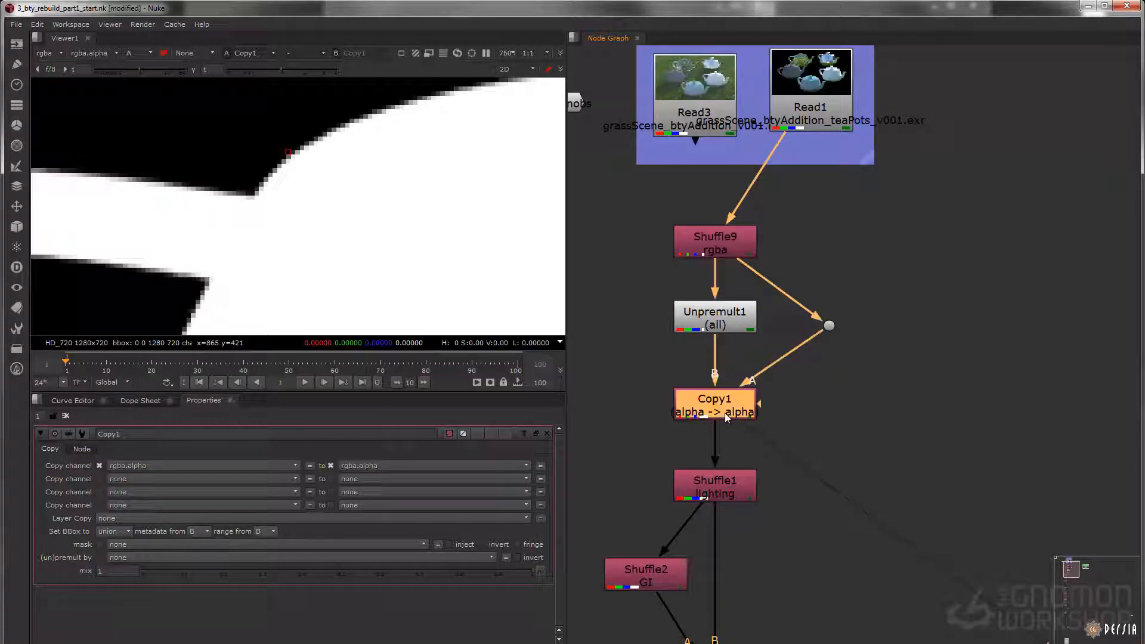
key("a")
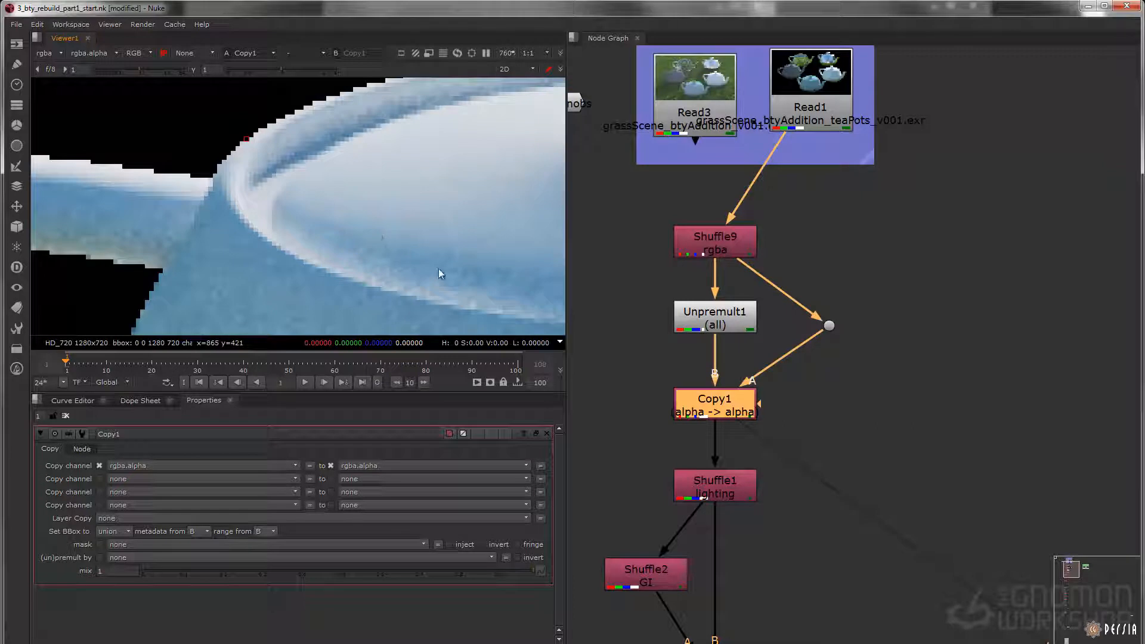
left_click(99, 466)
left_click(330, 466)
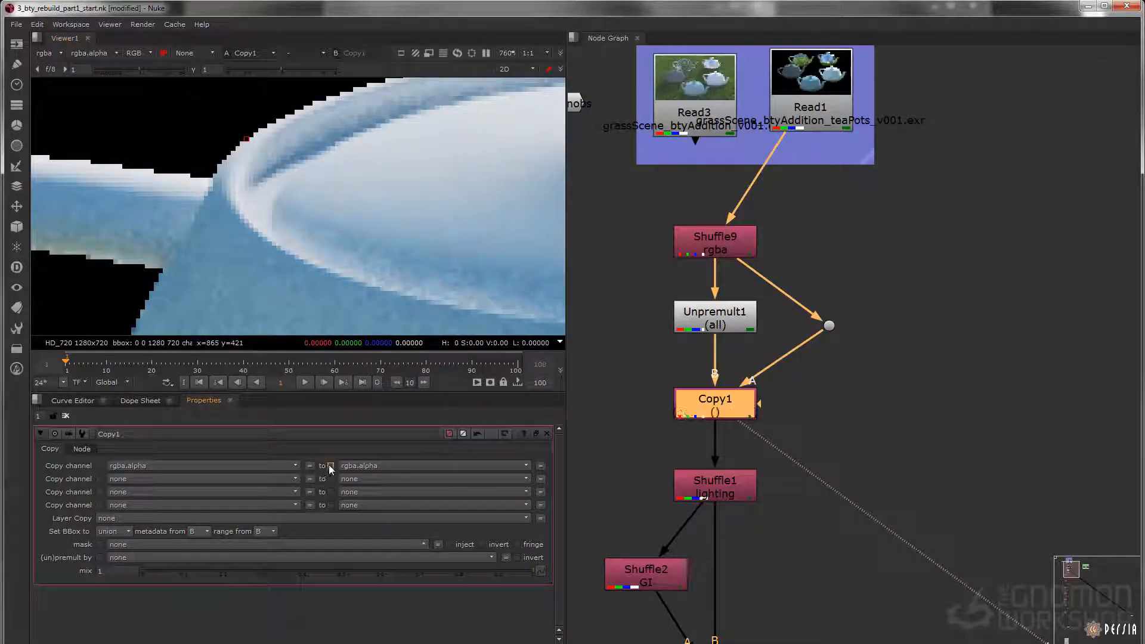
left_click(113, 518)
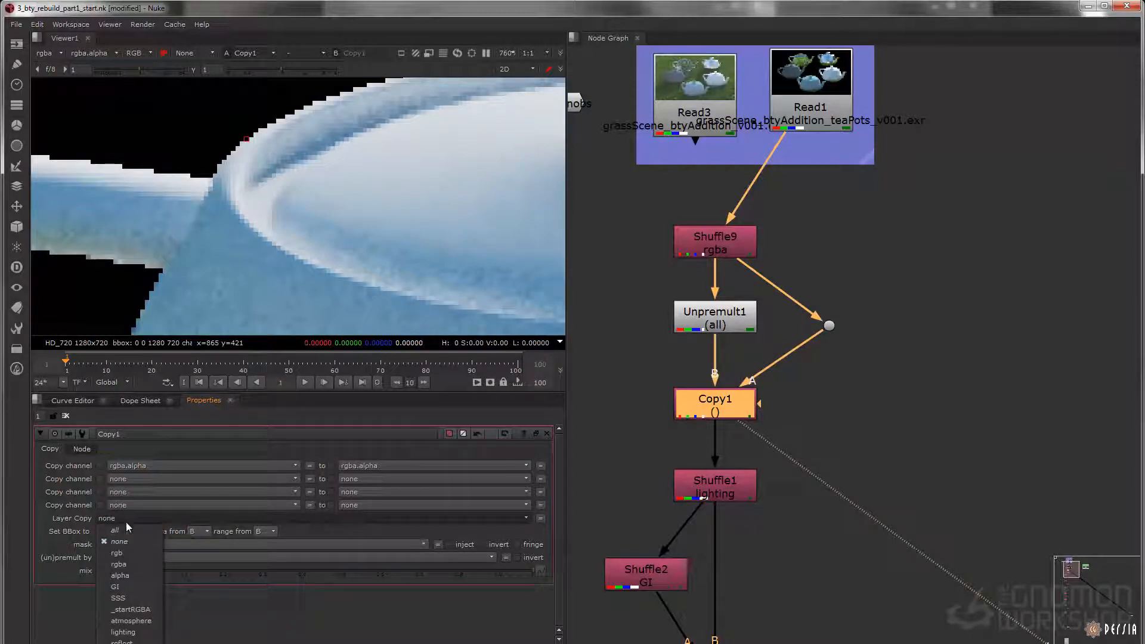
left_click(139, 608)
left_click(727, 340)
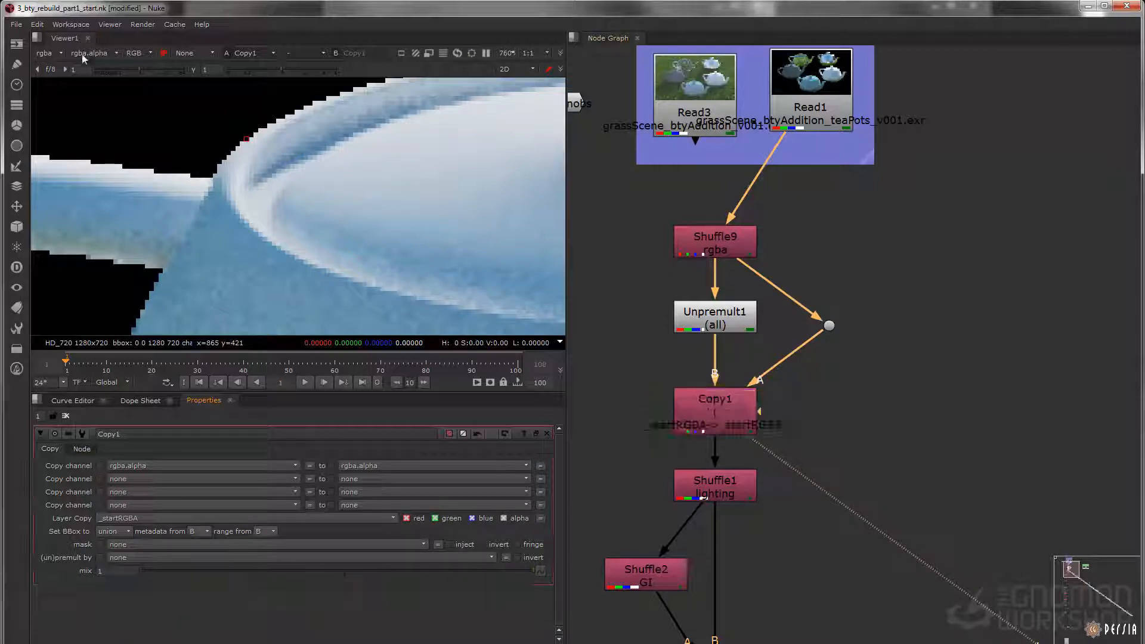
Check the teapots' edges in the _startRGBA layer at the Copy node.
left_click(48, 52)
left_click(69, 133)
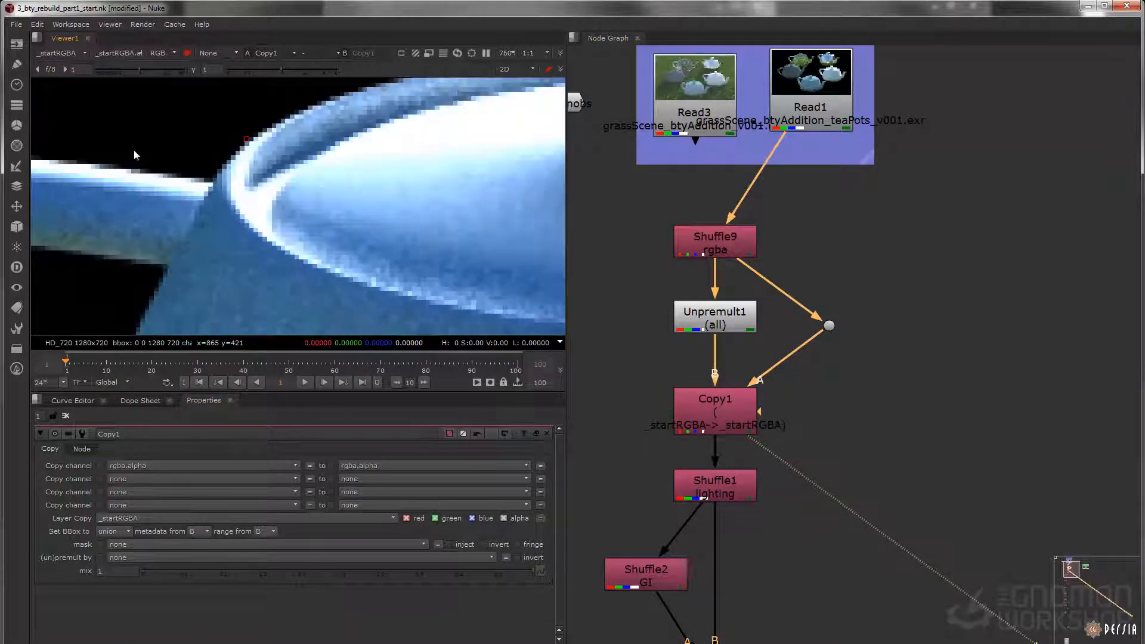
scroll(267, 168, "down", 10)
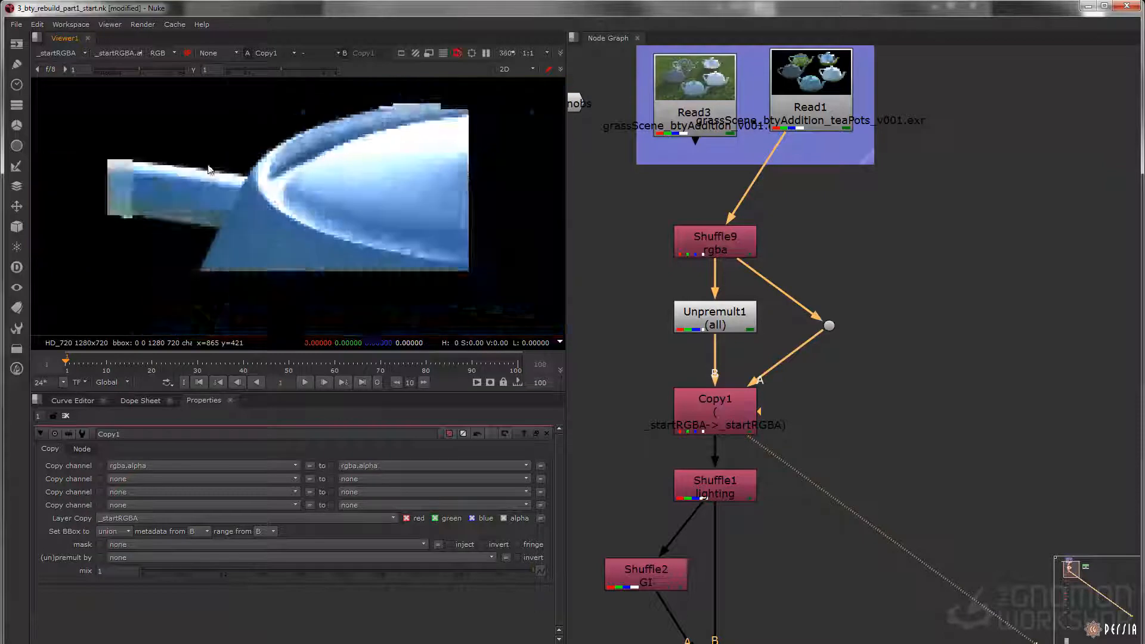
scroll(330, 195, "up", 5)
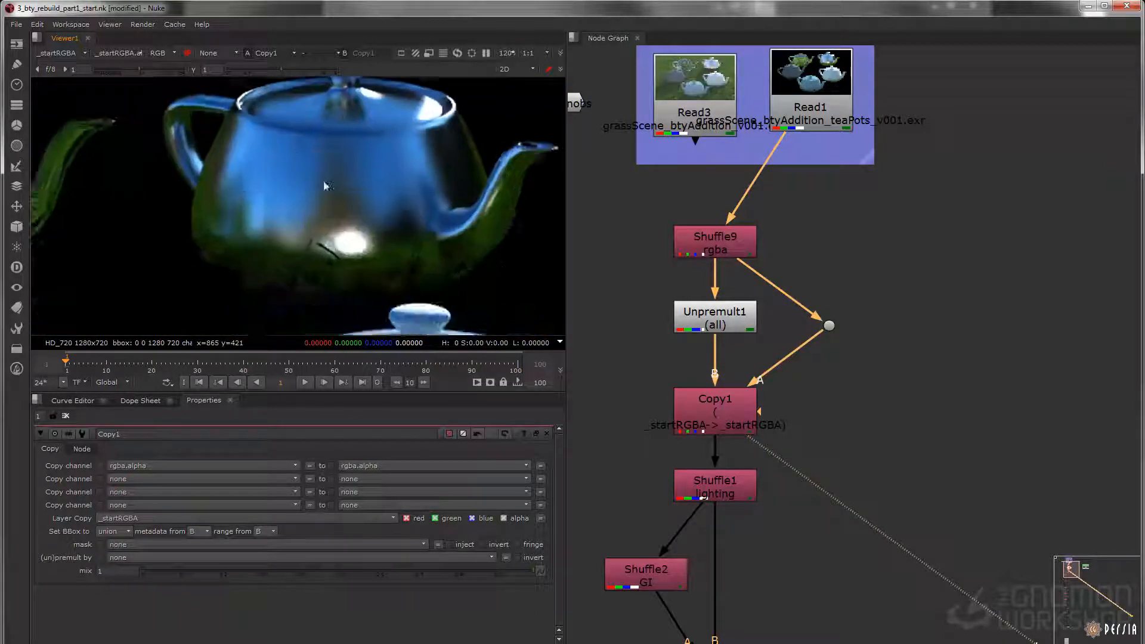
Examine the teapot's rim and handle edges in the lighting layer and return the viewer to _startRGBA.
left_click(58, 53)
left_click(82, 56)
left_click(80, 157)
scroll(366, 209, "down", 4)
middle_click_drag(366, 305, 367, 210)
scroll(368, 209, "up", 5)
scroll(332, 149, "up", 6)
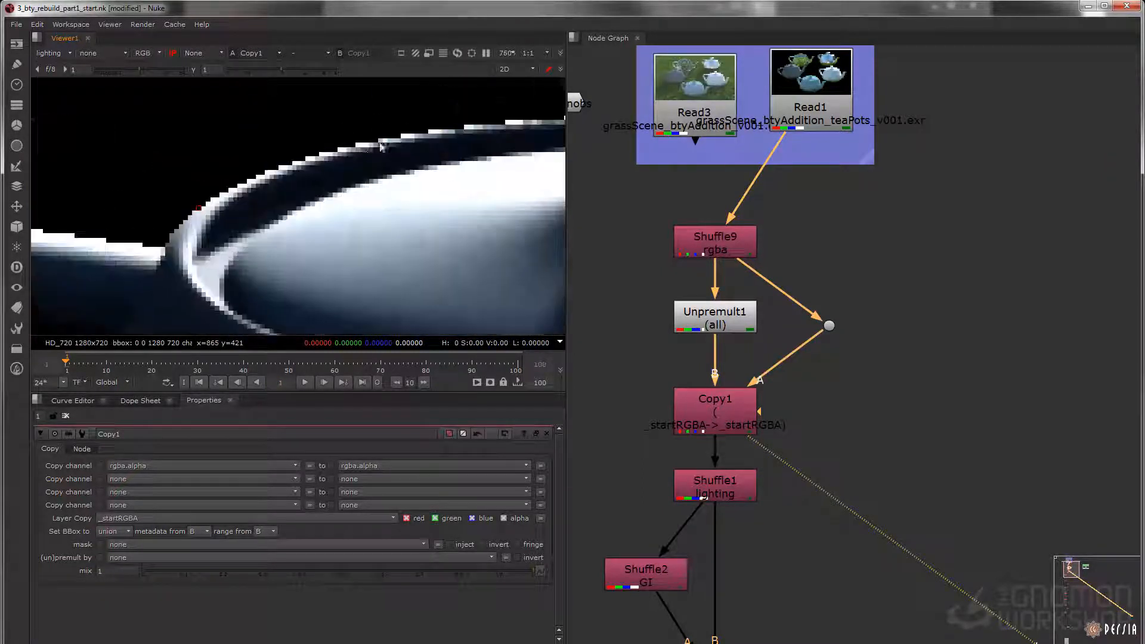
scroll(440, 159, "down", 5)
scroll(289, 194, "up", 3)
left_click(60, 54)
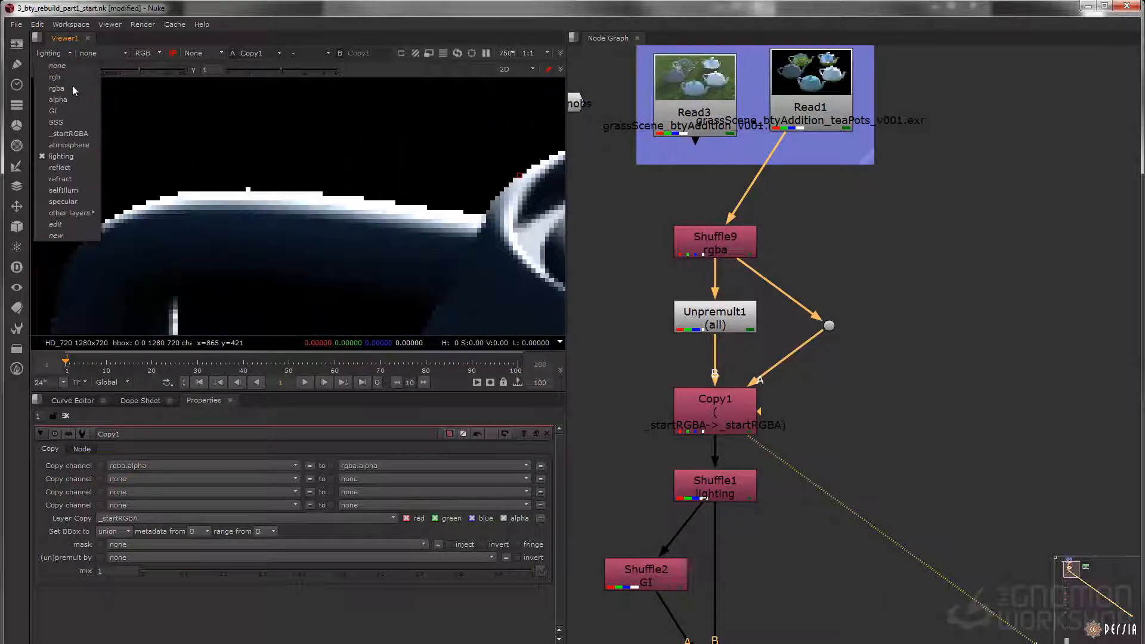
left_click(68, 142)
scroll(286, 165, "down", 4)
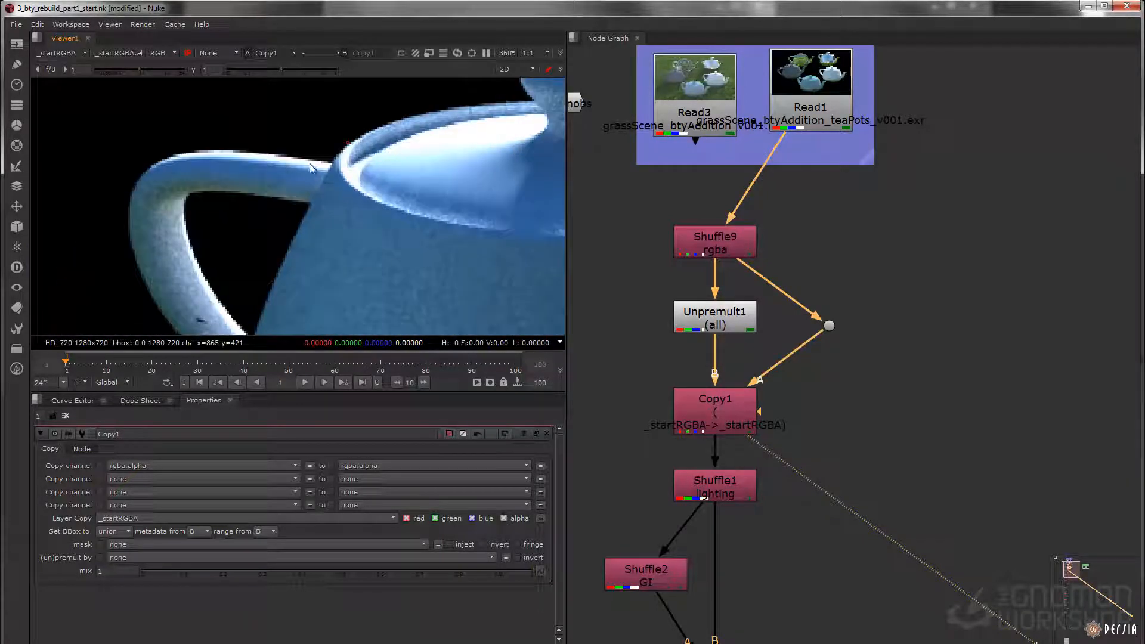
Space the Shuffle, Unpremult, dot and Copy nodes away from their neighbours, group them in a backdrop and open the backdrop's properties.
scroll(638, 287, "down", 5)
left_click_drag(728, 260, 718, 180)
middle_click_drag(759, 332, 761, 318)
left_click_drag(852, 267, 657, 438)
left_click_drag(753, 424, 748, 384)
left_click_drag(841, 409, 637, 256)
key("Tab")
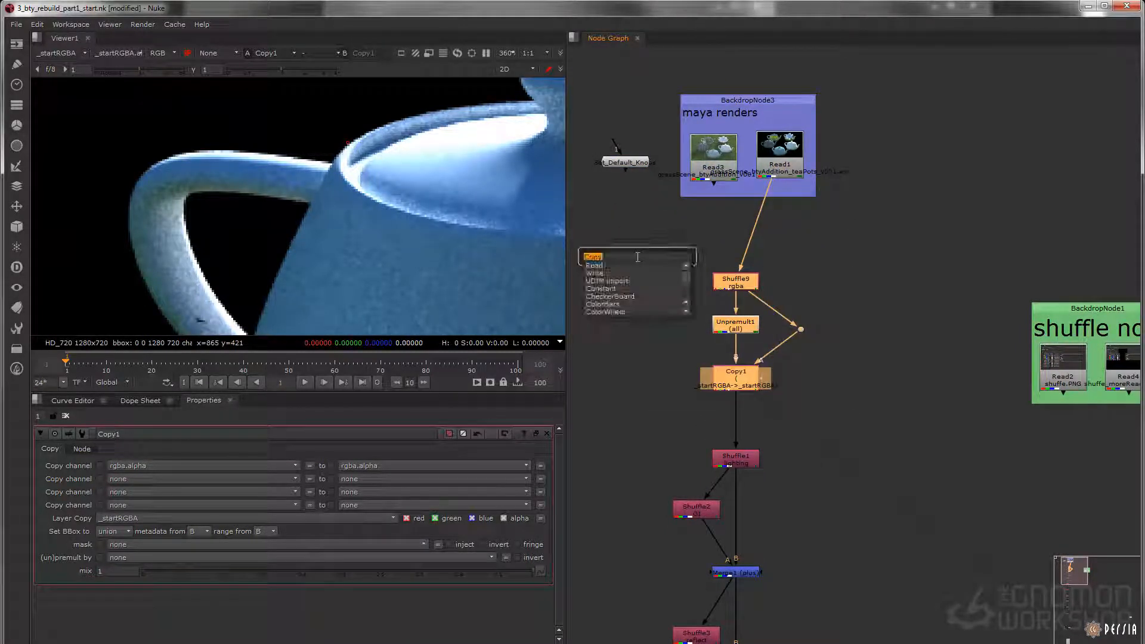
type("back")
key("Return")
middle_click_drag(636, 261, 634, 210)
left_click(749, 235)
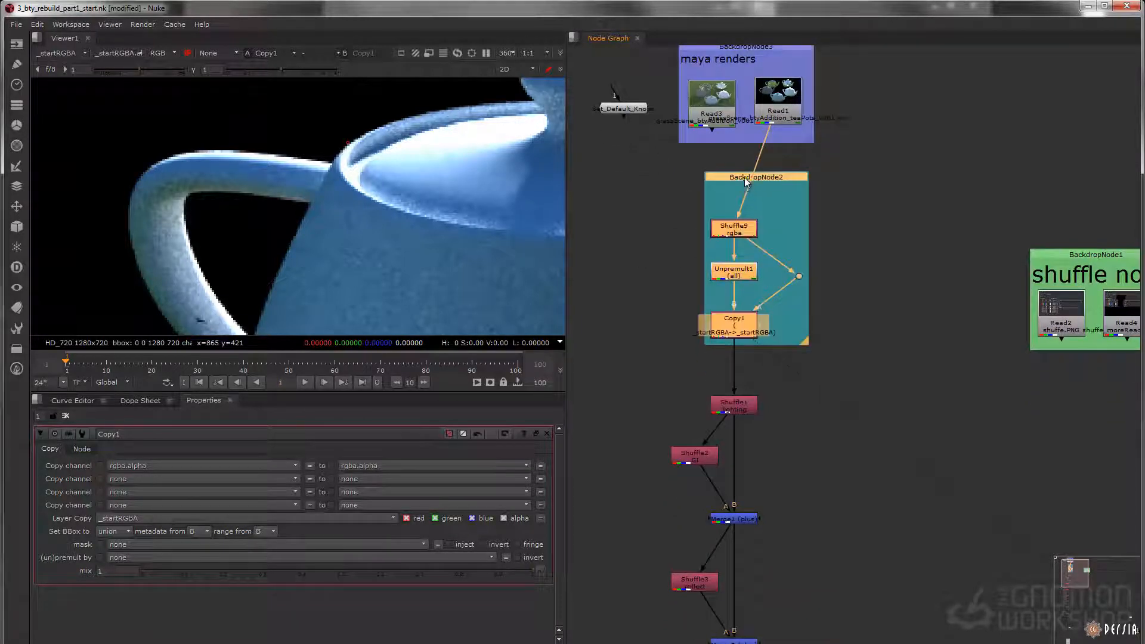
double_click(746, 182)
Show the Premult node at the end of the node tree in the viewer.
middle_click_drag(776, 324, 784, 208)
scroll(800, 239, "down", 3)
middle_click_drag(784, 596, 768, 99)
scroll(736, 290, "up", 3)
left_click_drag(664, 287, 926, 457)
key("1")
left_click(810, 358)
Insert a Shuffle node between the last plus Merge and the Premult.
middle_click_drag(810, 357, 797, 377)
key("Tab")
type("Shuffle")
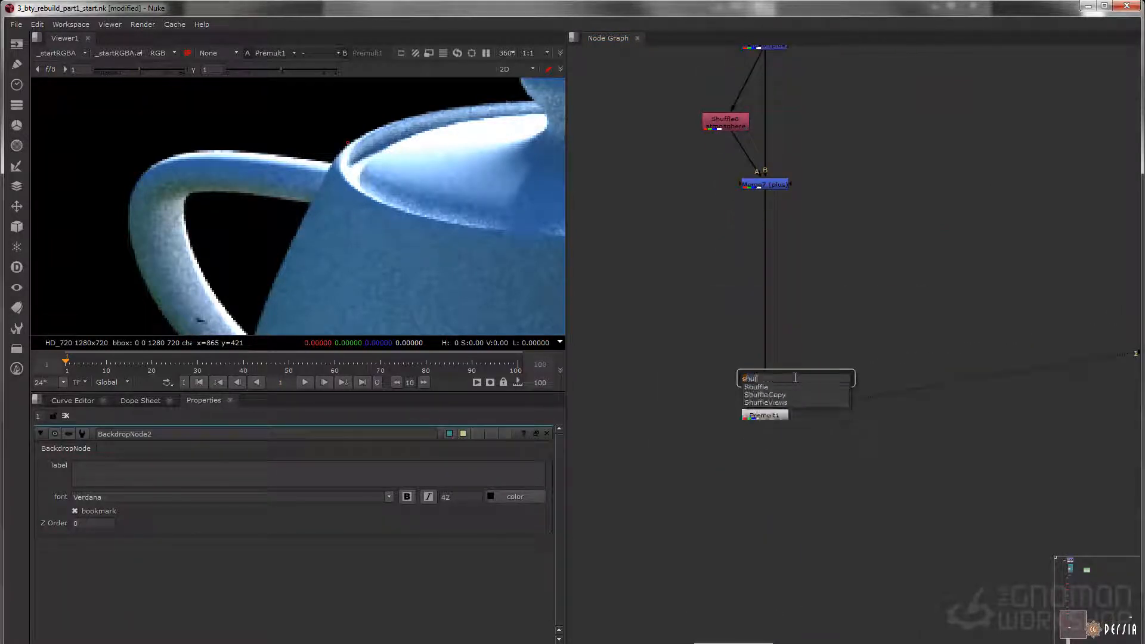
key("Return")
scroll(797, 377, "up", 3)
left_click_drag(797, 376, 765, 365)
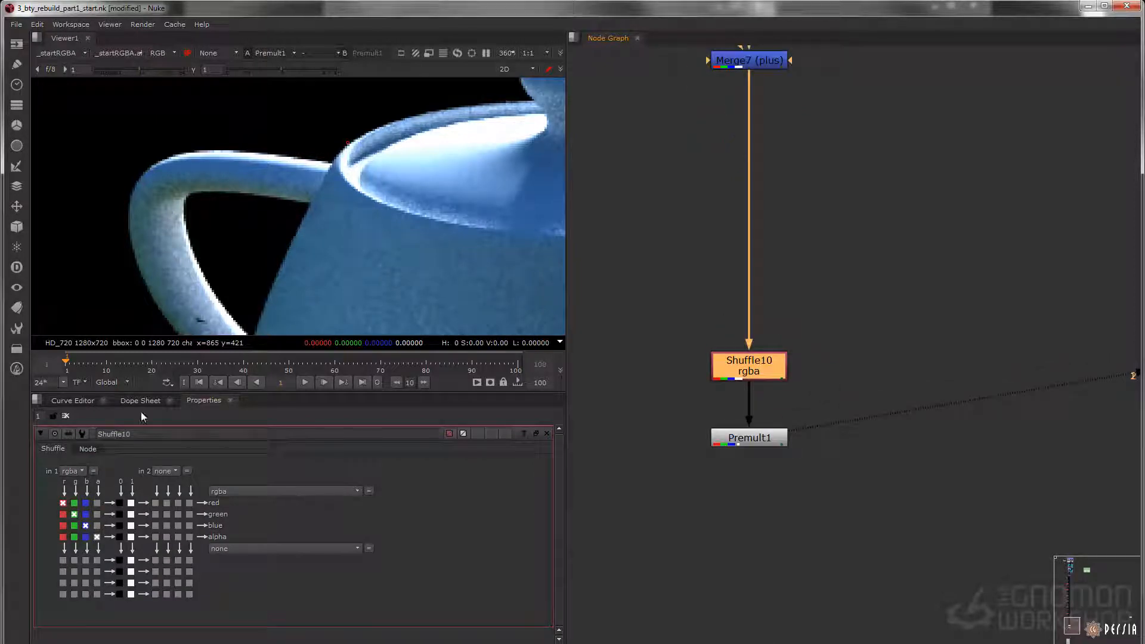
Set the new Shuffle's second input to _startRGBA and feed its alpha into the rgba alpha output.
left_click(168, 470)
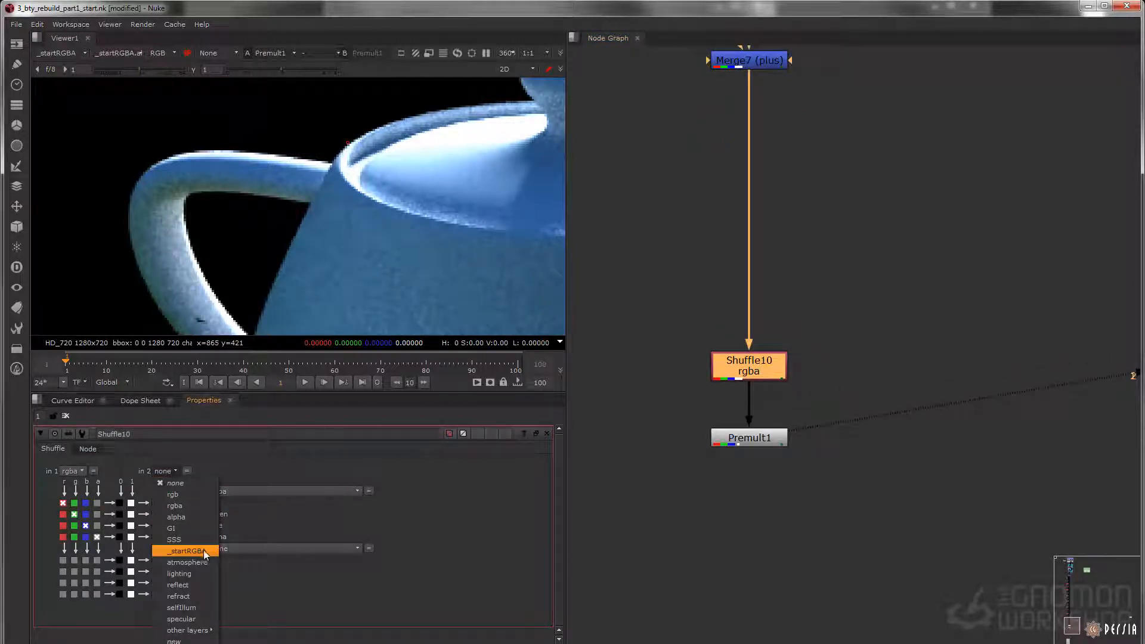
left_click(220, 472)
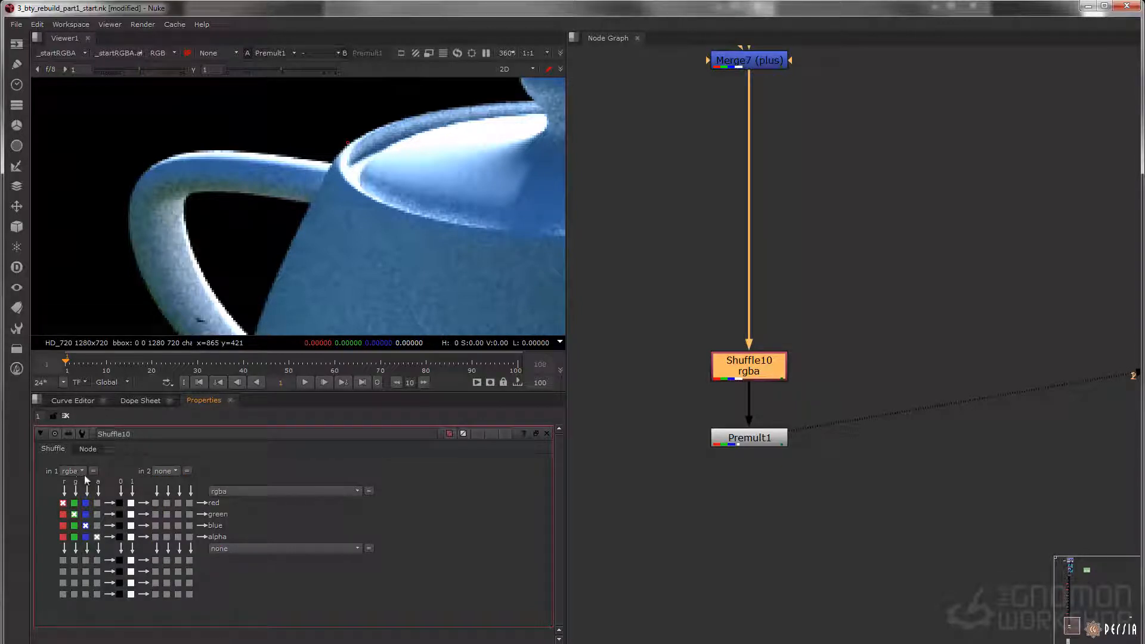
left_click(164, 472)
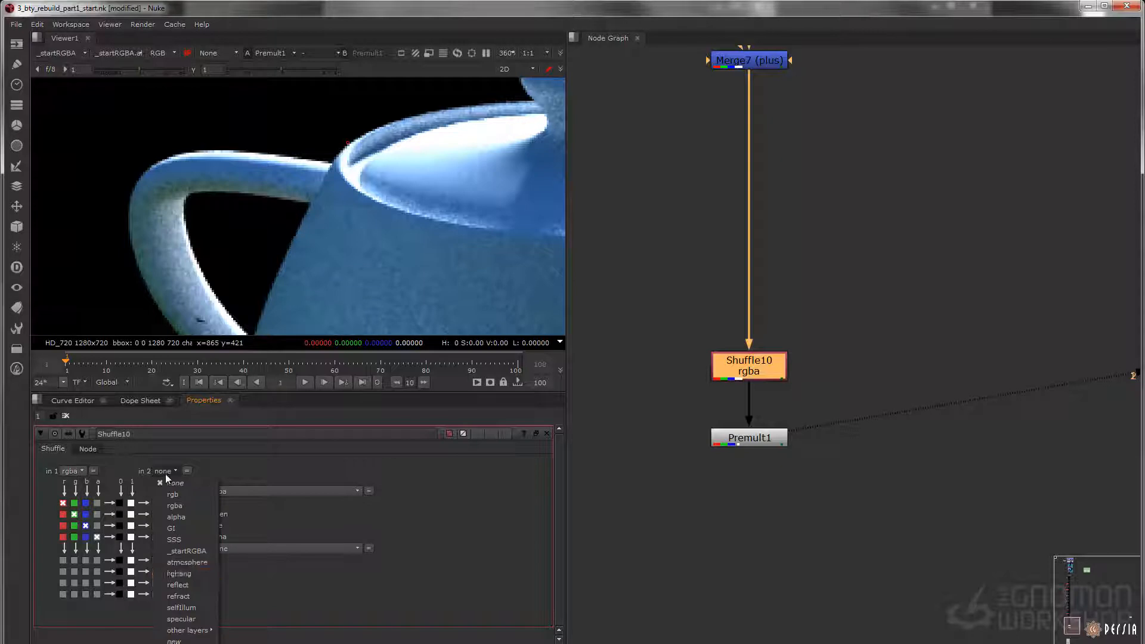
left_click(195, 551)
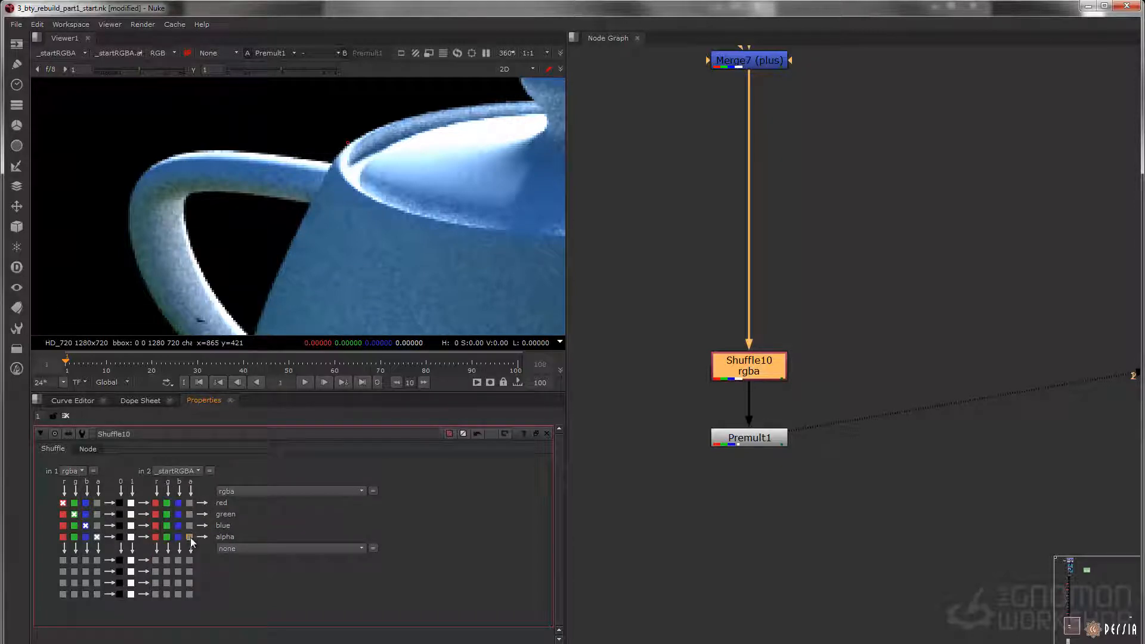
left_click(190, 537)
Inspect the reflective teapot's rim and handle edges at the Premult node in the rgba layer.
scroll(371, 185, "down", 8)
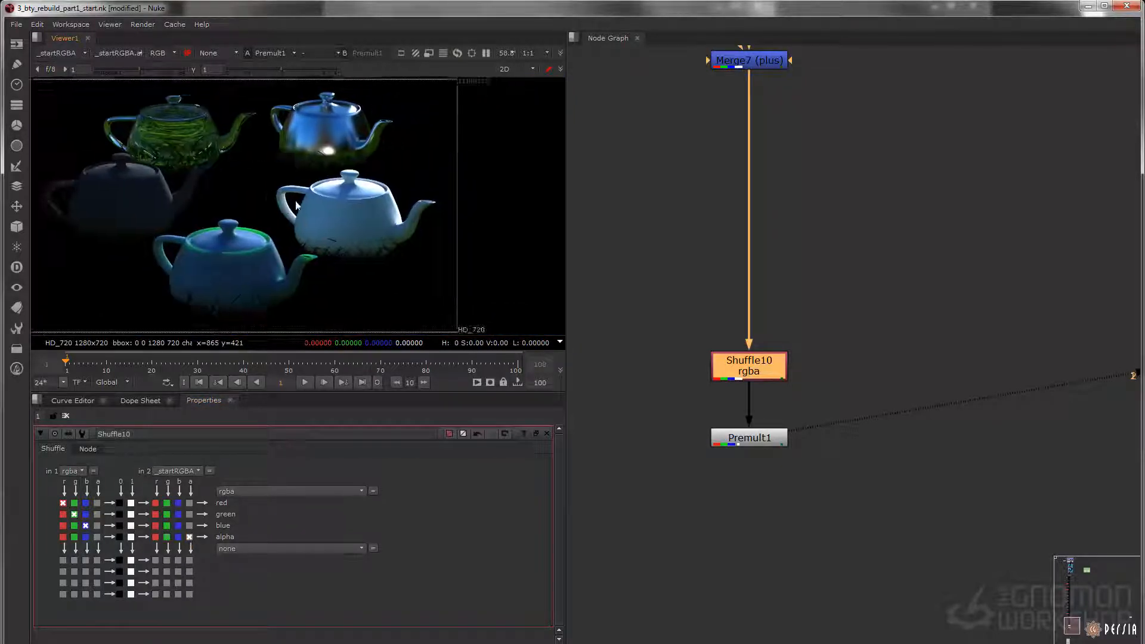
key("f")
left_click(77, 52)
left_click(74, 88)
scroll(373, 205, "up", 7)
middle_click_drag(269, 201, 320, 246)
middle_click_drag(311, 131, 306, 284)
middle_click_drag(287, 90, 292, 186)
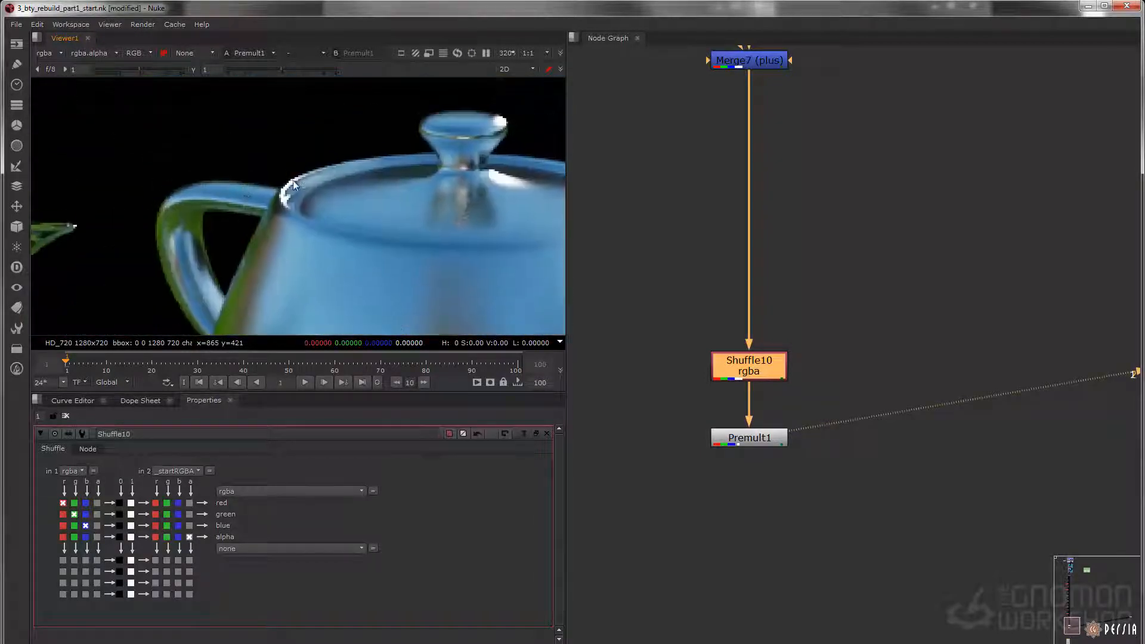
scroll(292, 185, "up", 4)
Compare the Premult node's alpha channel with the new Shuffle node disabled and enabled.
key("a")
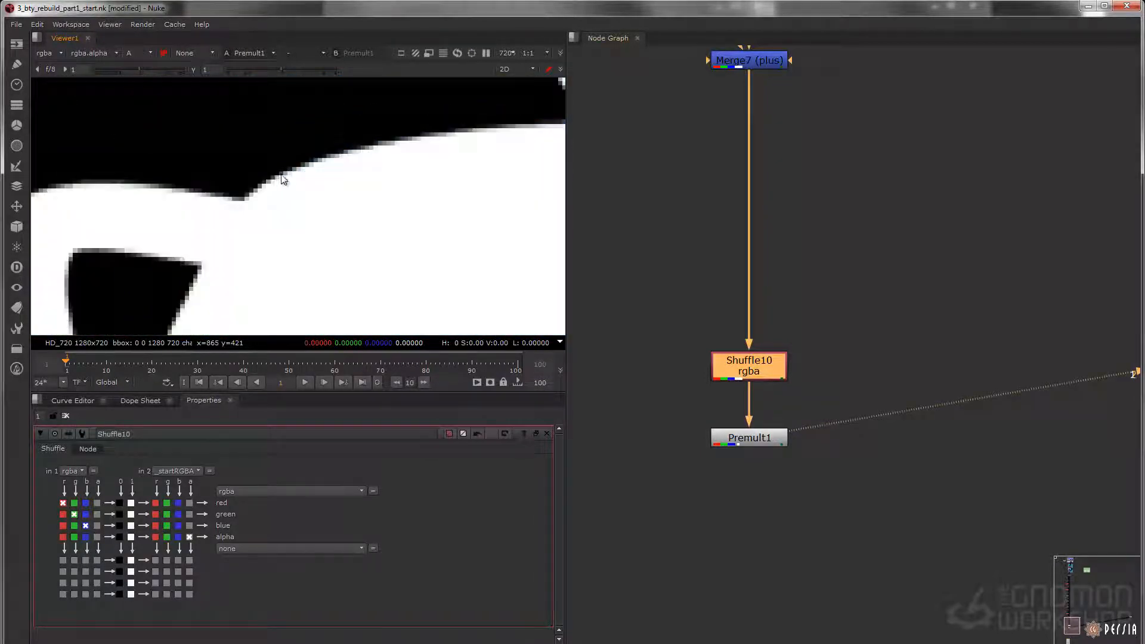
key("d")
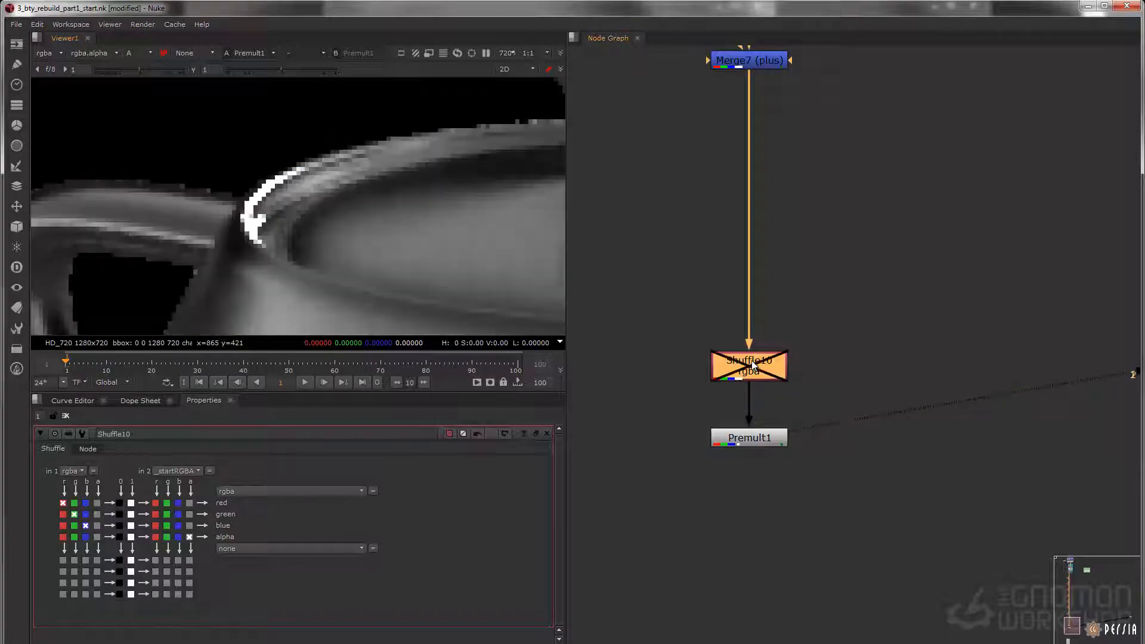
key("d")
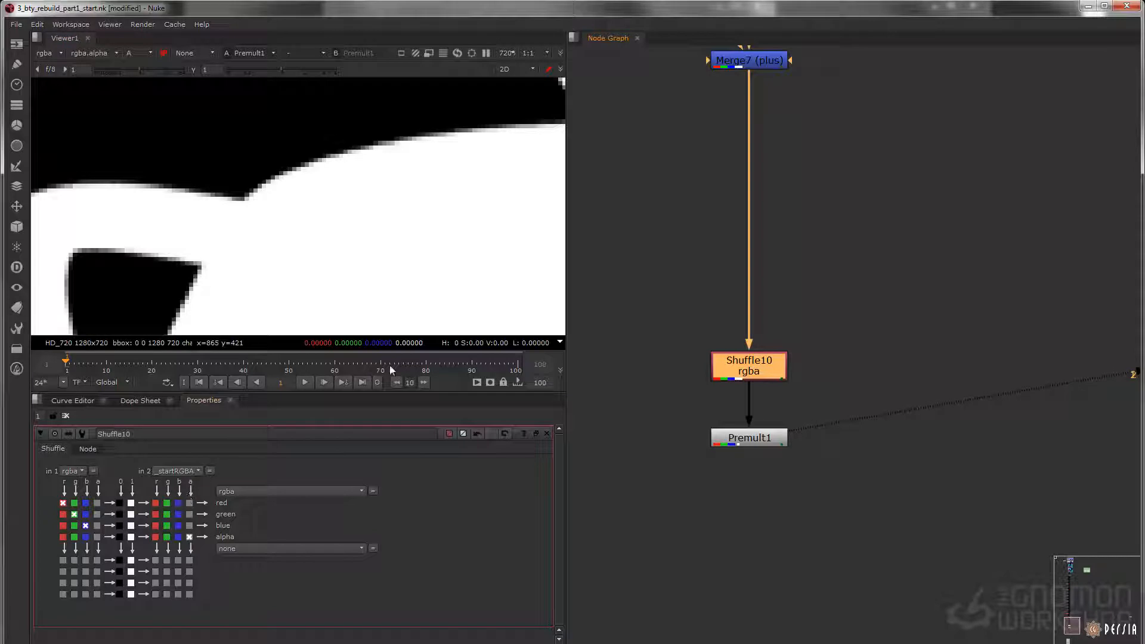
Compare the reflective teapot's rim and handle edges in RGB with the Premult node disabled and enabled.
left_click_drag(661, 396, 857, 480)
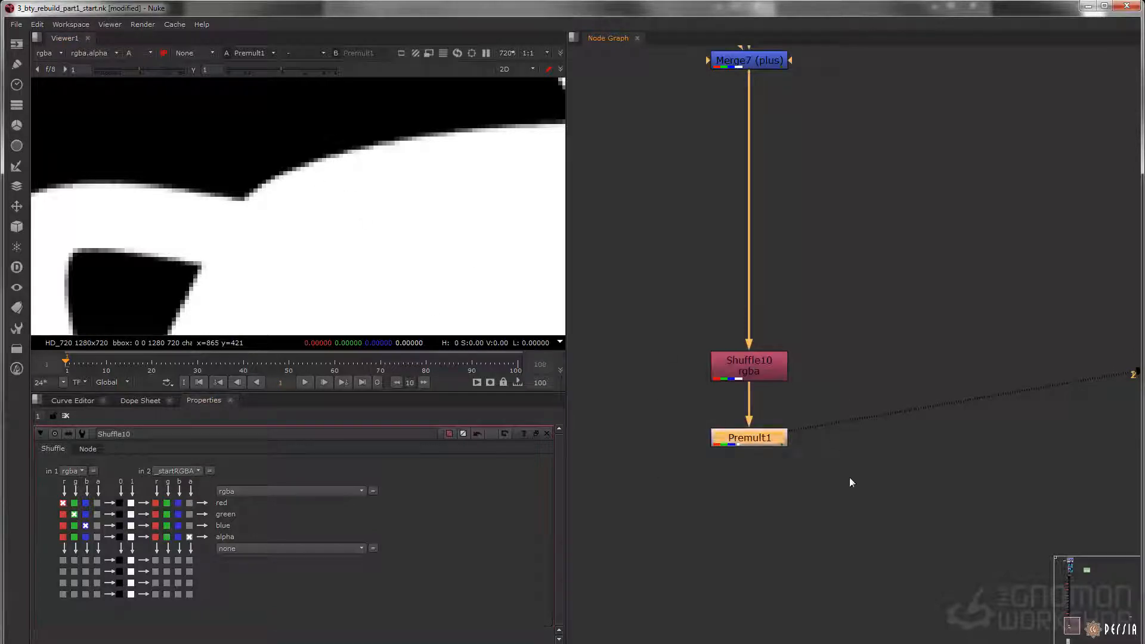
key("r")
key("r")
left_click_drag(663, 403, 856, 478)
key("d")
key("d")
key("d")
key("d")
key("d")
key("d")
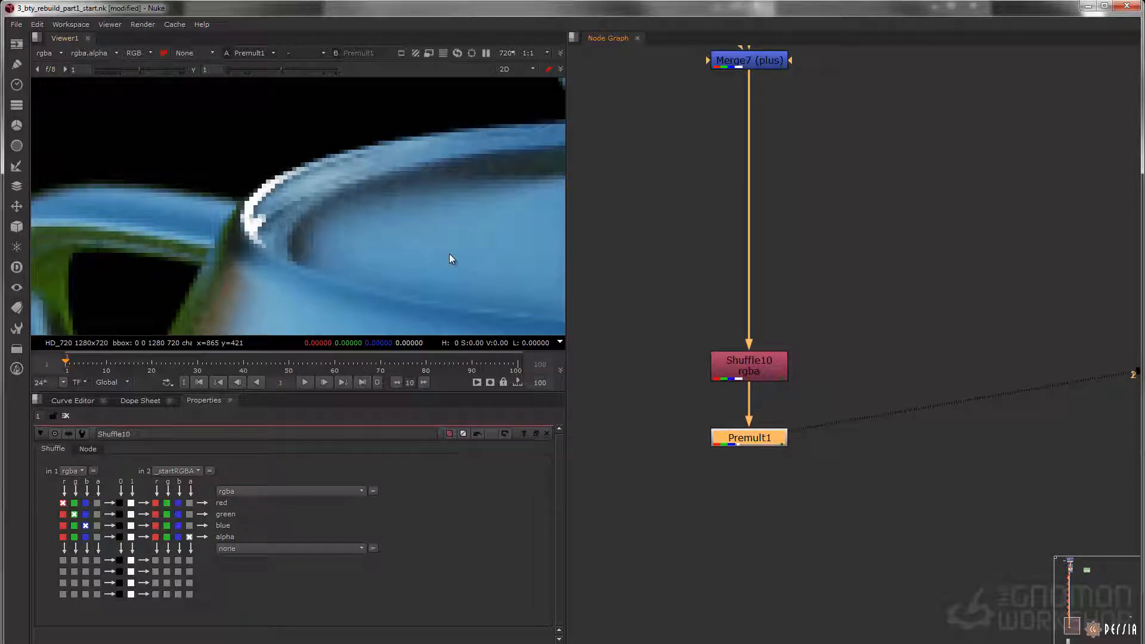
Add a Backdrop behind the alpha-restoring Shuffle and the Premult node.
left_click_drag(673, 315, 859, 510)
key("Tab")
type("back")
key("Return")
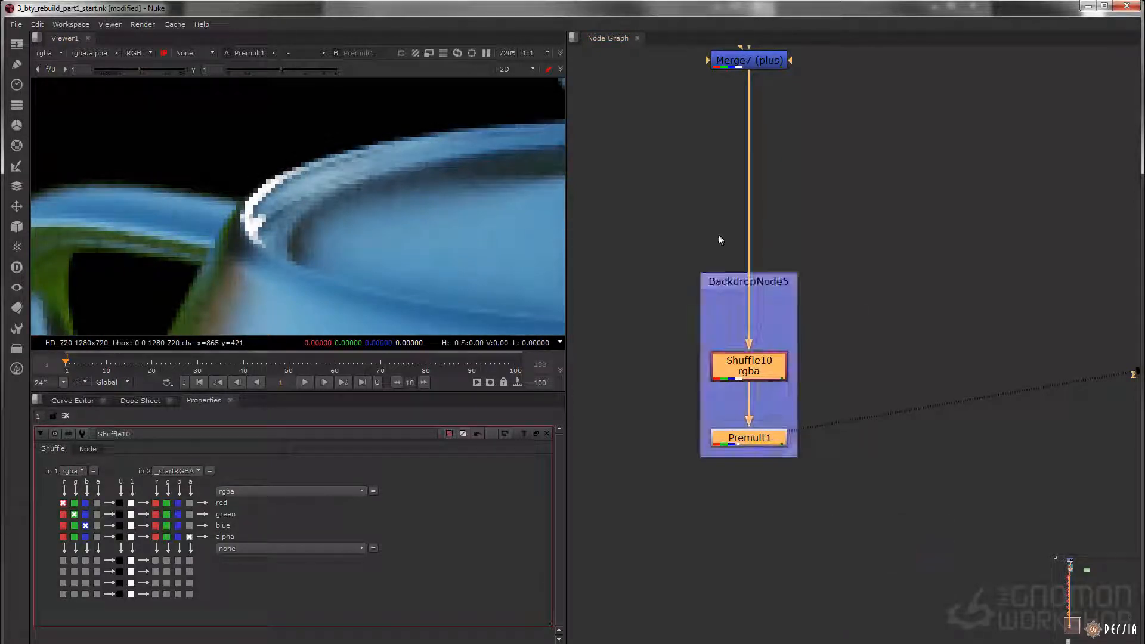
Reconnect the first Shuffle's input at the top of the tree to the grass scene render, Read3.
scroll(818, 314, "down", 10)
scroll(756, 233, "up", 2)
left_click_drag(782, 196, 657, 495)
key("f")
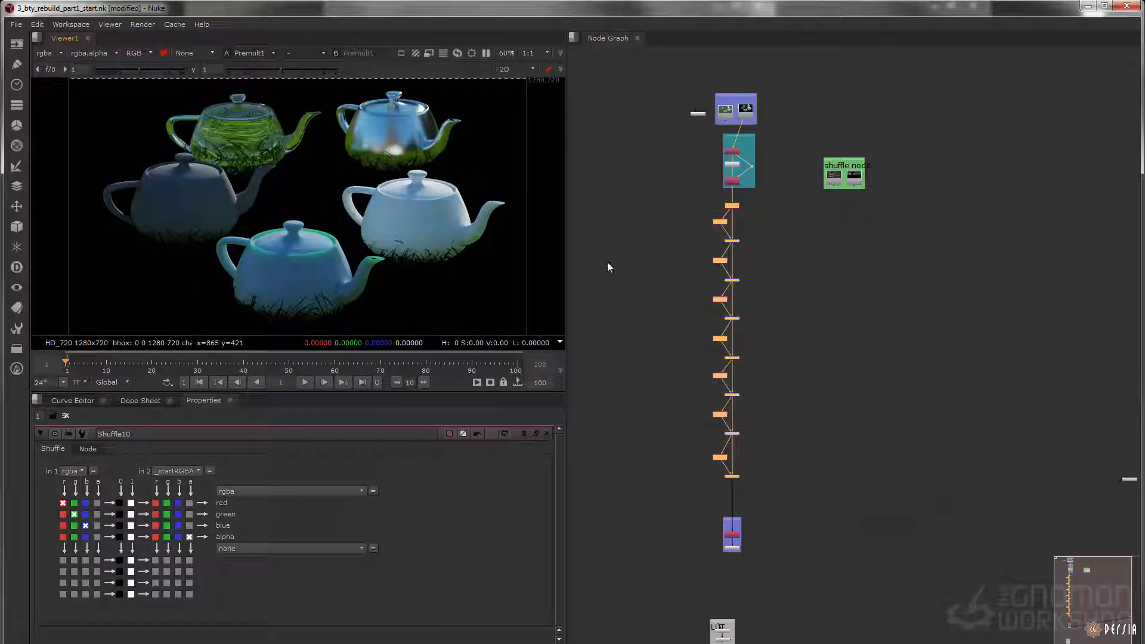
scroll(738, 123, "up", 6)
middle_click_drag(762, 120, 760, 188)
left_click_drag(759, 188, 680, 168)
scroll(793, 213, "down", 3)
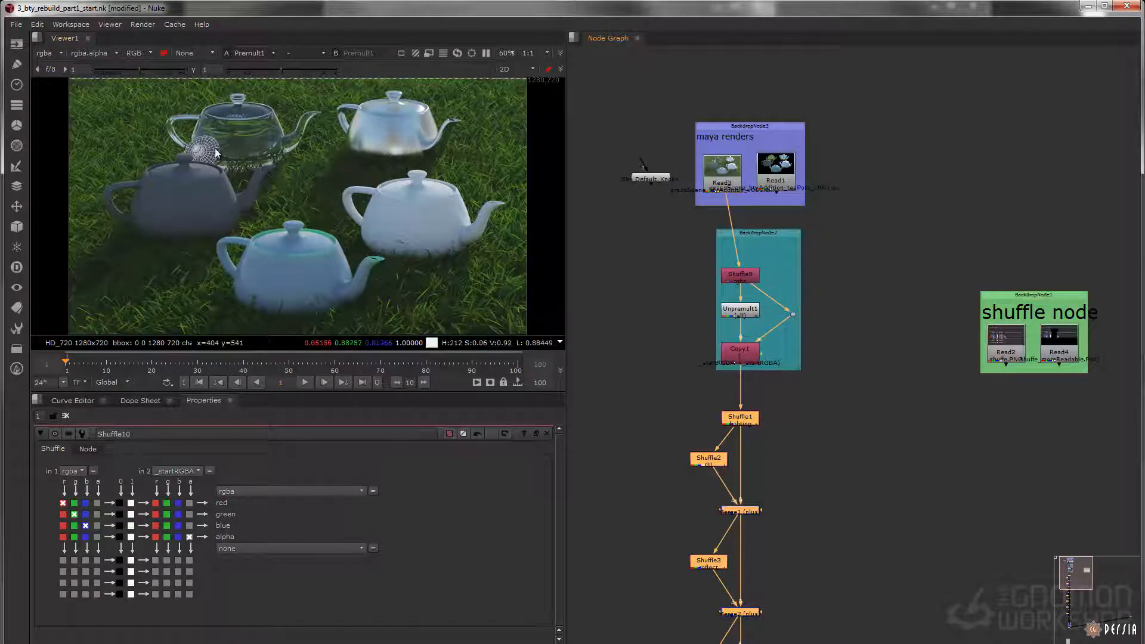
Insert a Grade node after the selfIllum Shuffle and set its multiply to 0.
middle_click_drag(792, 471, 782, 266)
middle_click_drag(759, 434, 765, 202)
scroll(723, 362, "up", 4)
middle_click_drag(722, 400, 724, 158)
scroll(667, 294, "up", 3)
left_click(703, 235)
key("g")
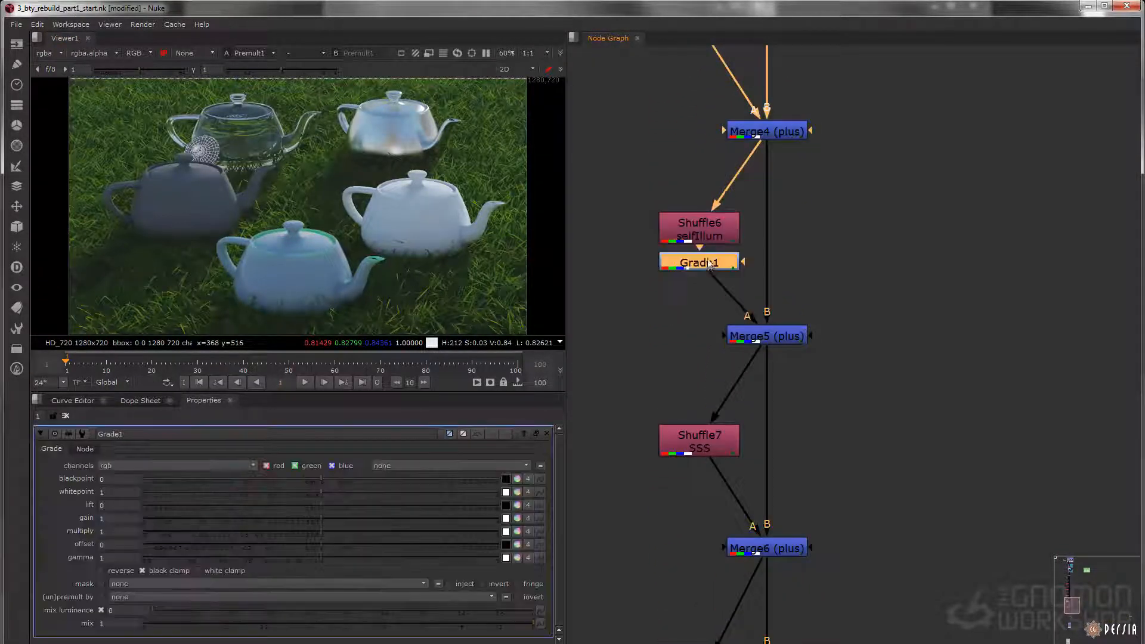
left_click_drag(706, 258, 711, 285)
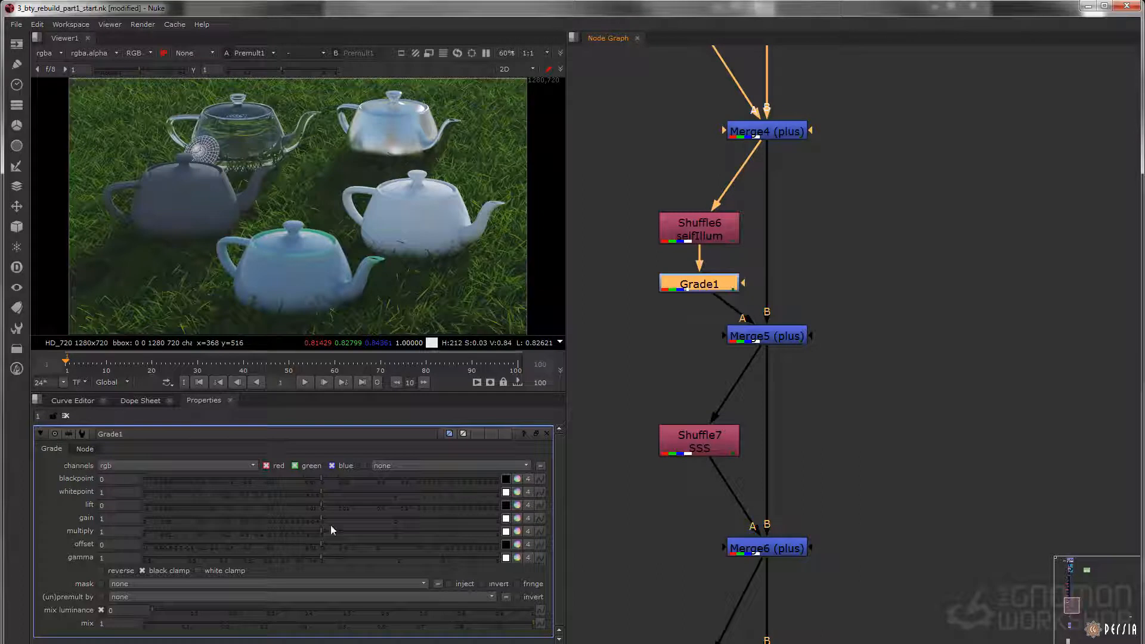
left_click_drag(320, 530, 146, 520)
scroll(785, 351, "down", 4)
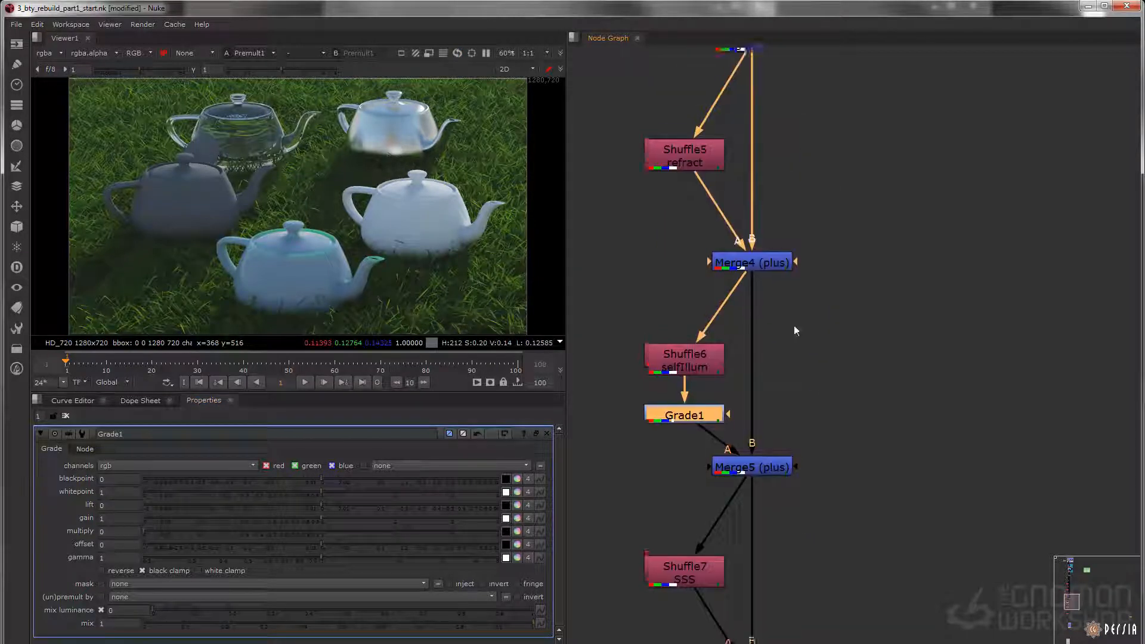
Insert a Grade node after the specular Shuffle and set its multiply to 13.
scroll(753, 269, "up", 3)
middle_click_drag(713, 116, 715, 347)
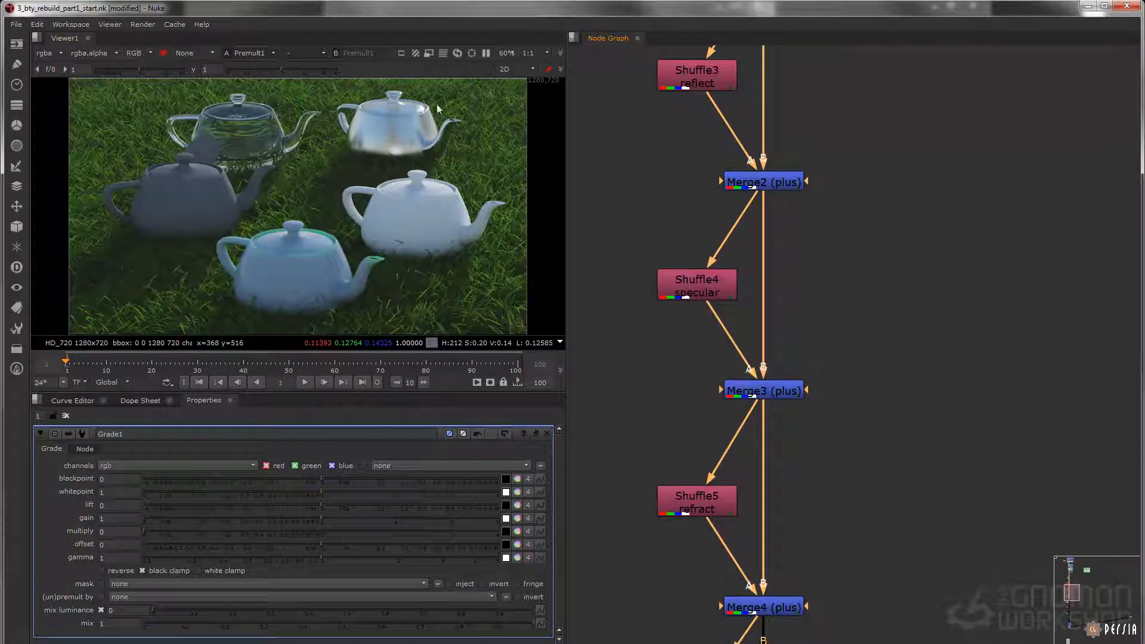
left_click_drag(717, 291, 706, 288)
key("g")
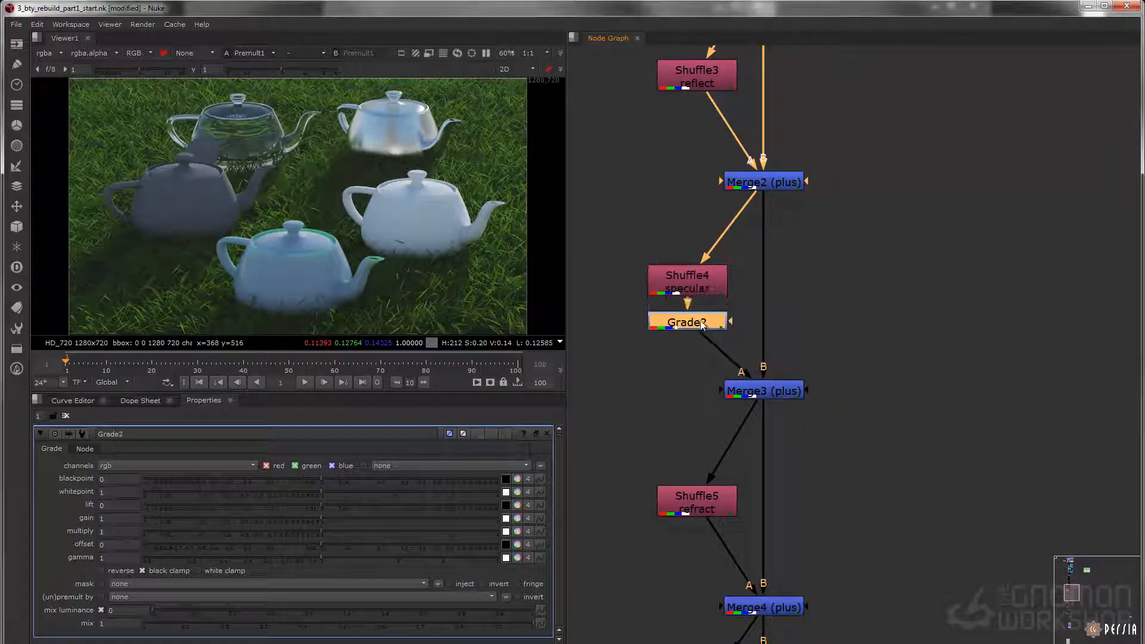
left_click_drag(326, 530, 556, 527)
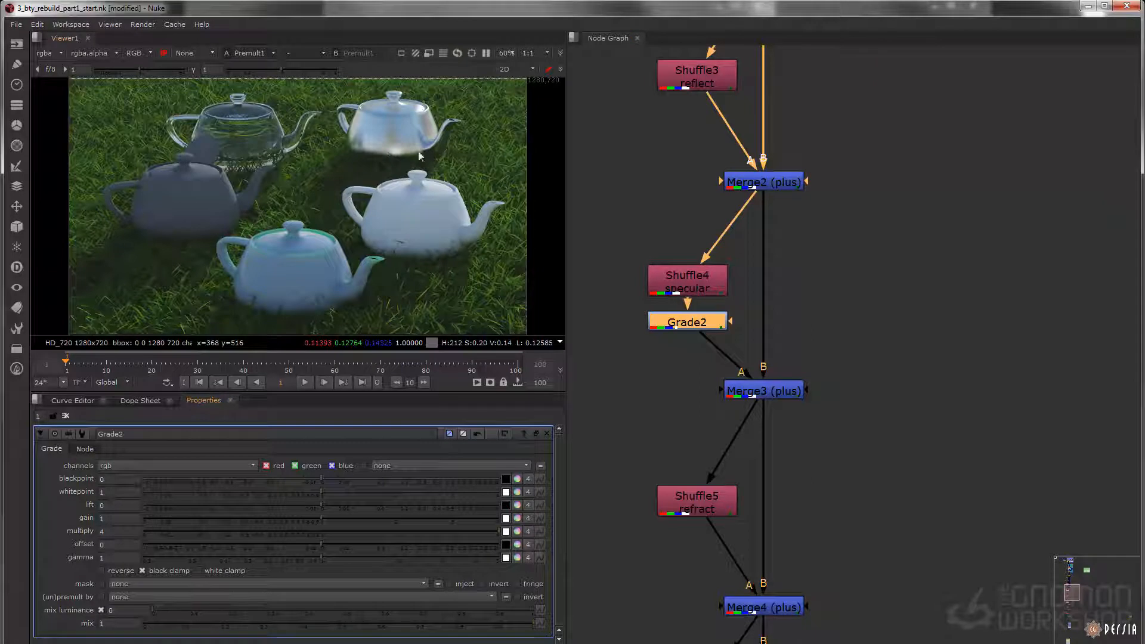
scroll(427, 96, "up", 7)
double_click(102, 533)
type("15")
key("Return")
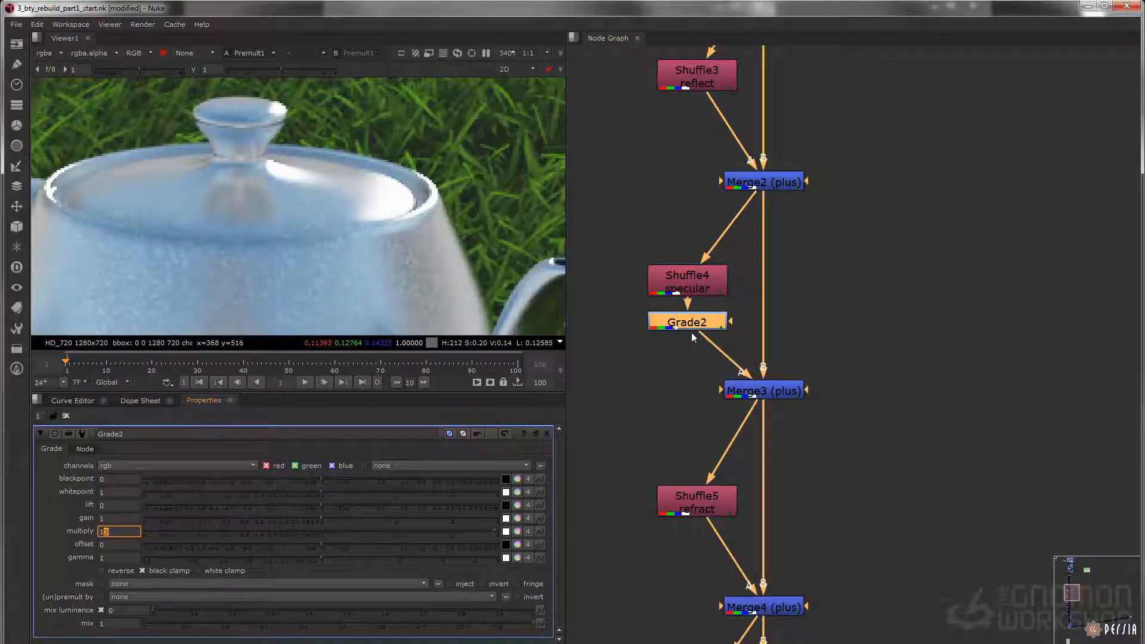
Add a Glow node after the specular layer's Grade node.
key("Tab")
type("glow")
key("Return")
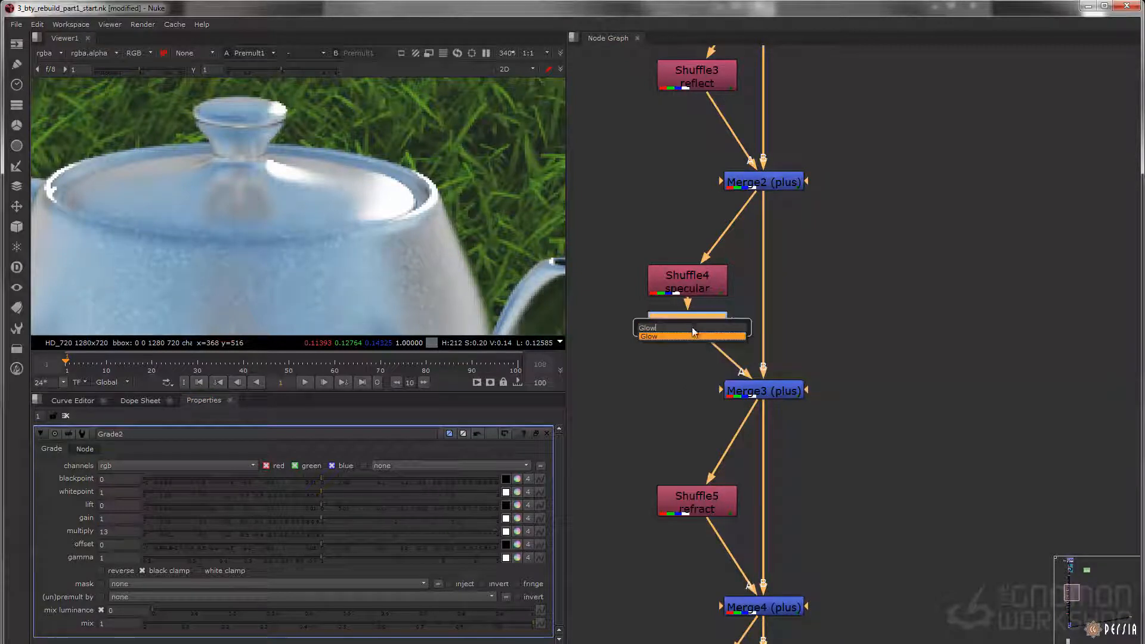
scroll(285, 201, "down", 5)
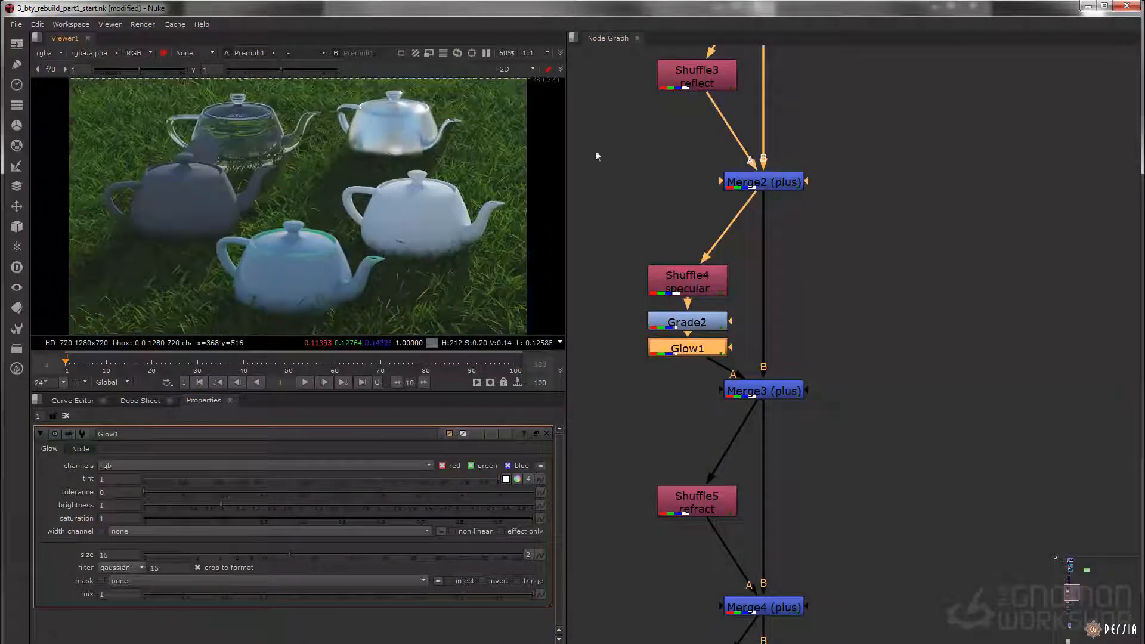
View the atmosphere Shuffle's output and insert a Grade node after it.
scroll(889, 346, "down", 5)
middle_click_drag(859, 482, 789, 112)
scroll(757, 300, "up", 3)
middle_click_drag(761, 332, 761, 339)
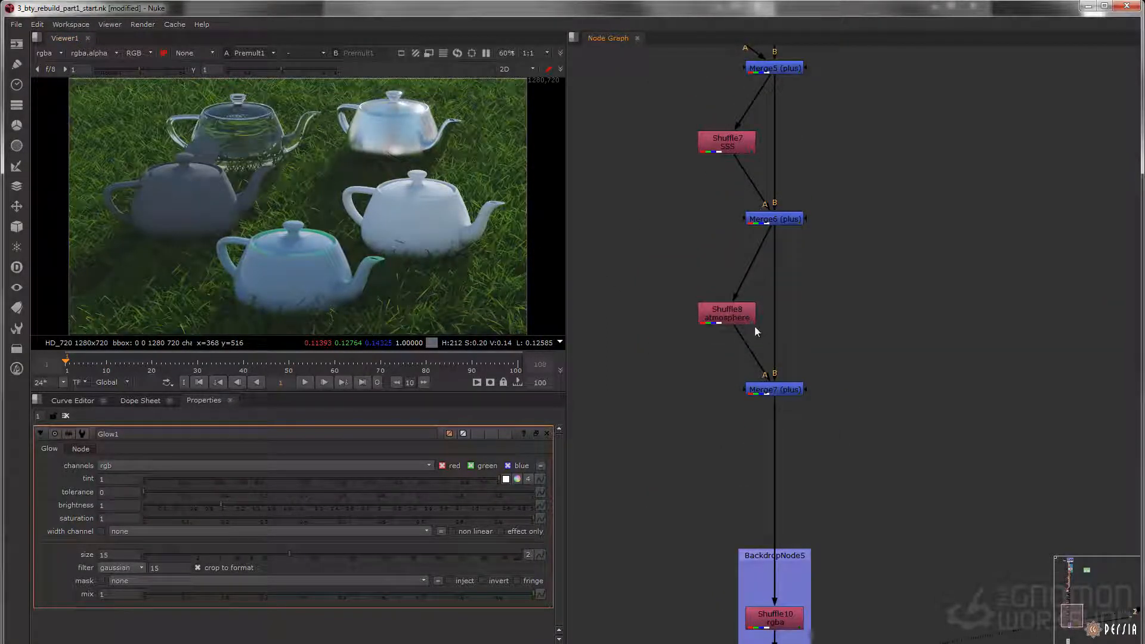
left_click(714, 314)
key("1")
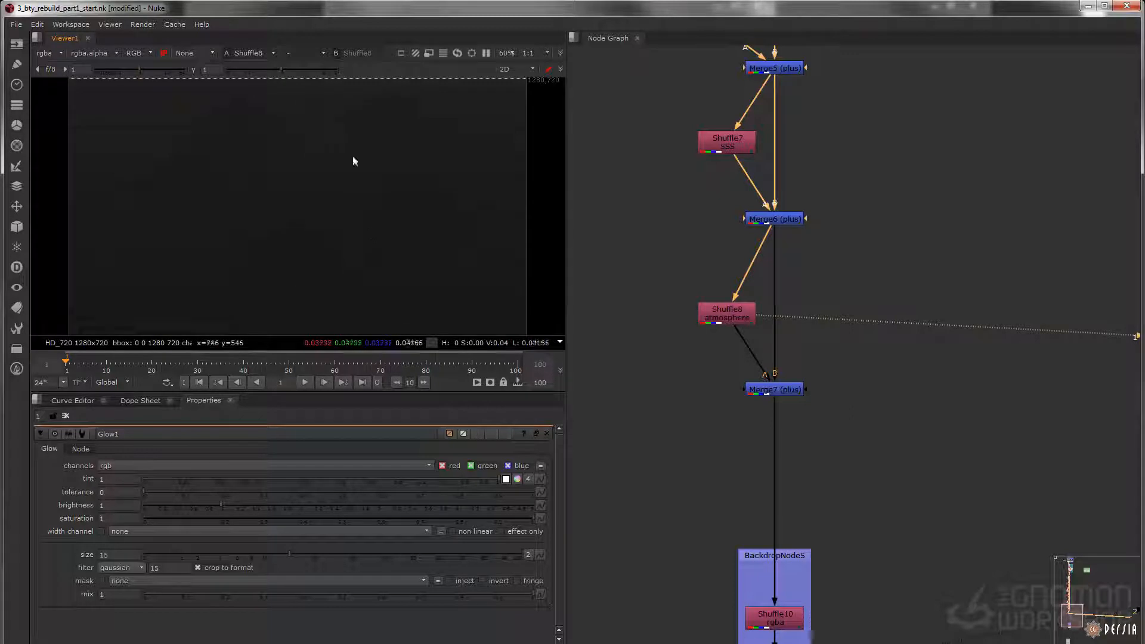
mouse_move(707, 321)
left_mouse_down()
mouse_move(690, 308)
mouse_move(700, 308)
left_mouse_up()
key("g")
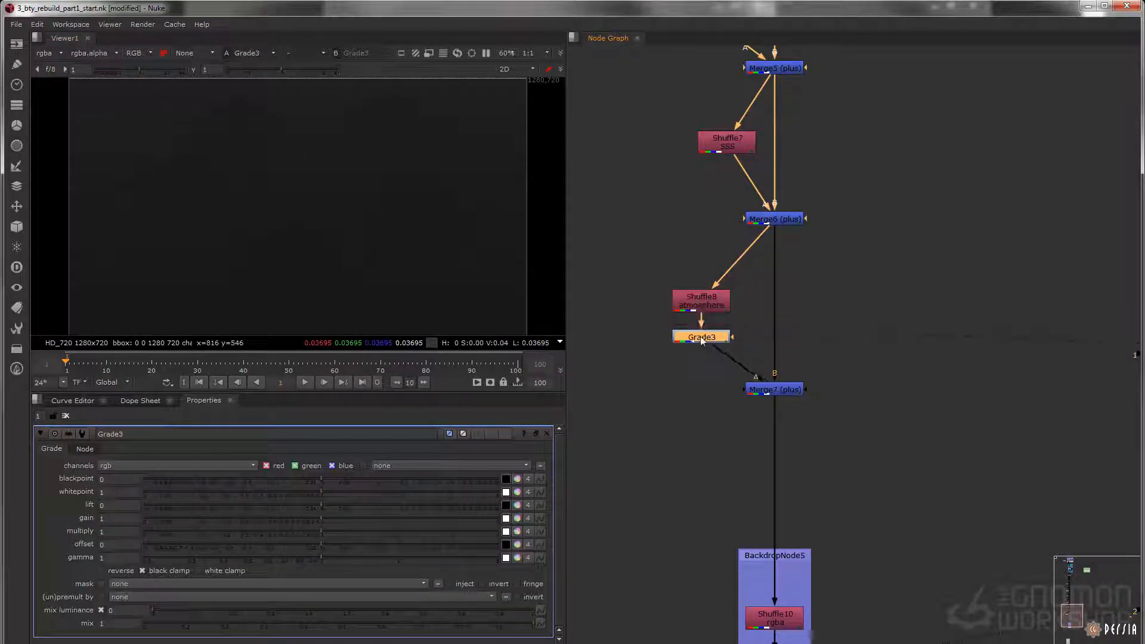
Set the atmosphere Grade's multiply to 21 and its gamma to 0.284.
left_click_drag(326, 531, 535, 530)
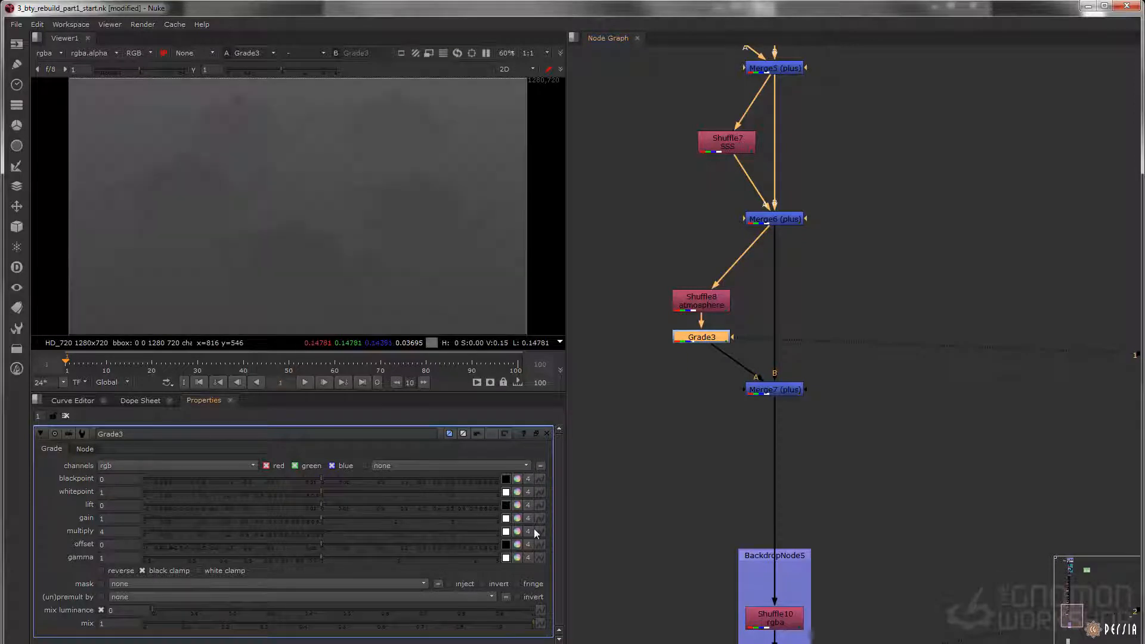
left_click(103, 532)
key("Up")
key("Up")
key("Up")
key("Up")
key("Up")
key("Up")
key("Up")
key("Up")
key("Up")
key("Up")
key("Up")
key("Down")
key("Down")
key("Down")
left_click_drag(313, 560, 211, 553)
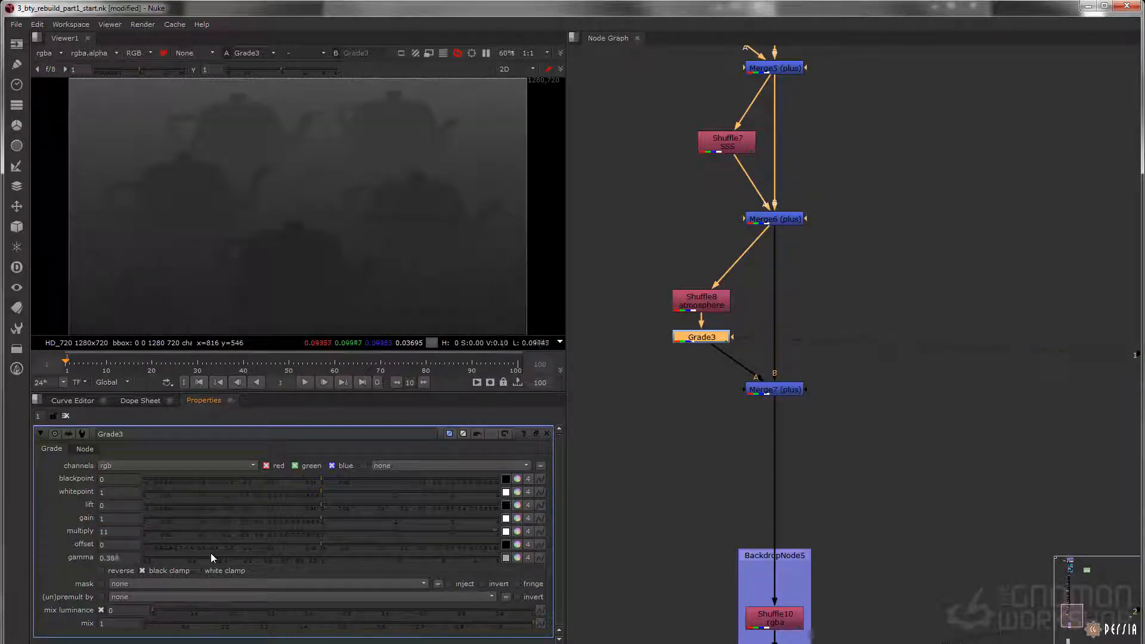
left_click(121, 532)
key("Up")
key("Up")
key("Up")
key("Up")
key("Up")
key("Up")
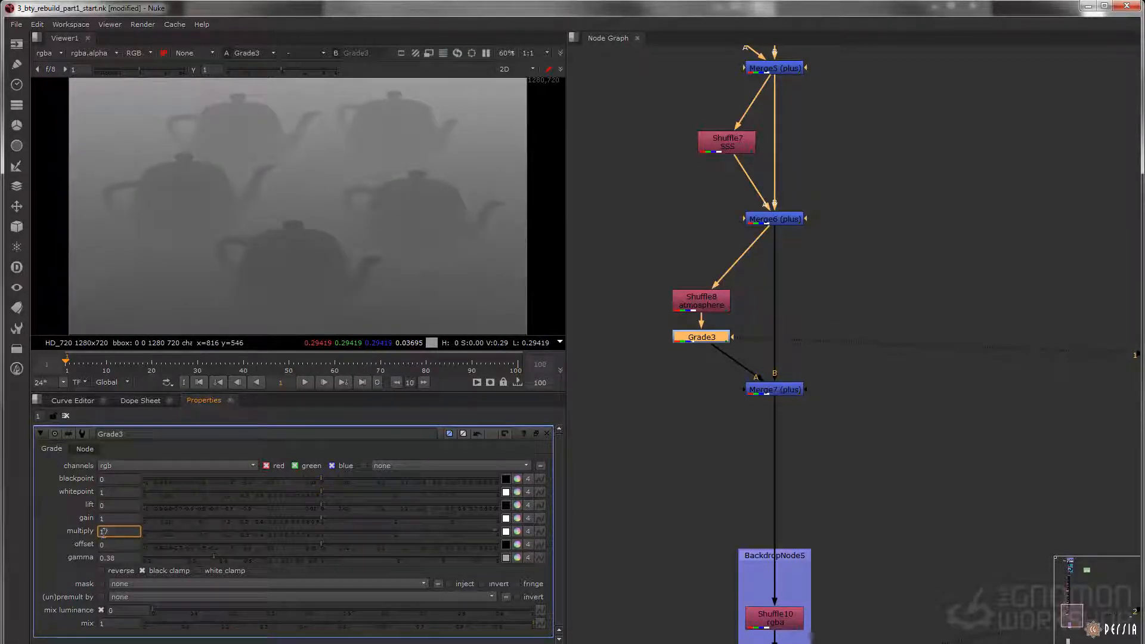
key("Up")
key("Up")
key("Up")
key("Up")
key("Up")
key("Up")
key("Up")
key("Down")
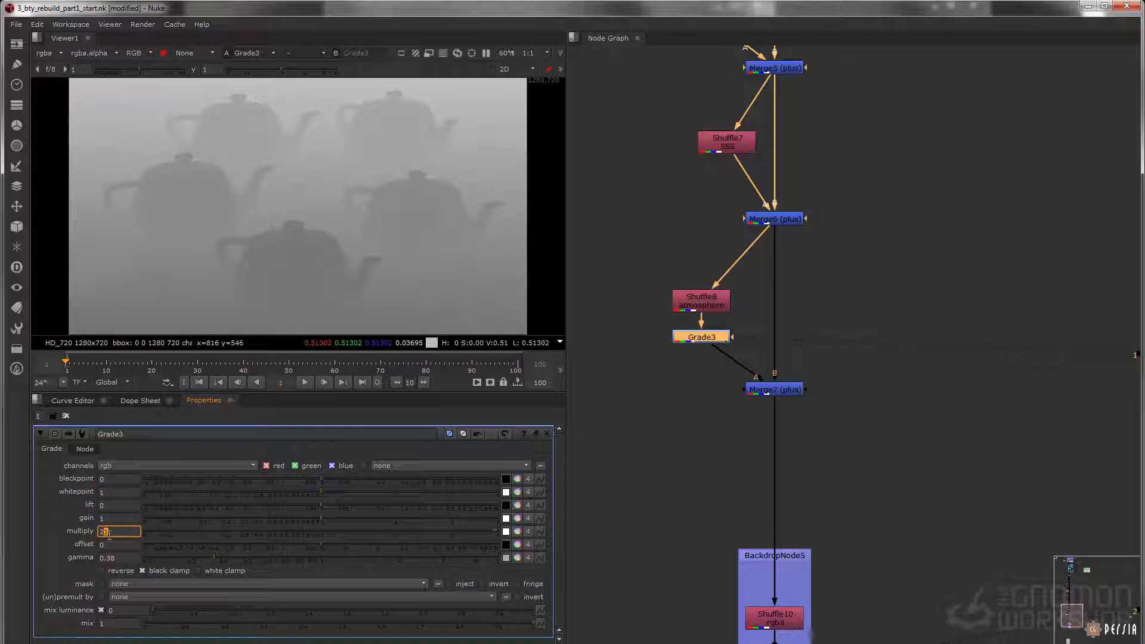
left_click_drag(223, 562, 182, 558)
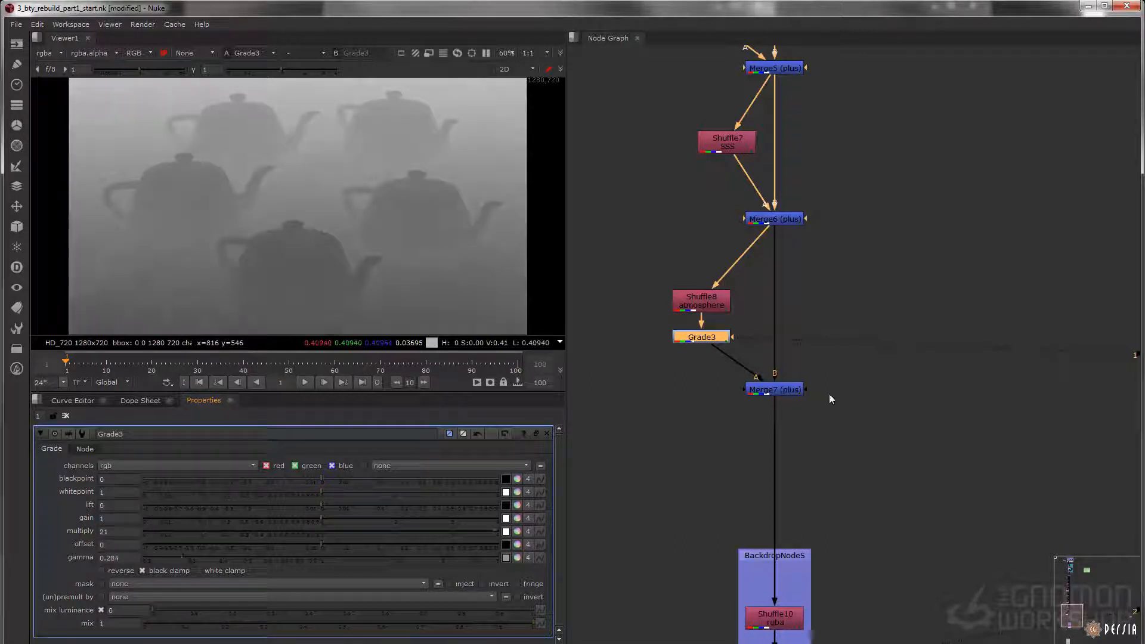
Compare the last plus Merge's image with the atmosphere Grade disabled and enabled.
left_click(774, 390)
key("1")
left_click_drag(869, 364, 692, 419)
key("d")
key("d")
key("d")
key("d")
key("d")
key("d")
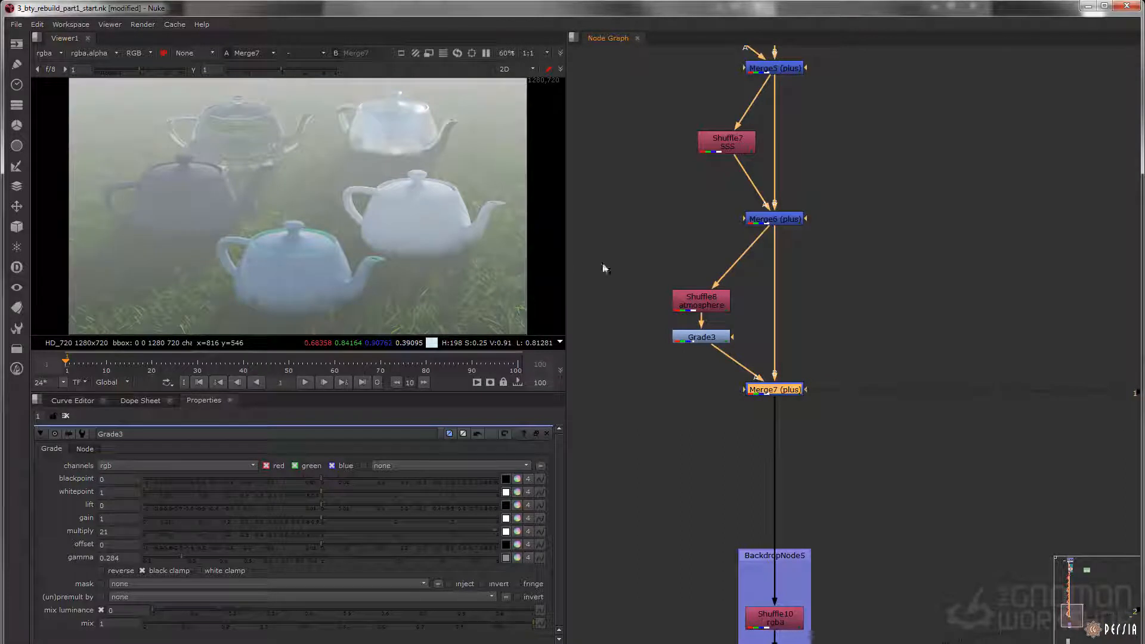
left_click(693, 339)
key("d")
key("d")
key("d")
key("d")
View the Premult node's final image and examine the chain of layer Shuffles and plus Merges.
middle_click_drag(849, 399, 816, 189)
left_click_drag(809, 456, 670, 508)
key("1")
scroll(695, 435, "down", 6)
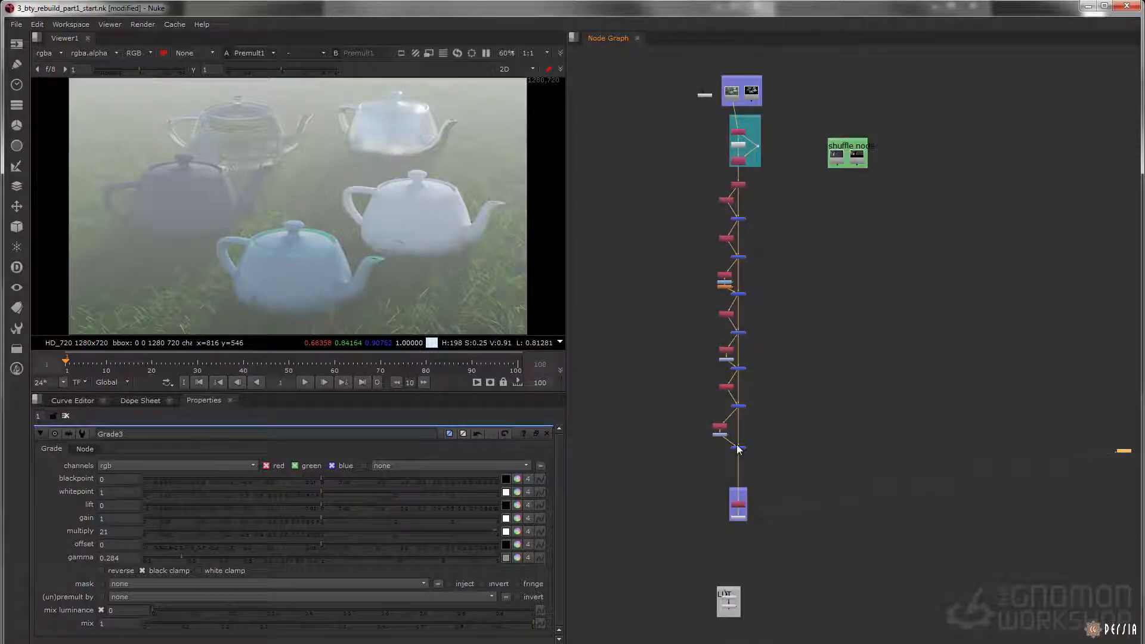
scroll(739, 173, "up", 5)
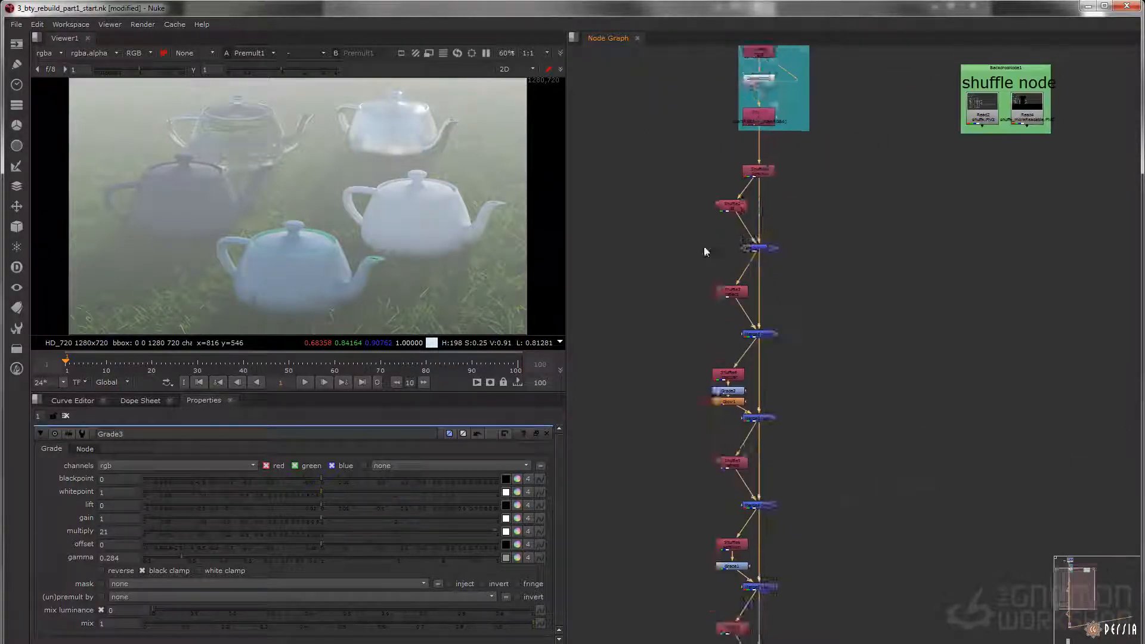
left_click_drag(804, 190, 664, 387)
middle_click_drag(663, 387, 664, 310)
scroll(667, 278, "down", 3)
scroll(667, 277, "up", 8)
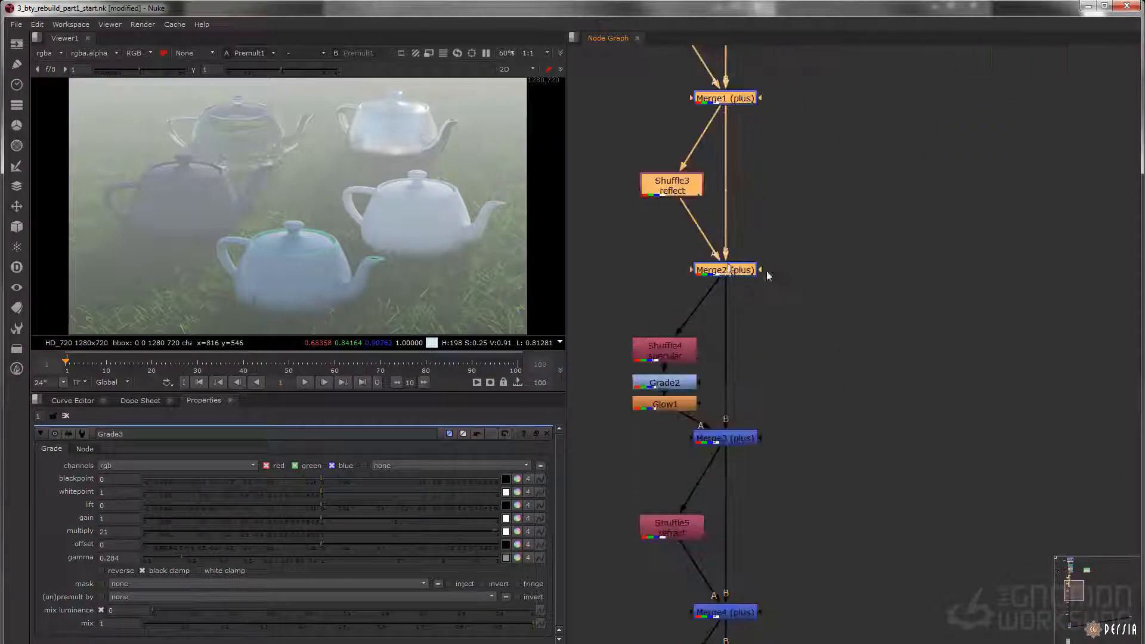
scroll(746, 300, "down", 6)
scroll(747, 317, "up", 6)
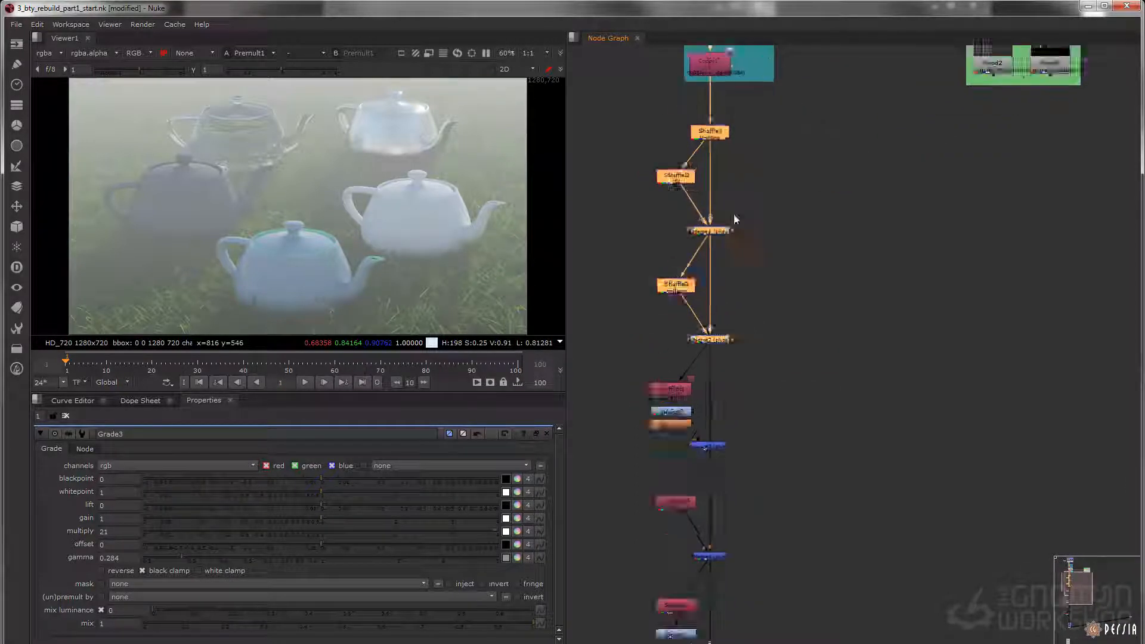
View the lighting Shuffle's output and inspect the teapots and grass in that layer.
middle_click_drag(694, 134, 728, 243)
left_click(728, 242)
key("1")
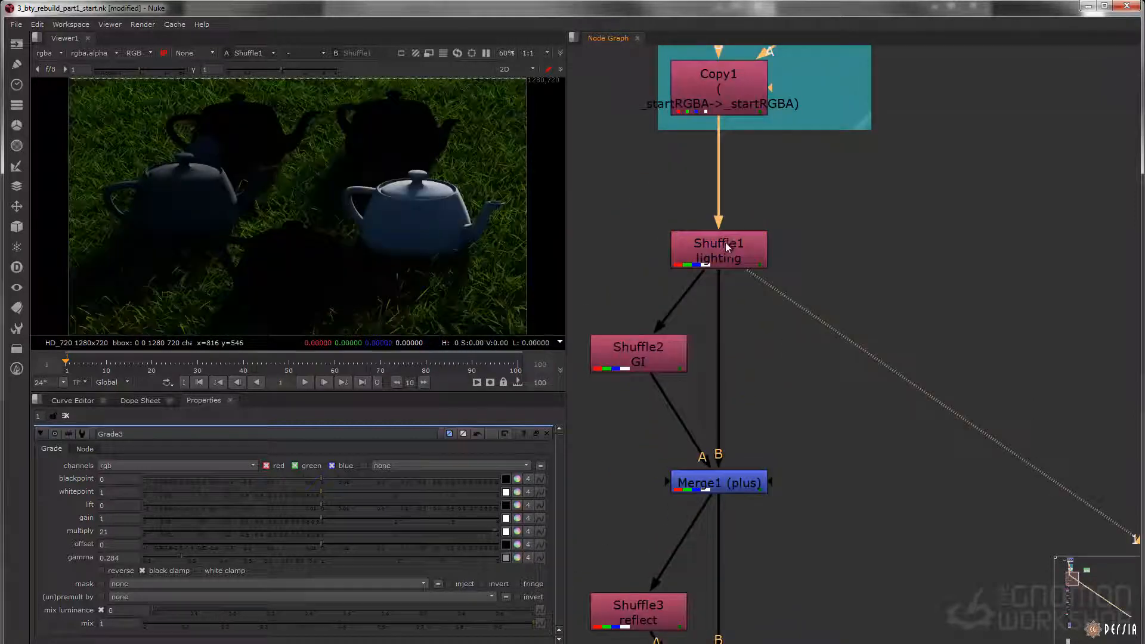
scroll(438, 216, "up", 4)
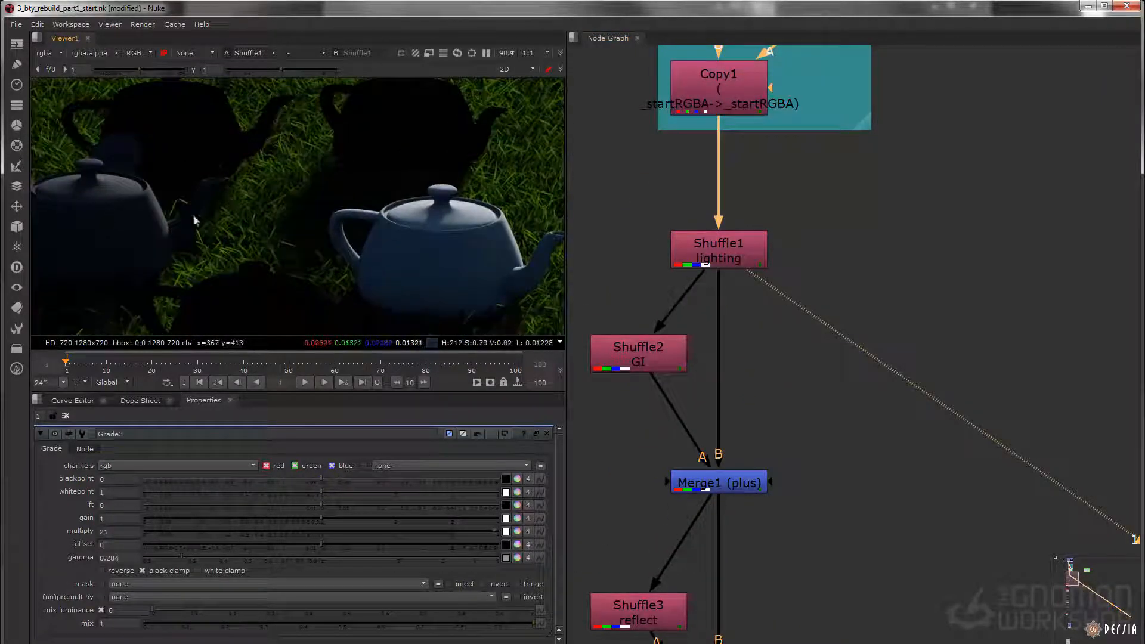
middle_click_drag(412, 182, 367, 224)
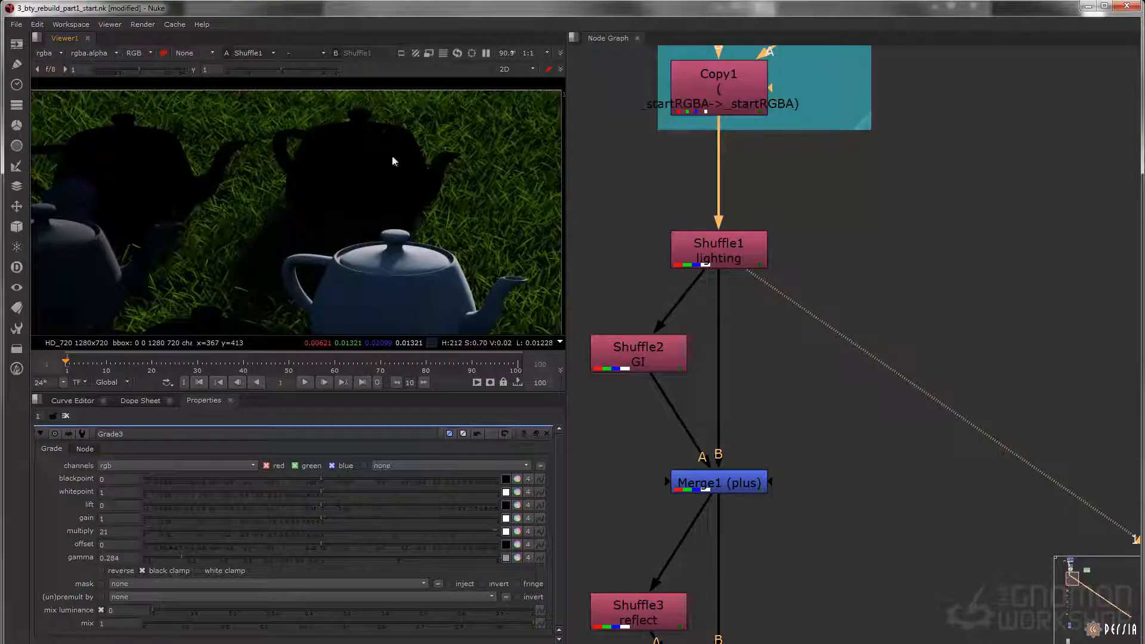
key("f")
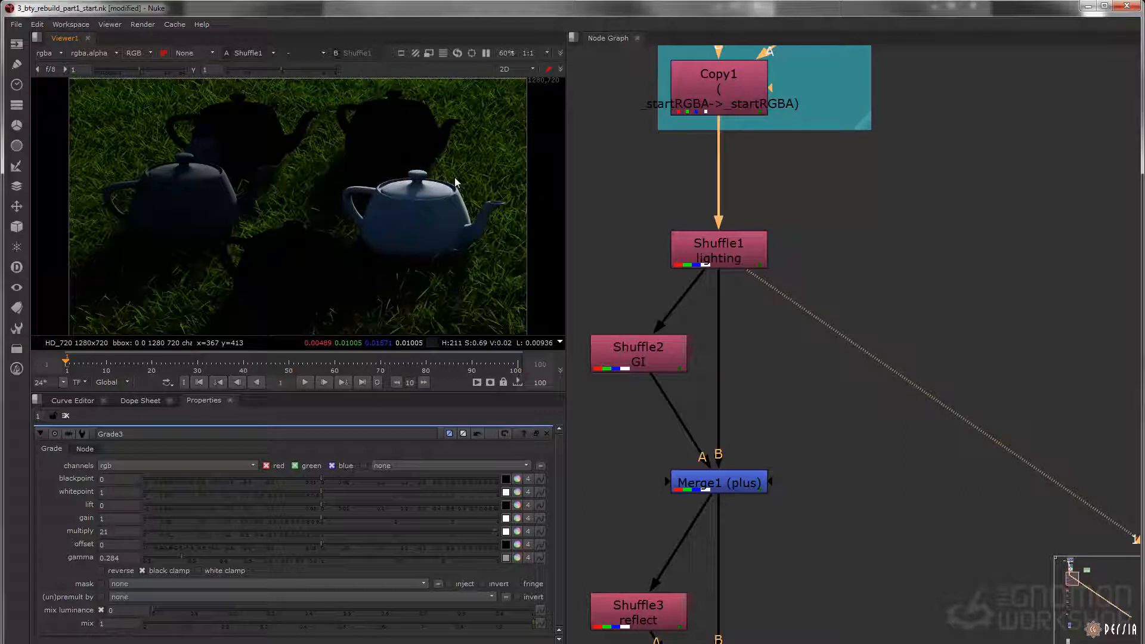
scroll(761, 275, "down", 8)
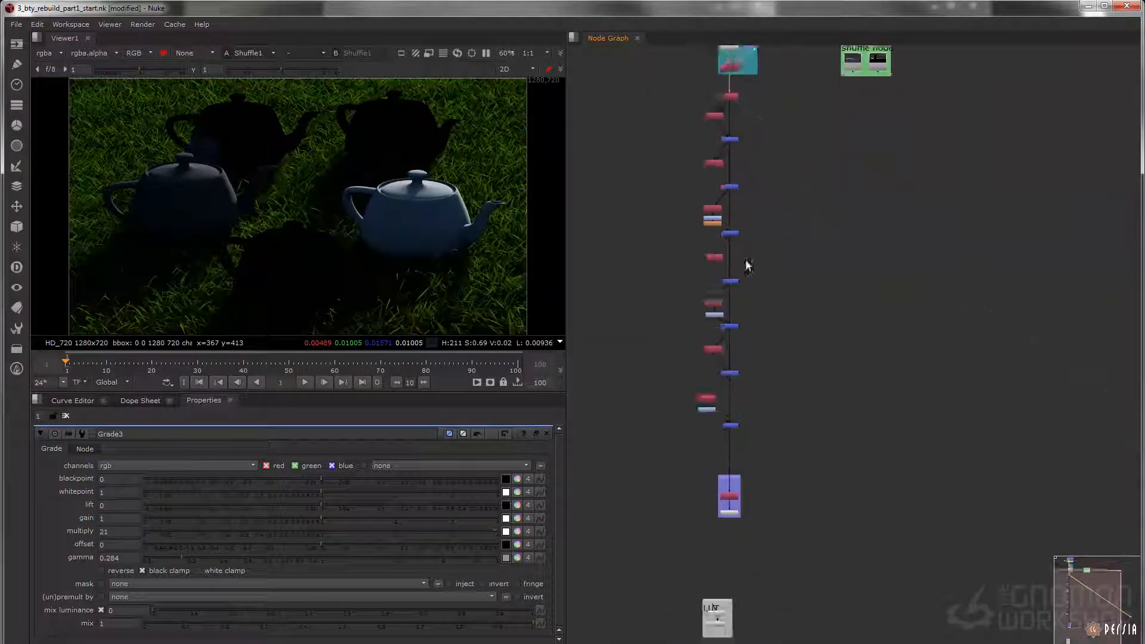
middle_click_drag(750, 289, 736, 300)
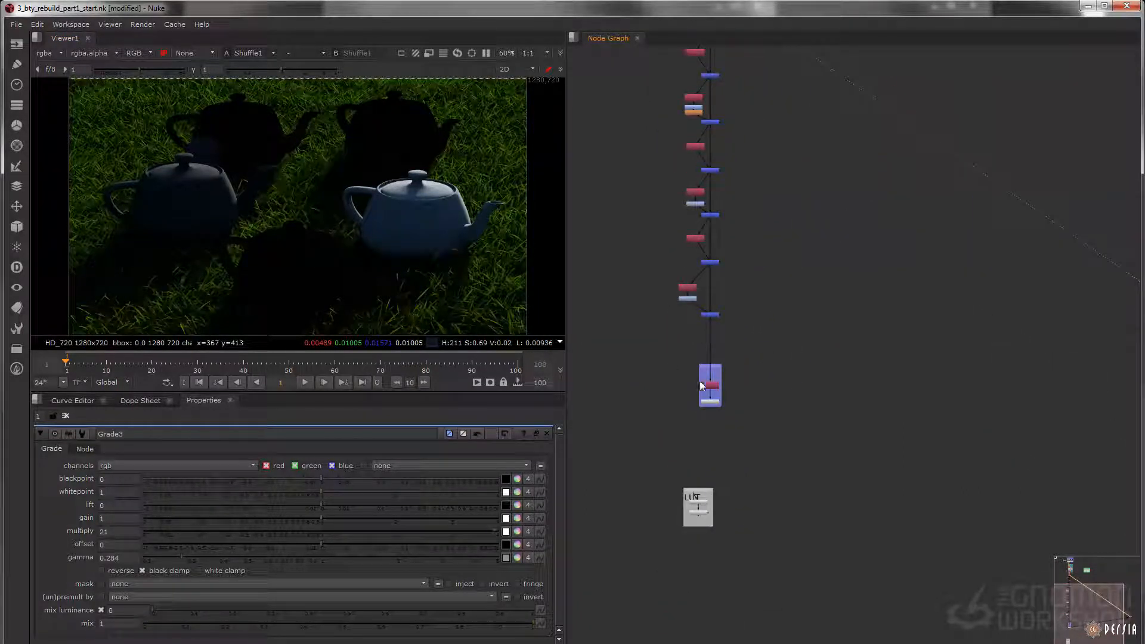